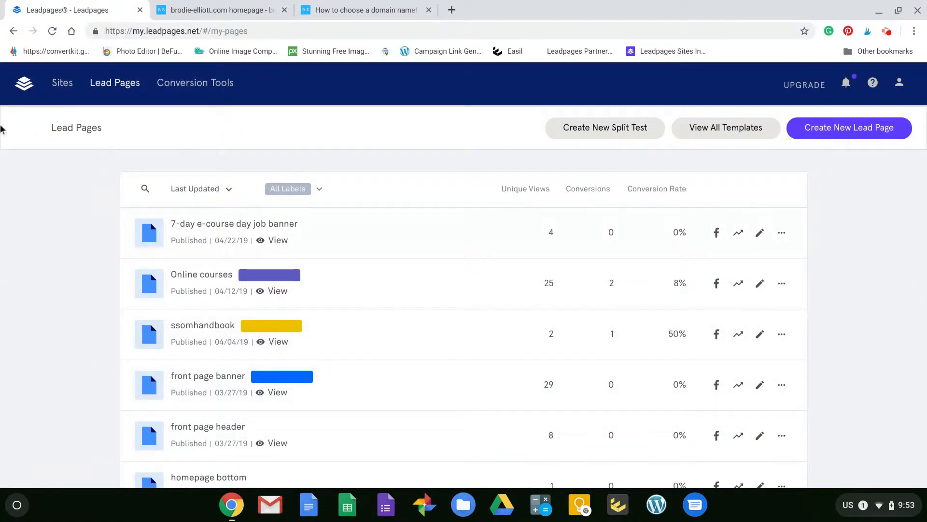
Open the full gallery of landing page templates from the Lead Pages list.
scroll(669, 322, "down", 1)
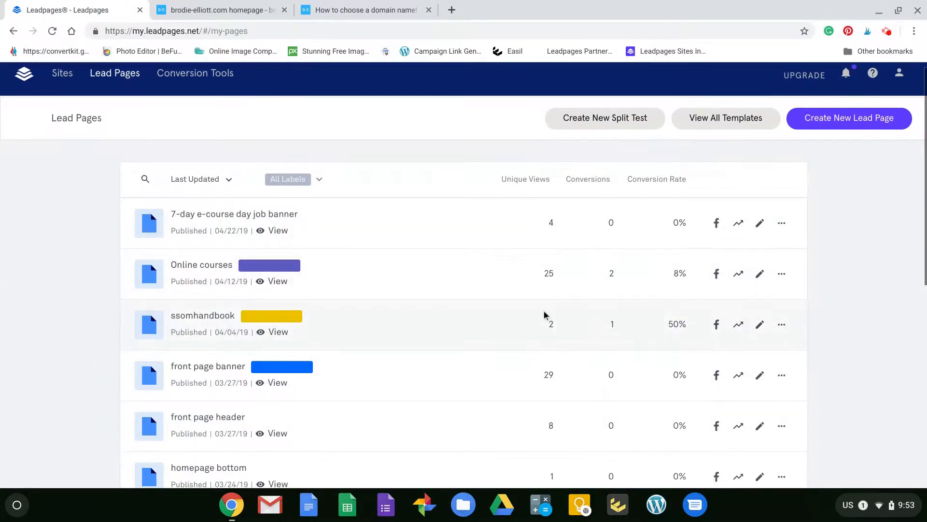
scroll(545, 311, "up", 1)
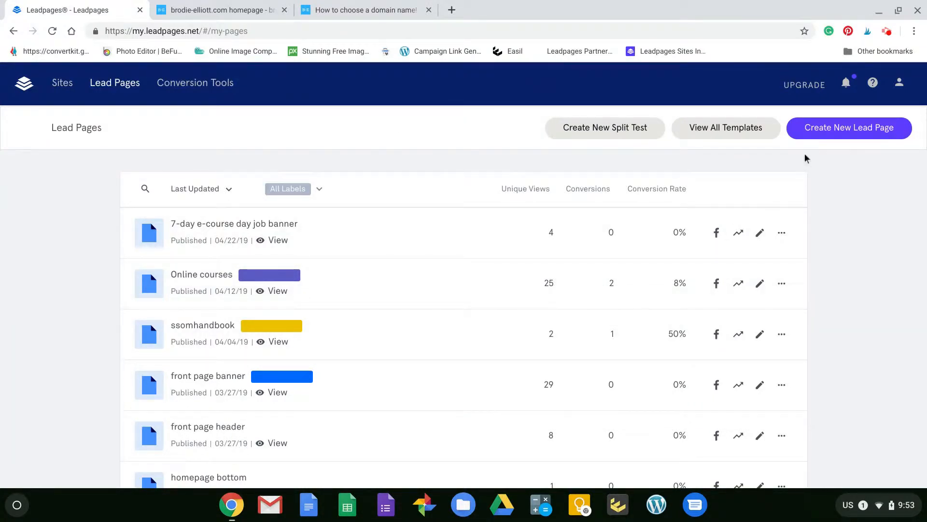
left_click(716, 137)
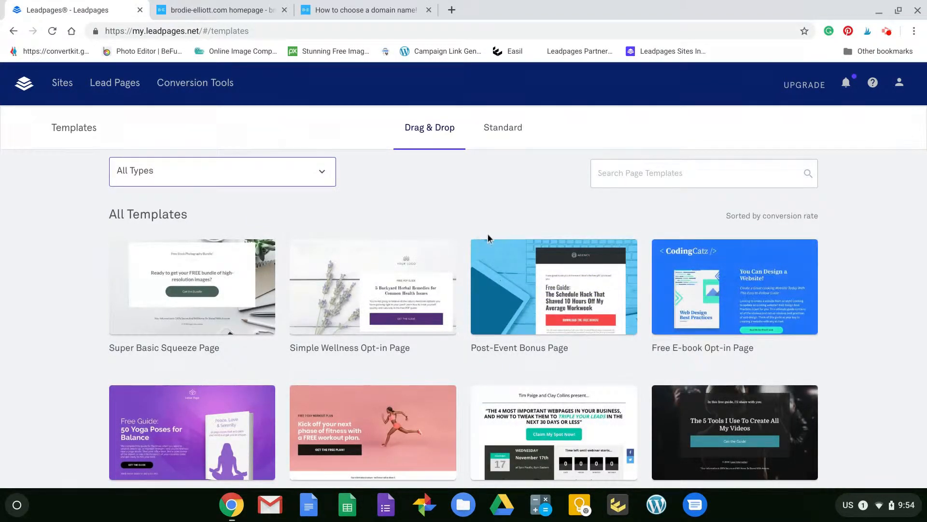
Browse the drag-and-drop templates of all types to compare opt-in, squeeze, webinar and e-book page designs.
scroll(492, 362, "down", 1)
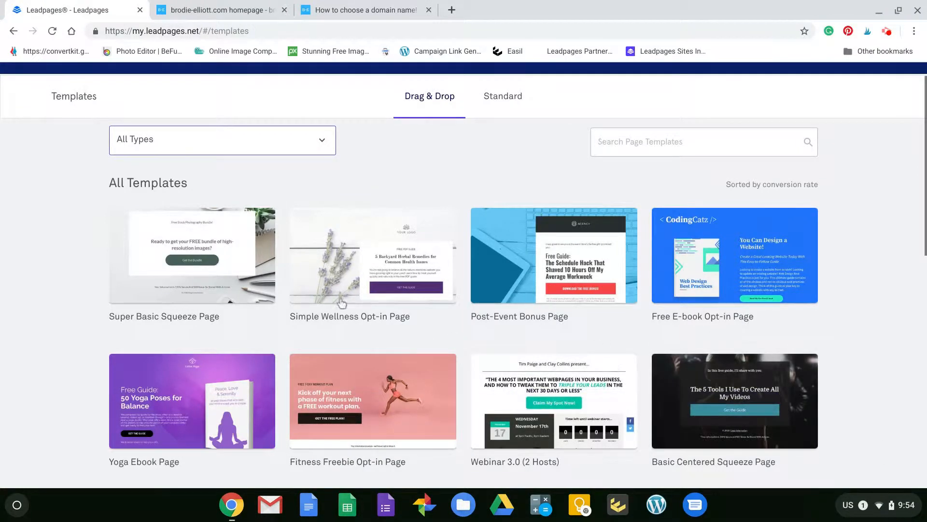
mouse_move(564, 404)
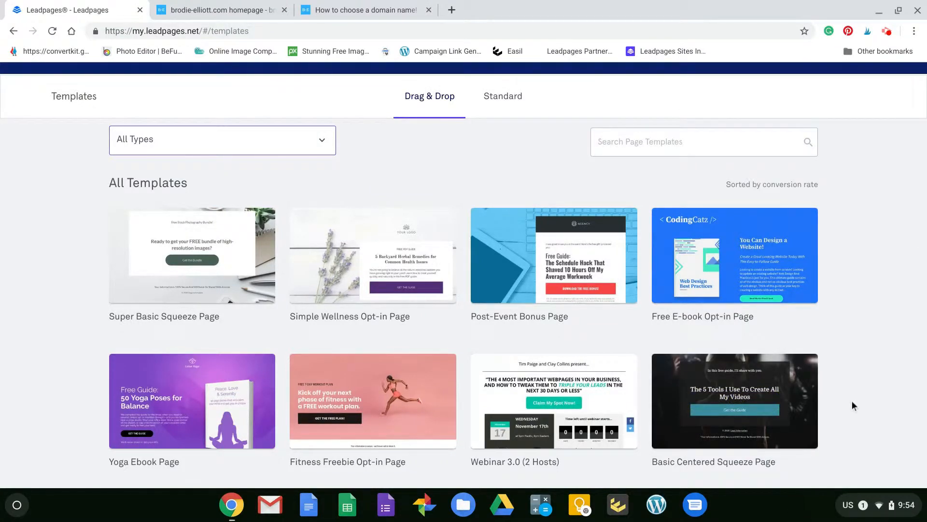
mouse_move(672, 297)
scroll(677, 317, "down", 1)
scroll(640, 351, "up", 2)
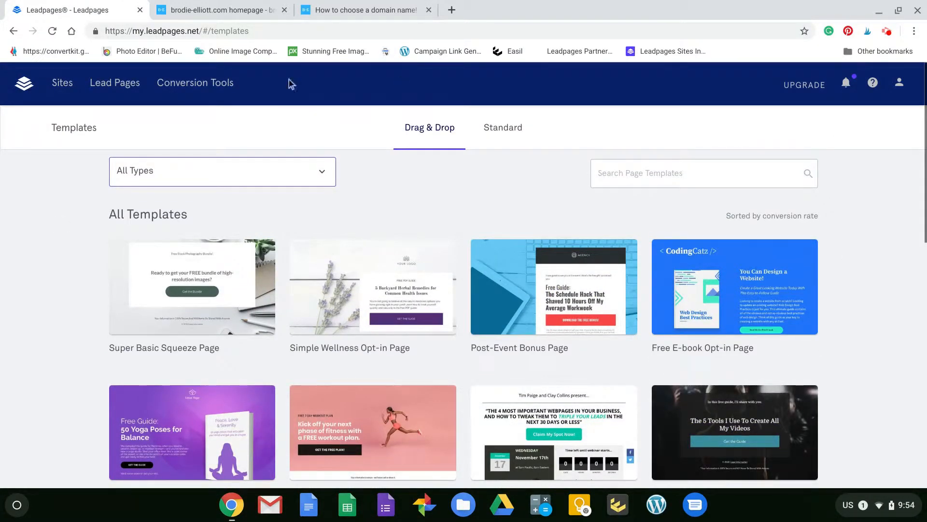
scroll(162, 265, "down", 2)
scroll(162, 265, "up", 2)
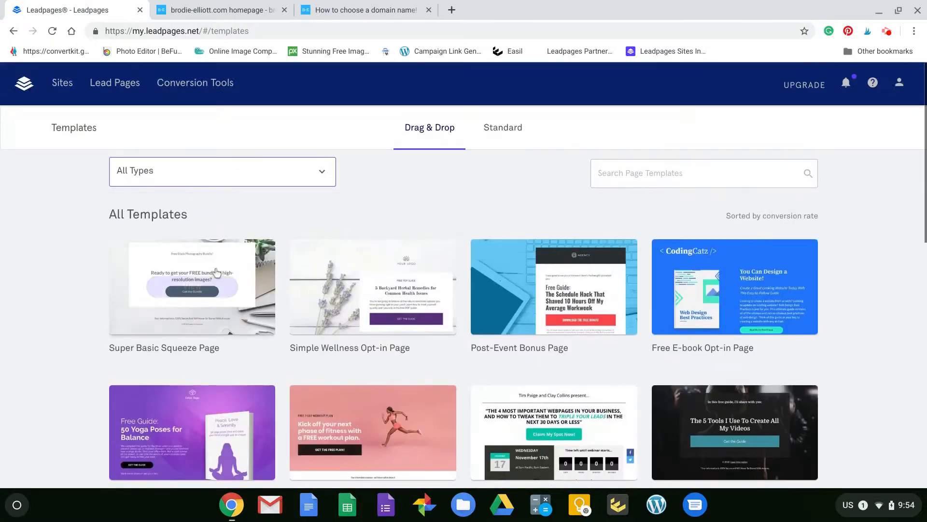
scroll(162, 265, "down", 1)
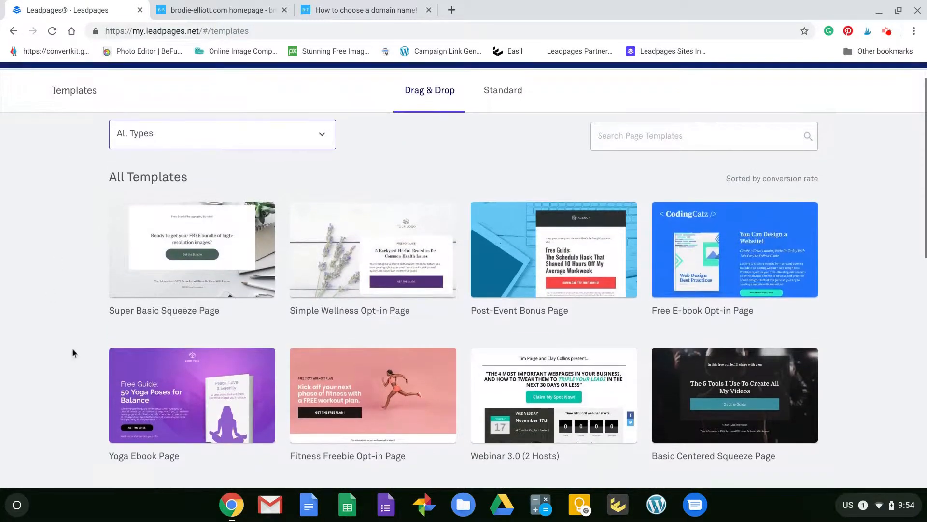
scroll(73, 353, "up", 1)
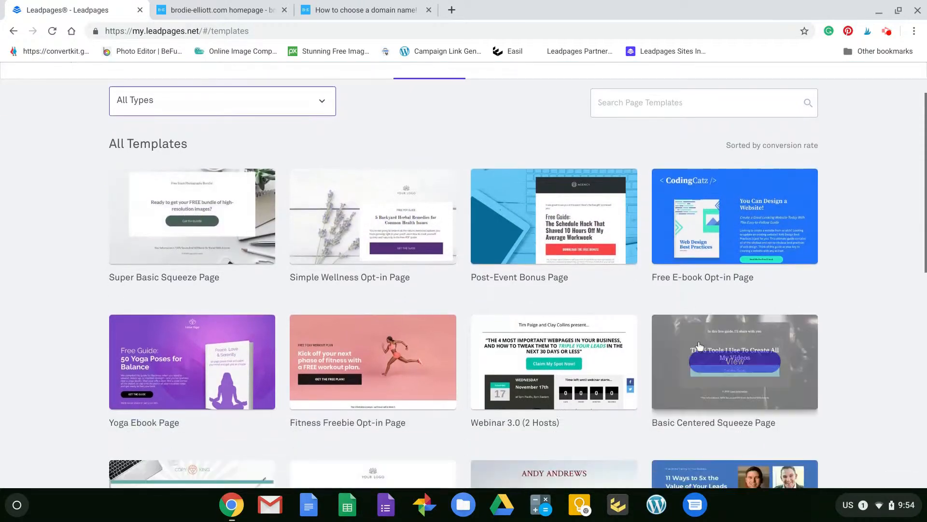
scroll(586, 355, "down", 2)
scroll(453, 369, "down", 2)
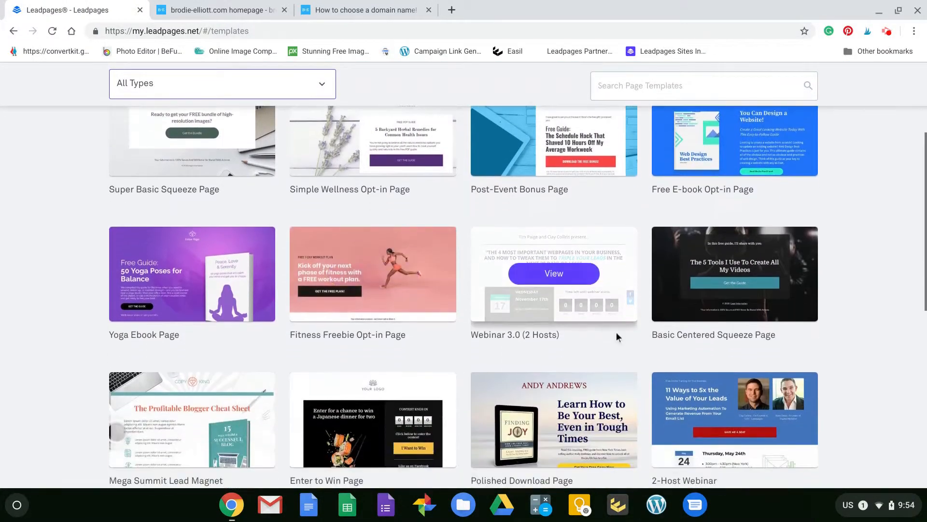
scroll(631, 288, "up", 4)
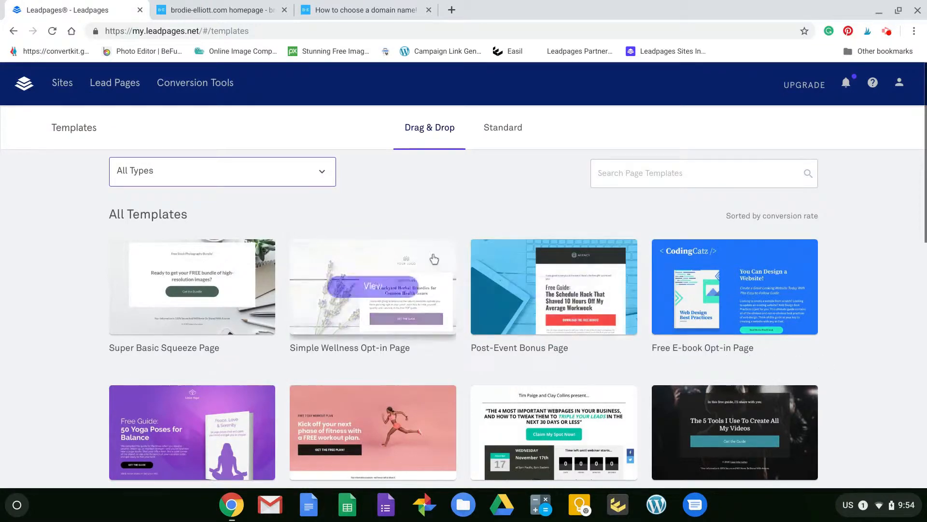
scroll(373, 332, "down", 2)
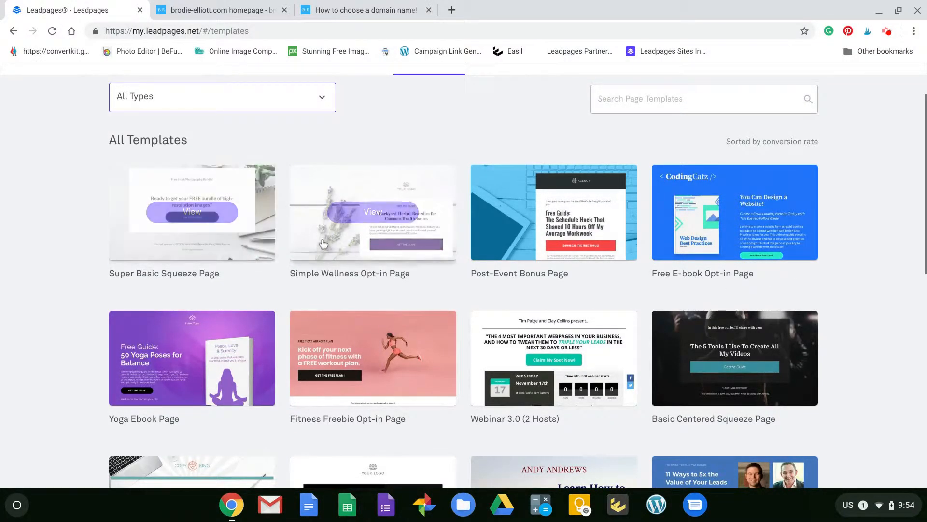
scroll(372, 217, "down", 2)
scroll(372, 271, "up", 5)
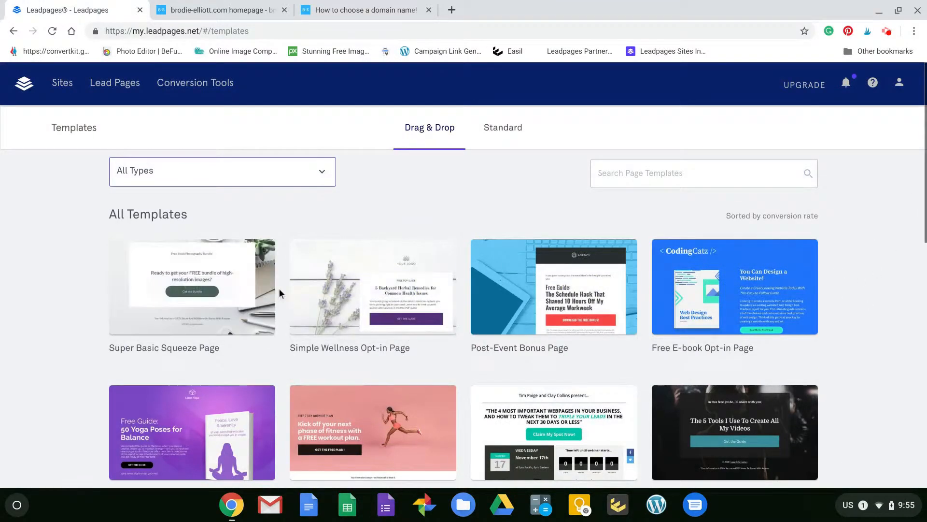
scroll(393, 408, "down", 1)
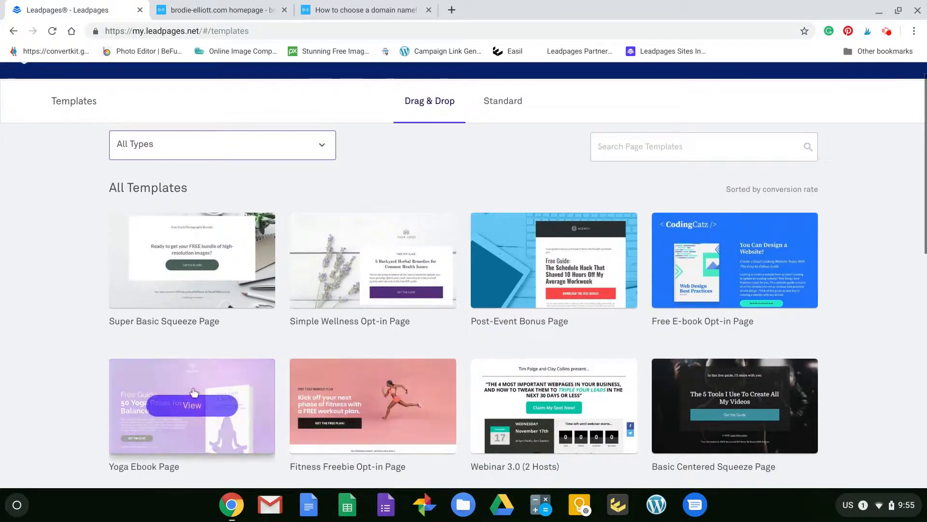
scroll(387, 363, "down", 2)
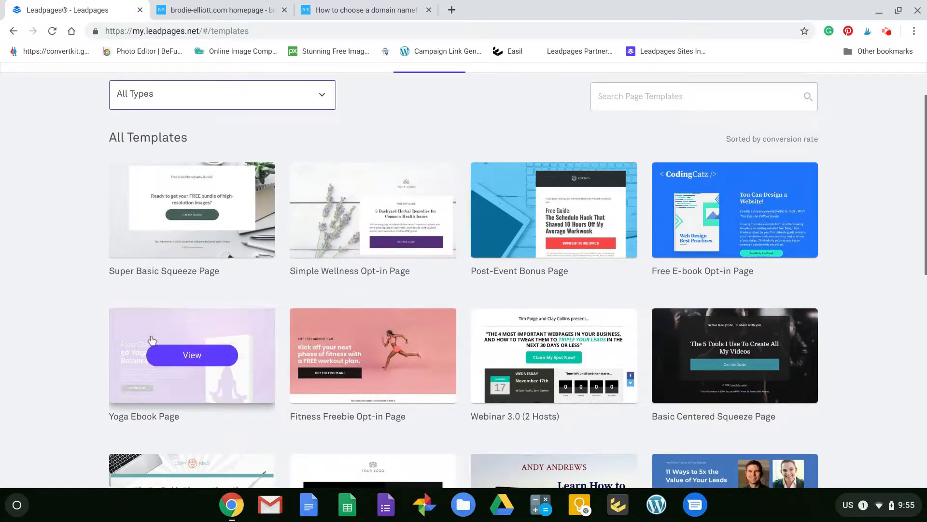
scroll(350, 356, "down", 5)
scroll(350, 356, "up", 8)
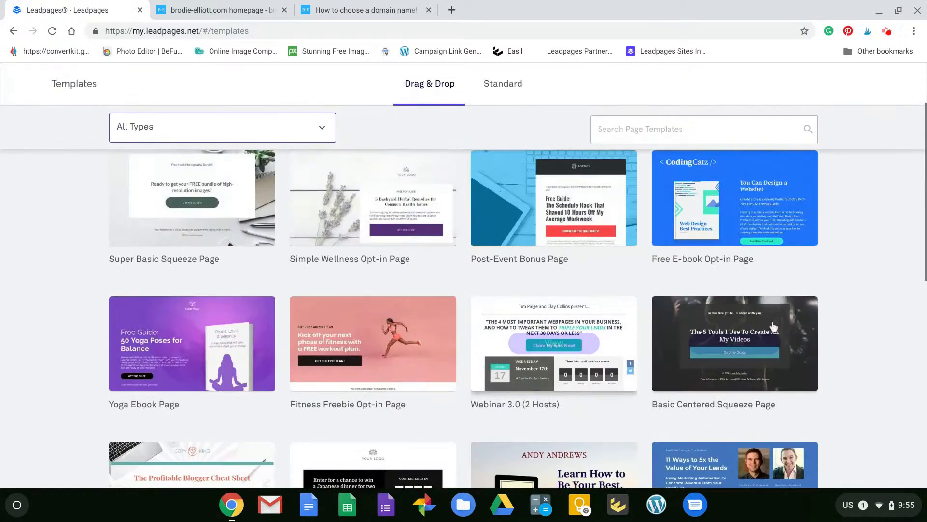
scroll(102, 296, "down", 2)
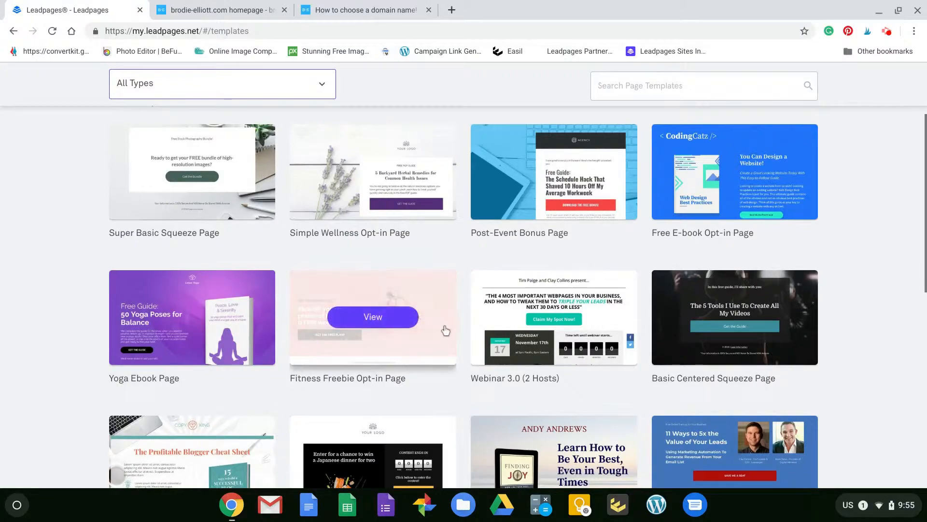
scroll(443, 328, "down", 2)
scroll(615, 343, "down", 4)
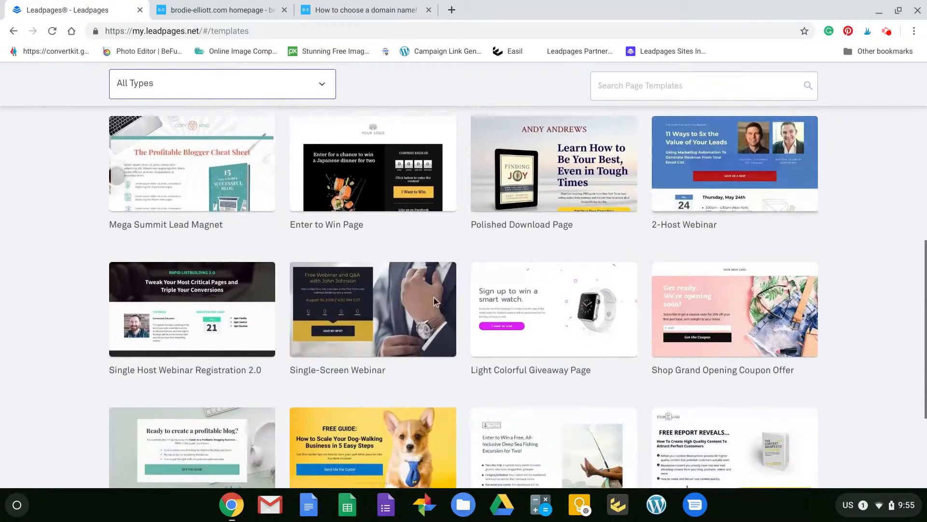
scroll(615, 338, "up", 6)
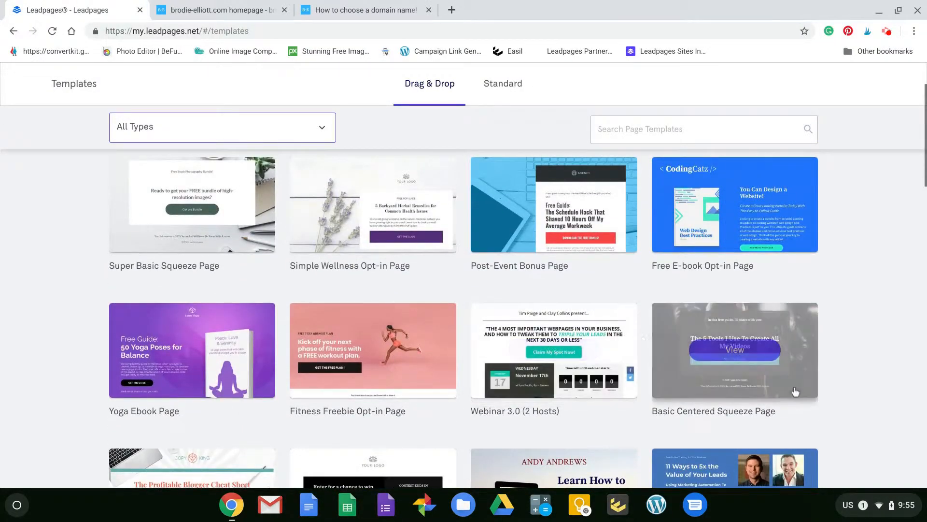
Find the Photo Background Squeeze Page template further down the gallery and open its preview.
scroll(461, 333, "down", 3)
scroll(420, 418, "down", 2)
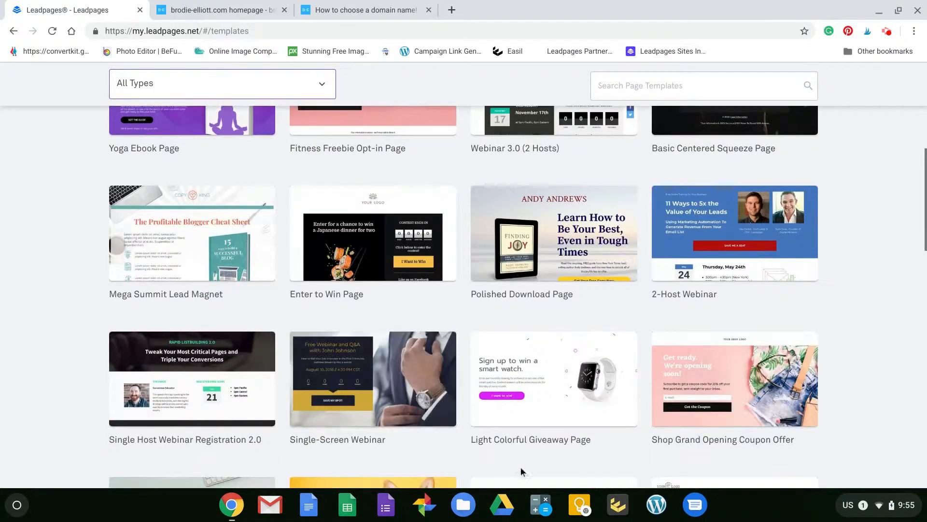
scroll(434, 396, "down", 3)
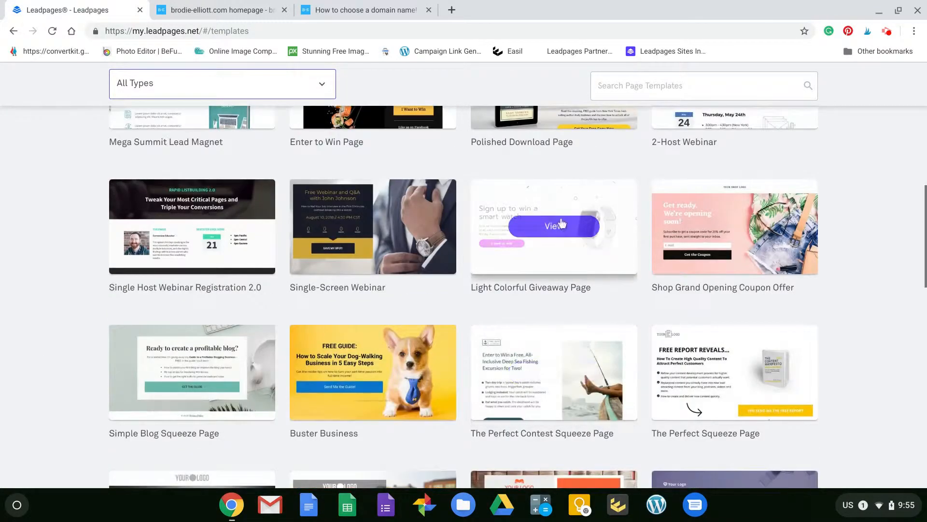
scroll(536, 231, "down", 1)
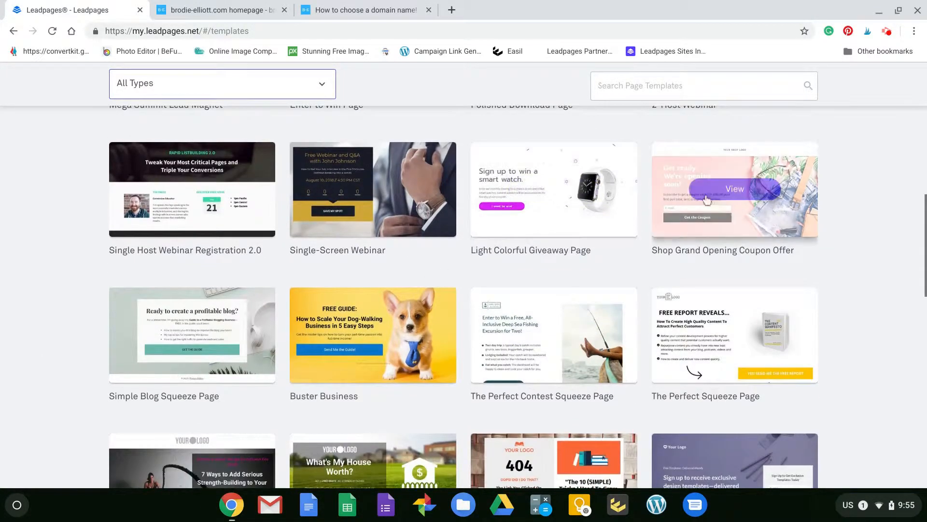
scroll(434, 290, "down", 2)
scroll(492, 358, "down", 8)
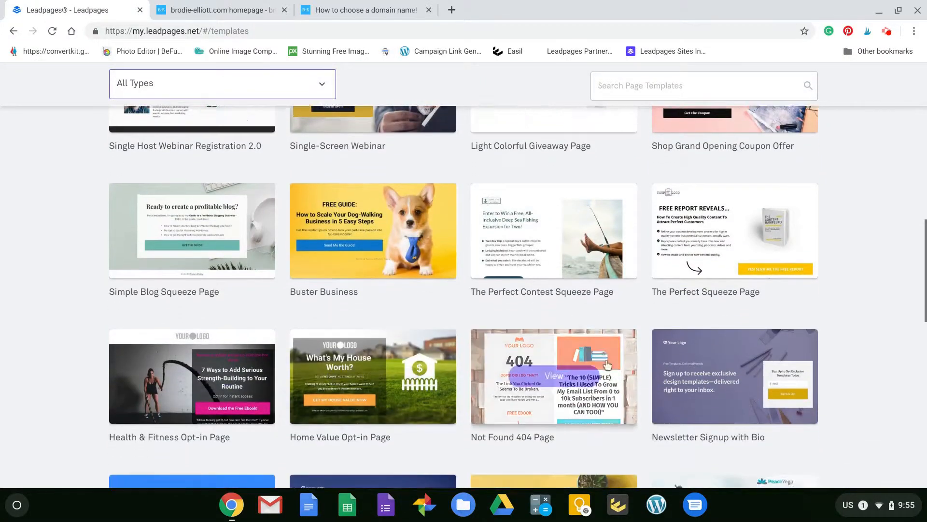
scroll(676, 386, "up", 2)
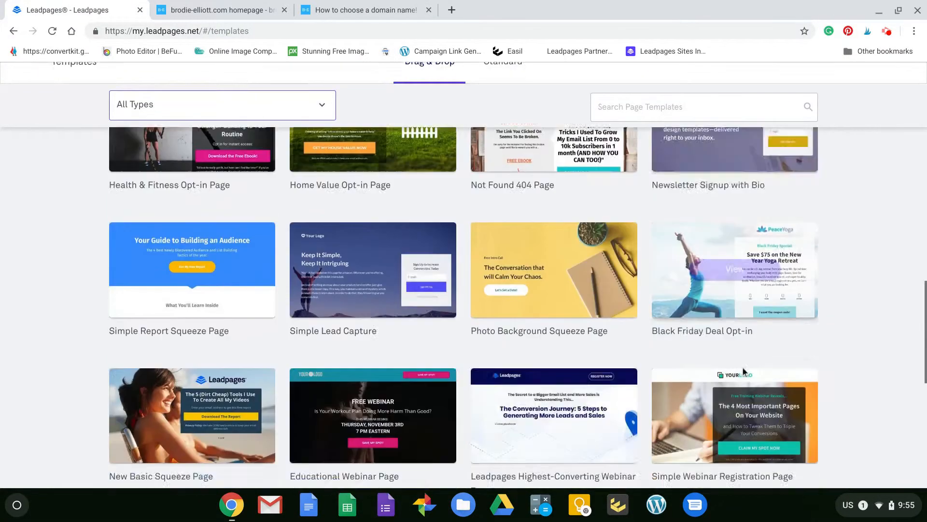
scroll(742, 367, "down", 2)
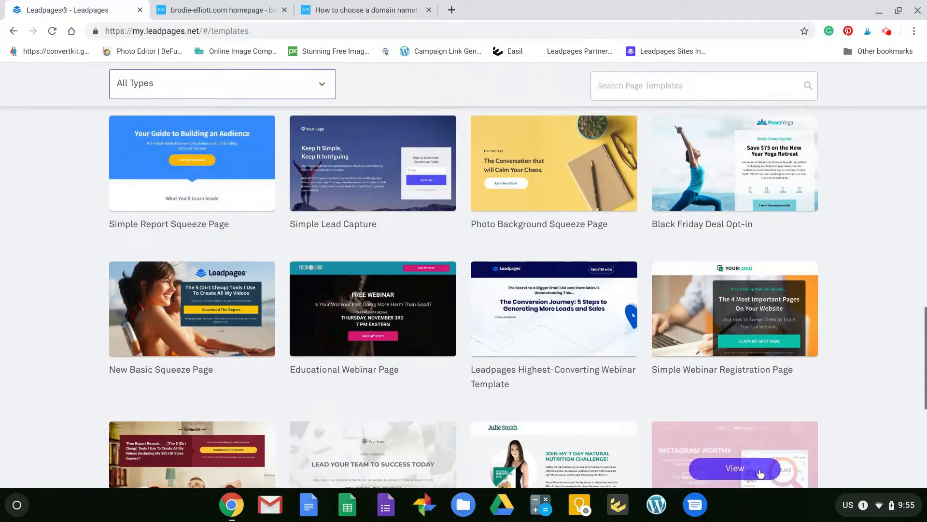
scroll(604, 242, "up", 2)
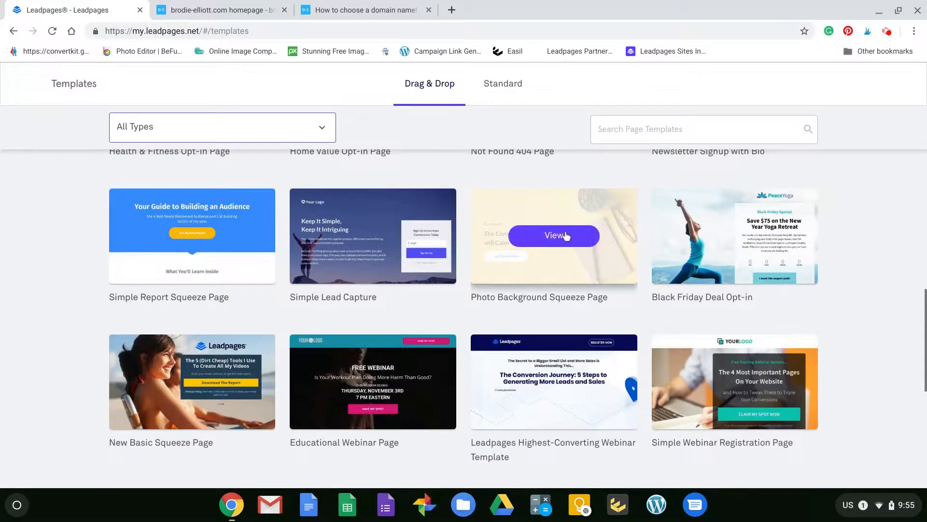
left_click(556, 233)
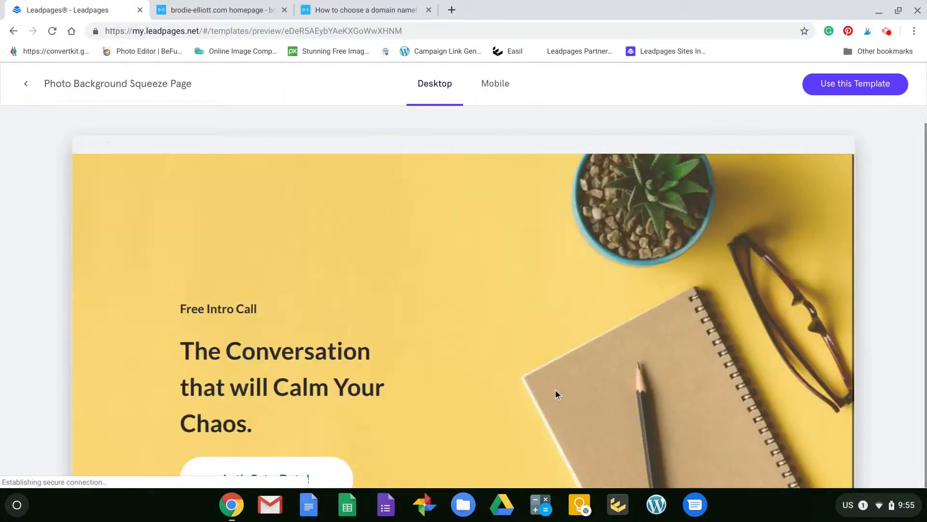
Examine the Photo Background Squeeze Page layout in both the desktop and mobile previews.
scroll(566, 298, "down", 6)
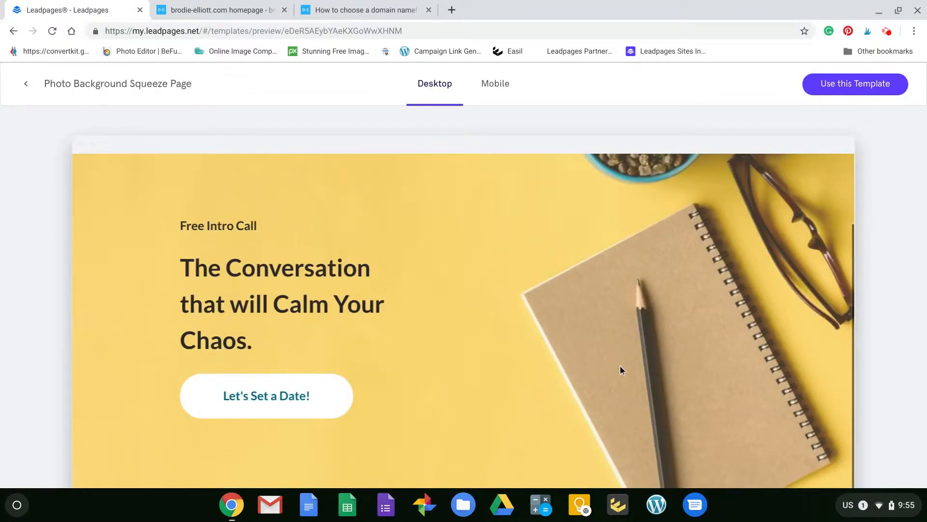
scroll(414, 395, "up", 4)
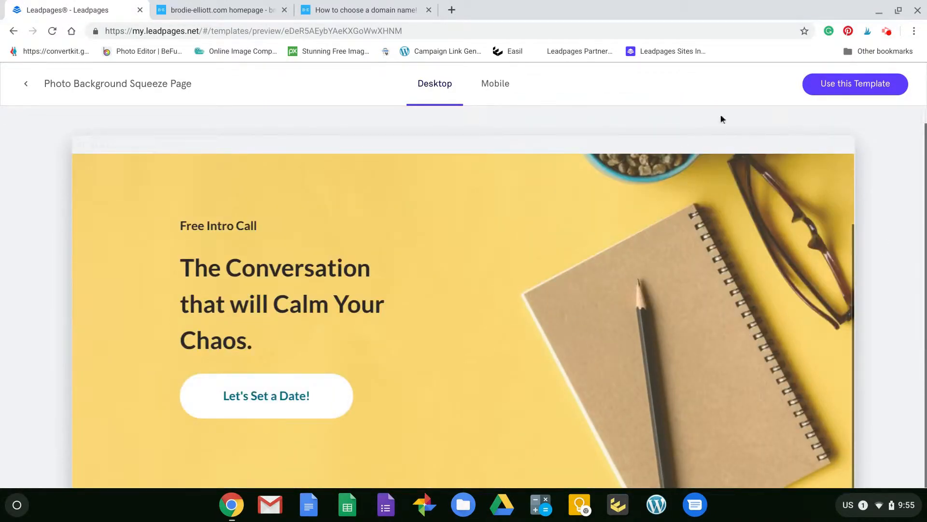
left_click(500, 86)
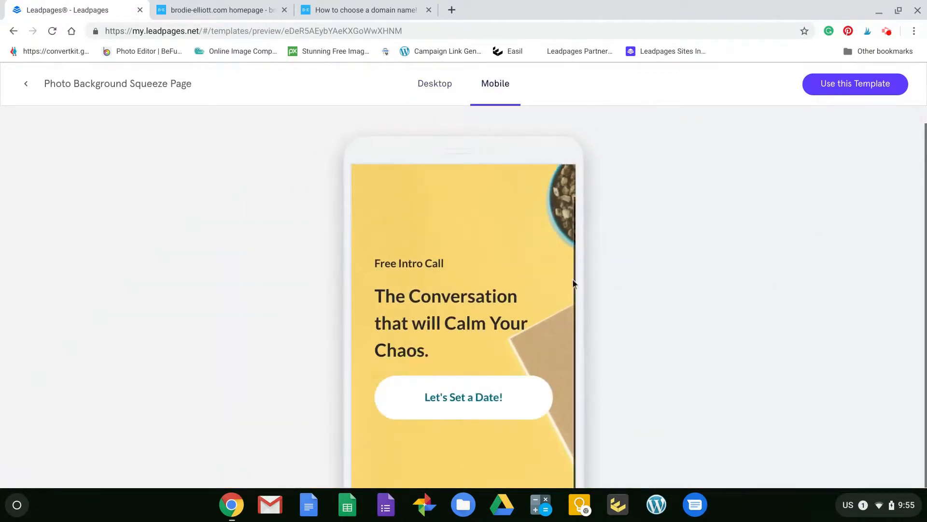
scroll(493, 347, "down", 5)
scroll(492, 347, "up", 6)
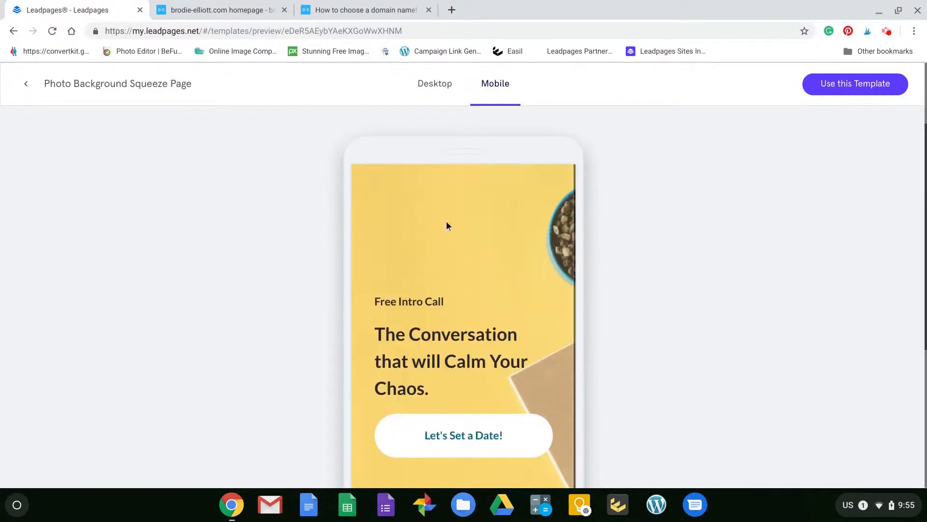
left_click(437, 83)
scroll(752, 283, "down", 2)
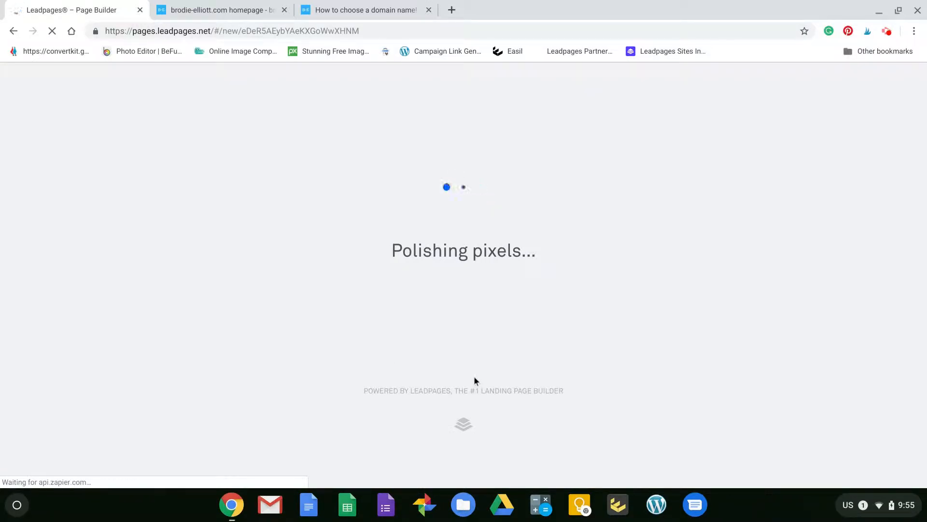
Create a page from the Photo Background Squeeze Page template and name it "custom web banner".
left_click(435, 338)
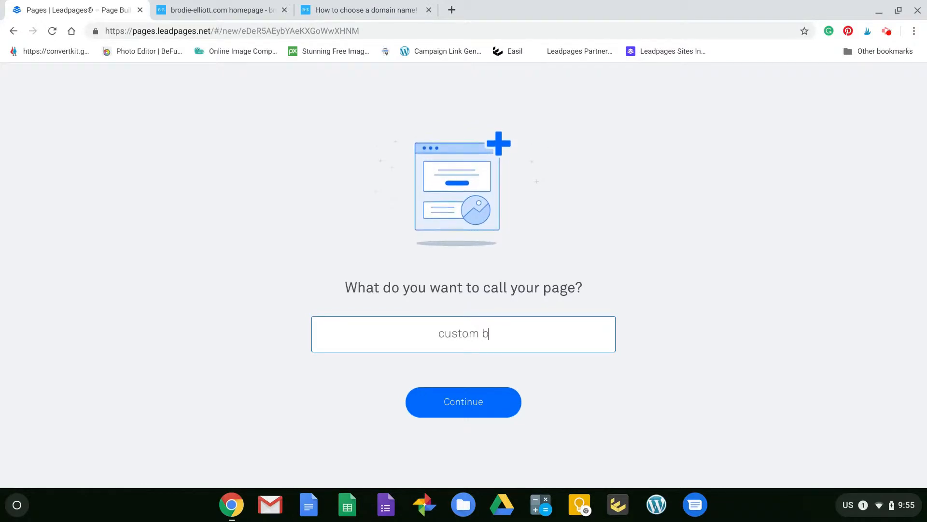
type("custom web banner")
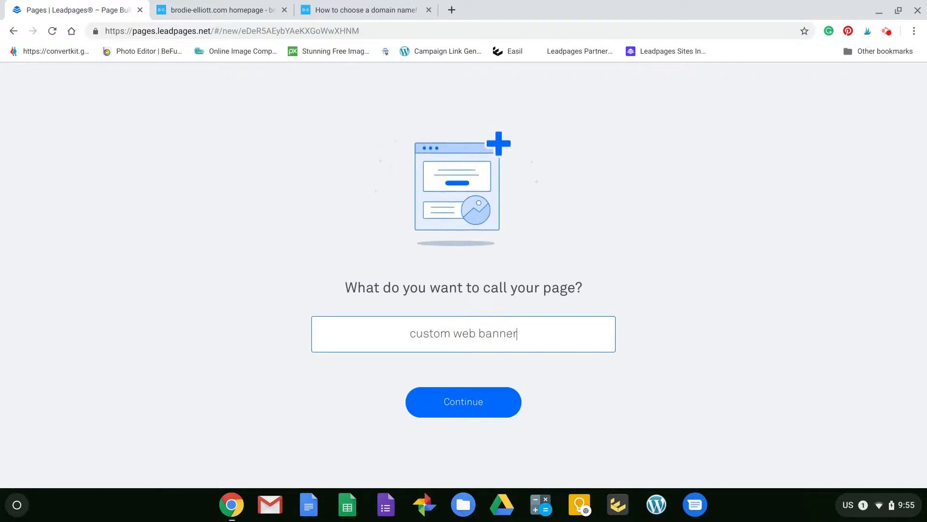
left_click(497, 403)
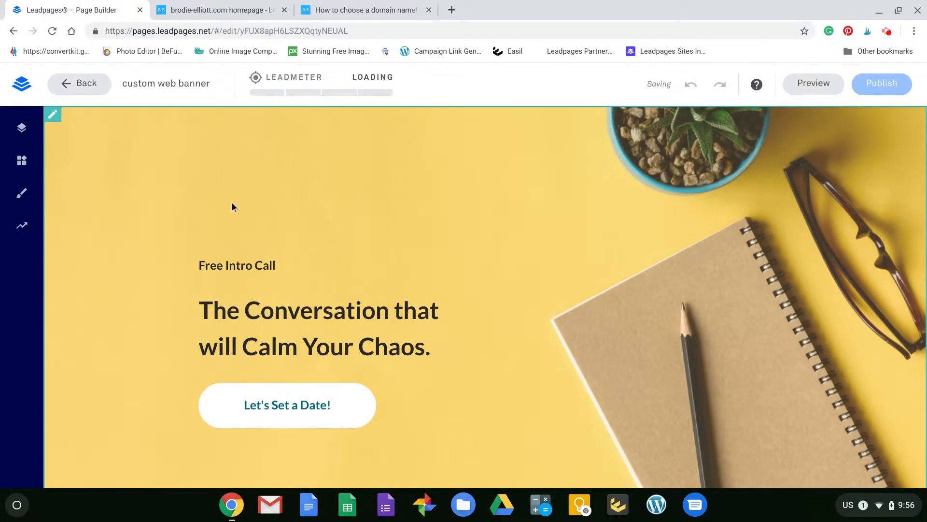
Look over the new page's banner section, including its background photo, headline and button, down to the footer.
scroll(242, 207, "down", 3)
scroll(776, 311, "up", 2)
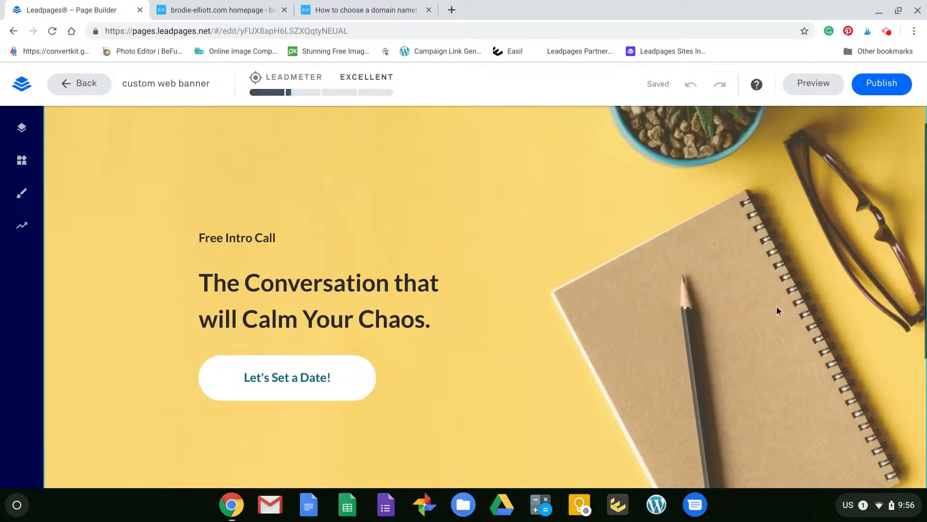
scroll(777, 311, "up", 1)
scroll(478, 261, "down", 2)
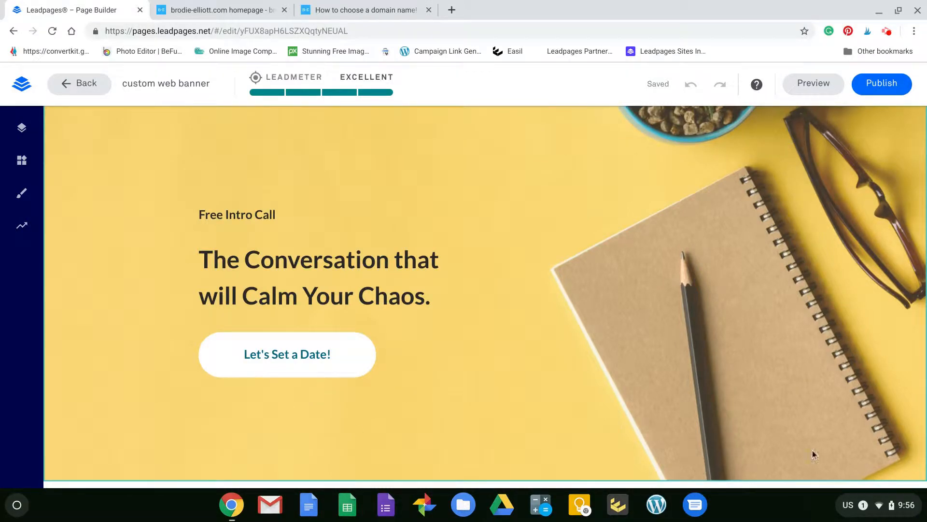
scroll(647, 260, "up", 1)
scroll(646, 280, "down", 3)
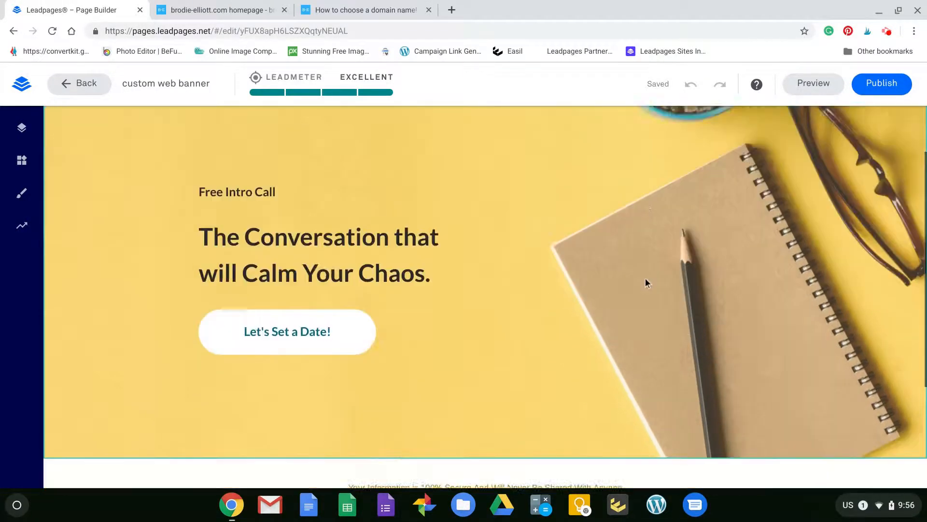
scroll(587, 176, "up", 3)
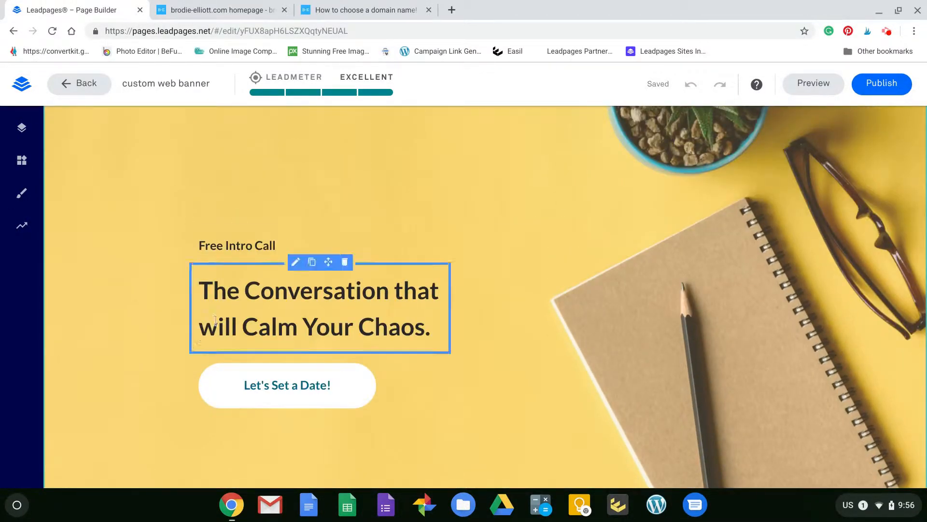
scroll(610, 268, "up", 1)
scroll(695, 189, "down", 2)
scroll(579, 280, "up", 2)
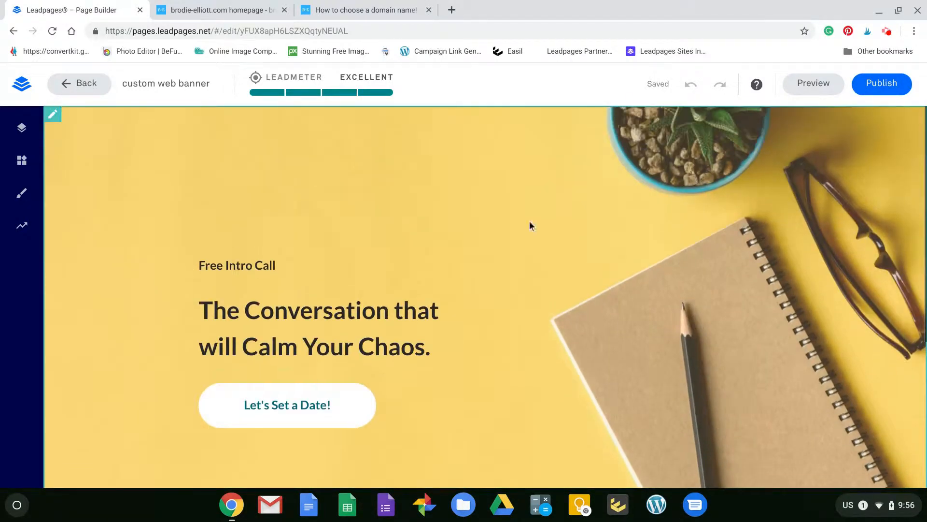
Replace the main content section's background image with the blue "header background.png" from the image library.
left_click(175, 163)
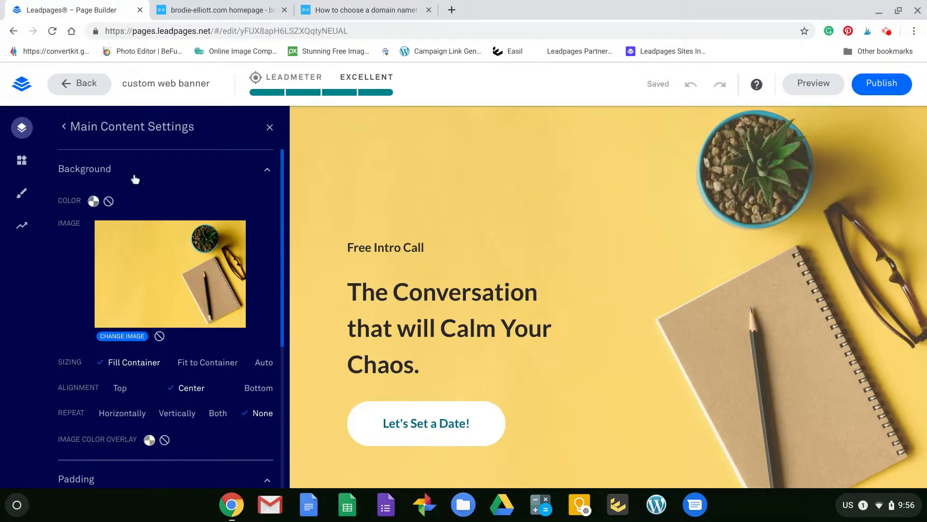
left_click(124, 336)
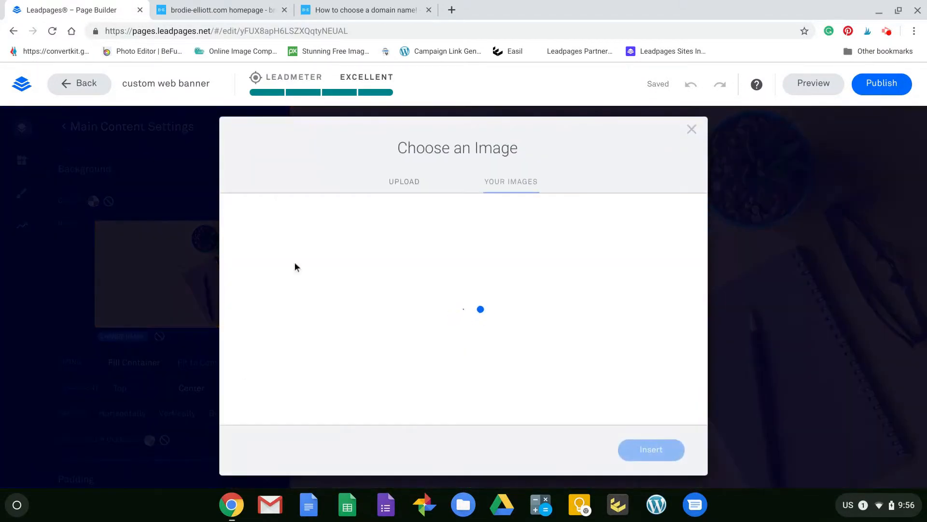
left_click(435, 330)
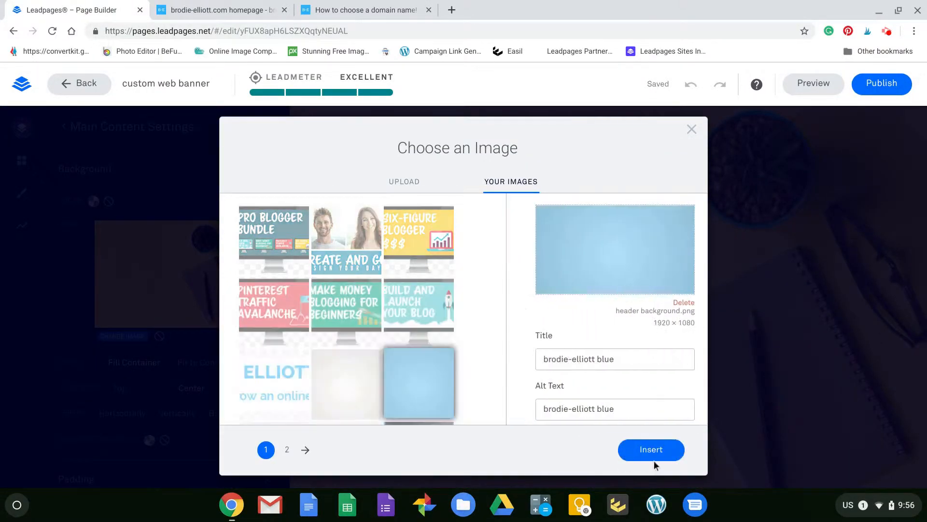
left_click(652, 452)
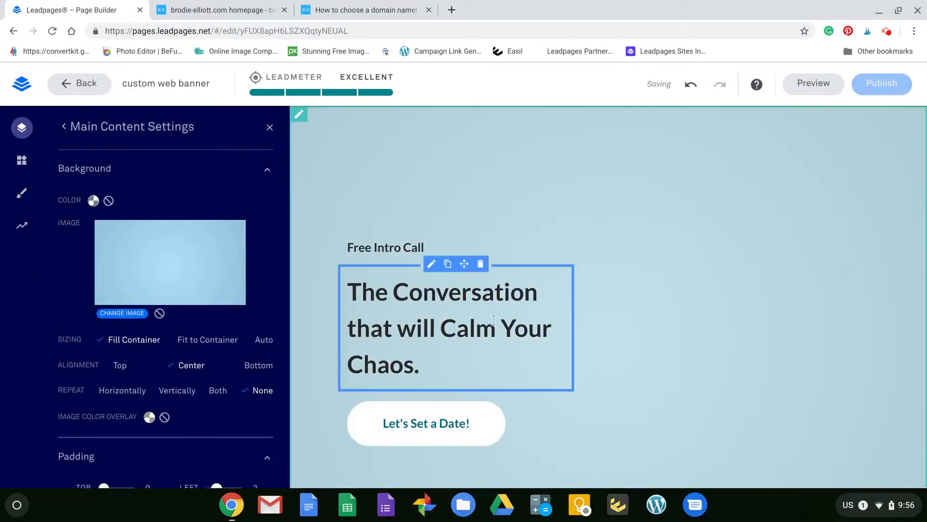
Examine the blue background on the page and the main content section's sizing, alignment, overlay and padding settings.
scroll(696, 294, "down", 3)
scroll(696, 294, "up", 3)
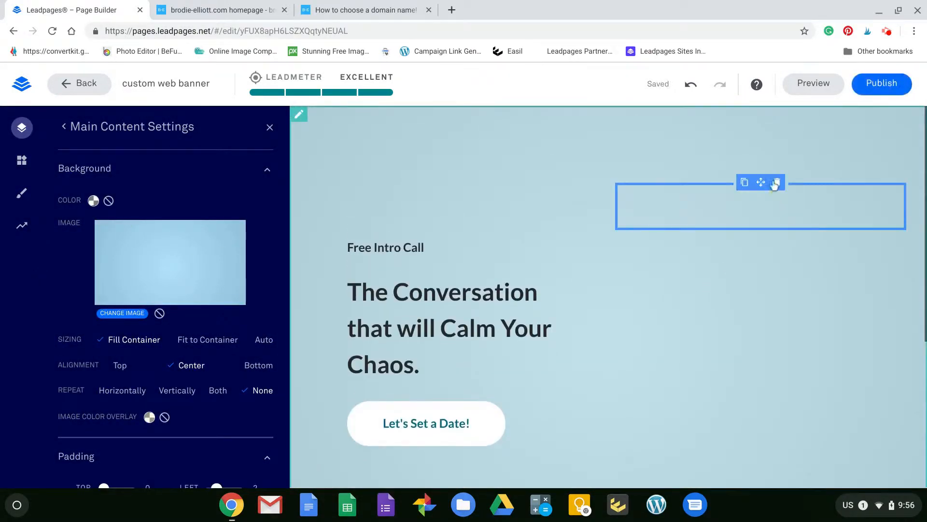
scroll(278, 349, "down", 2)
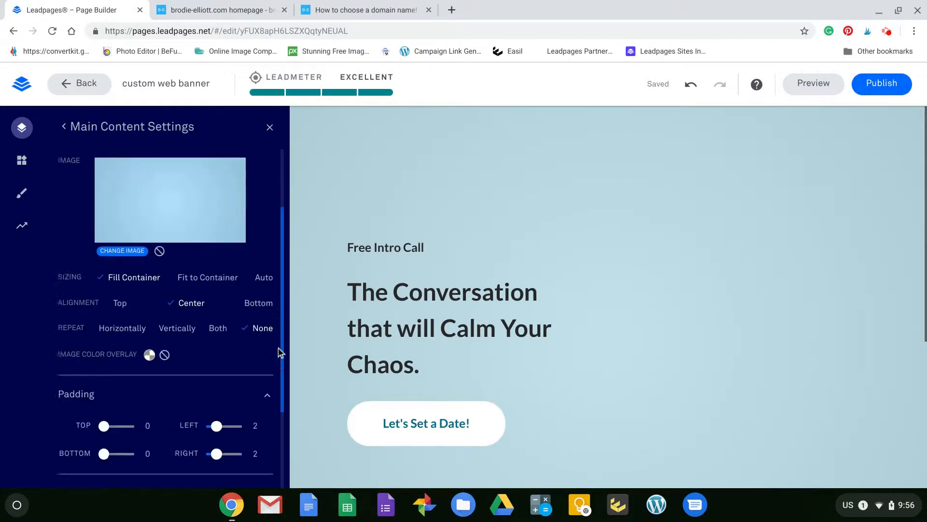
scroll(139, 326, "up", 1)
scroll(140, 325, "down", 1)
scroll(164, 392, "down", 3)
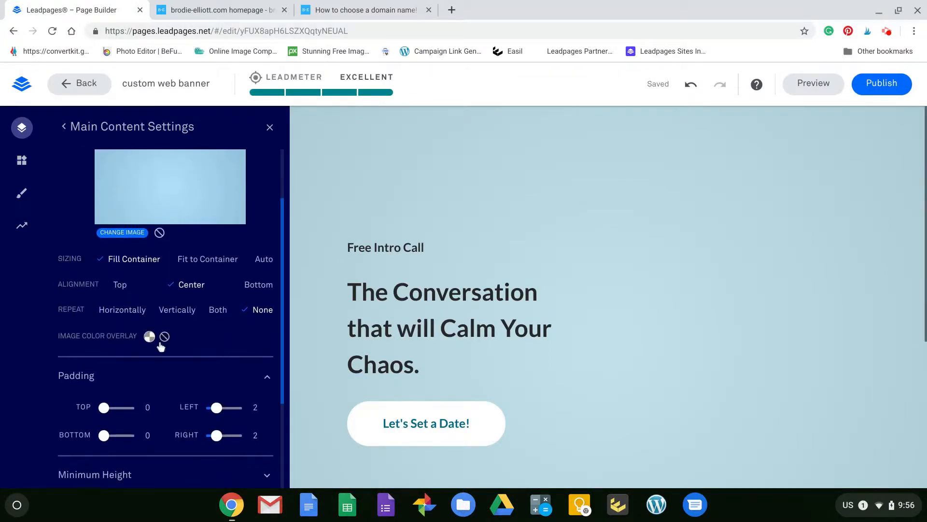
scroll(165, 388, "up", 5)
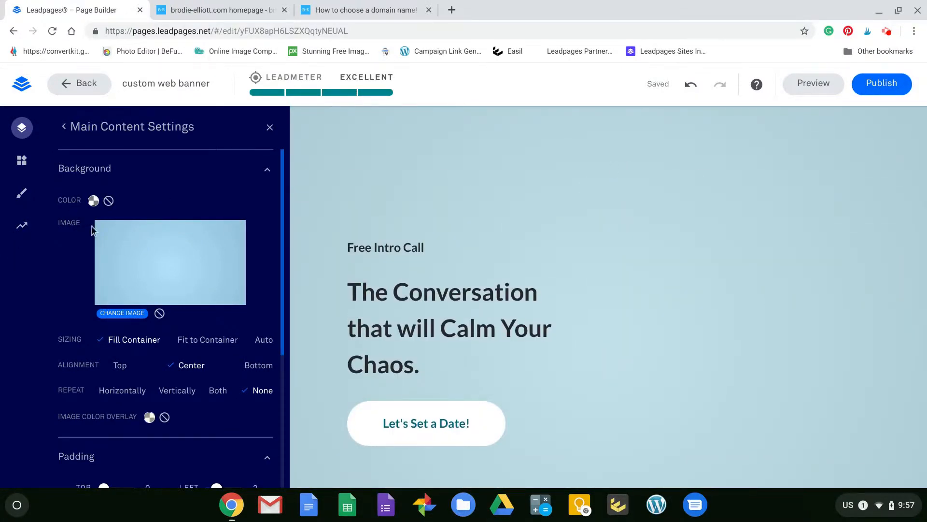
Try a Form widget in the empty column beside the headline and remove it again.
left_click(22, 161)
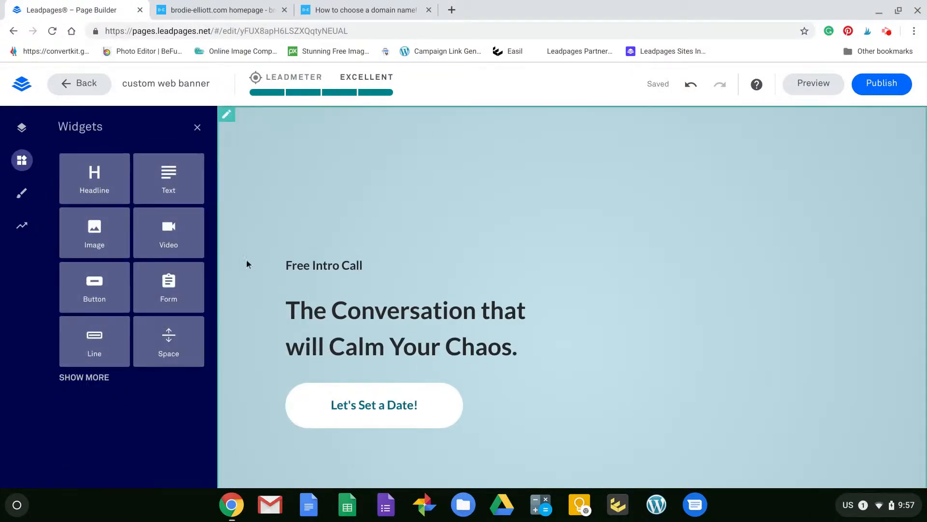
left_click_drag(178, 294, 699, 204)
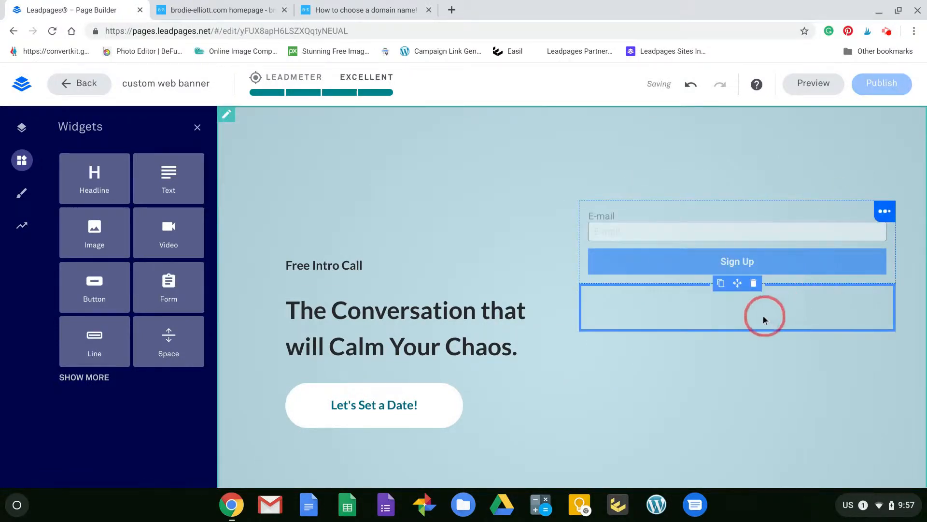
left_click(703, 201)
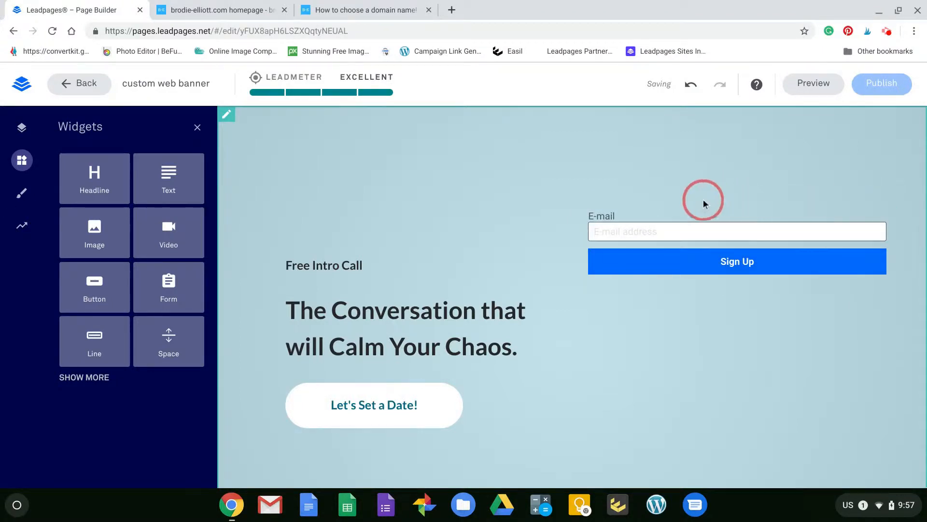
left_click(717, 200)
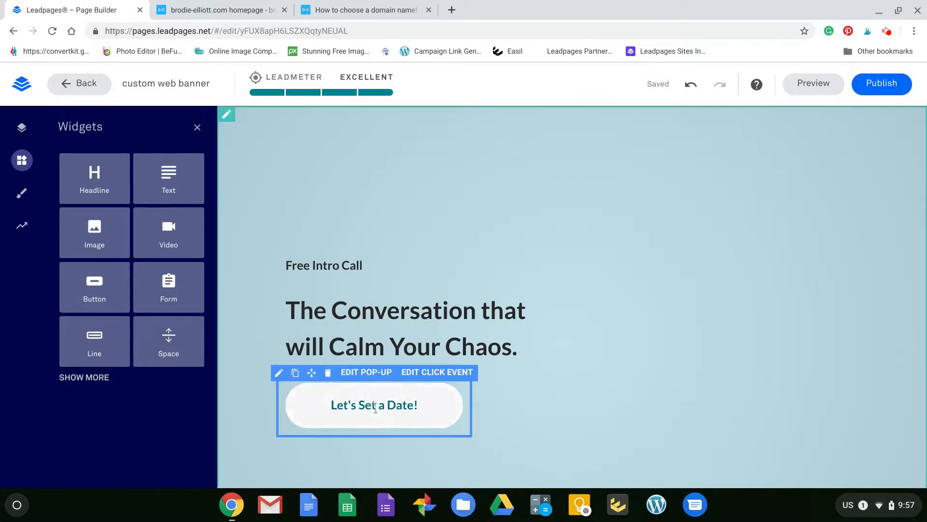
Add an Image widget in the column beside the headline and delete the empty spacer above it.
mouse_move(87, 239)
left_mouse_down()
mouse_move(670, 367)
mouse_move(729, 311)
mouse_move(762, 238)
mouse_move(747, 251)
left_mouse_up()
left_click(782, 482)
left_click(762, 373)
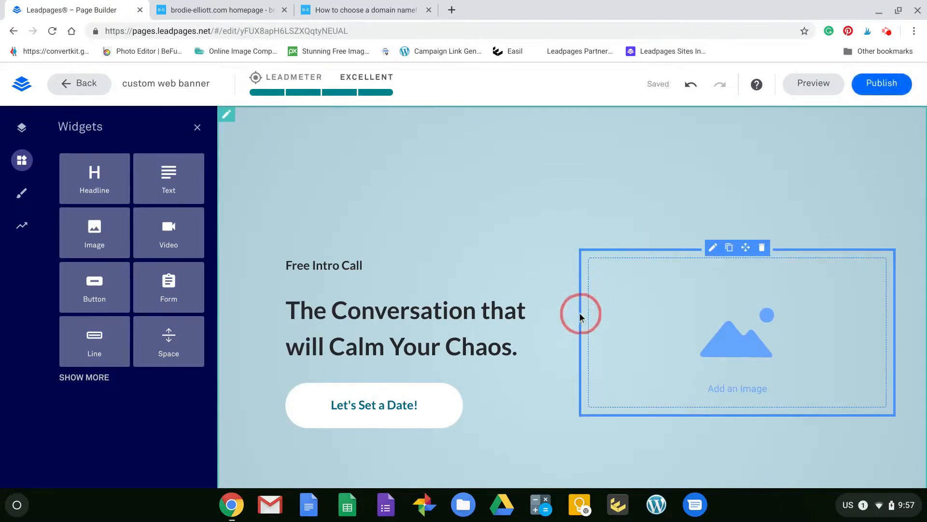
mouse_move(574, 320)
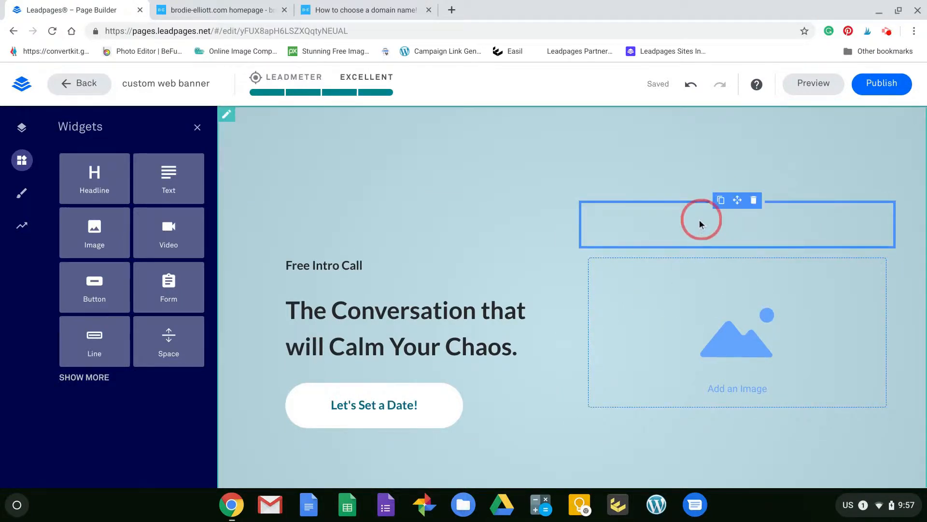
left_click(754, 201)
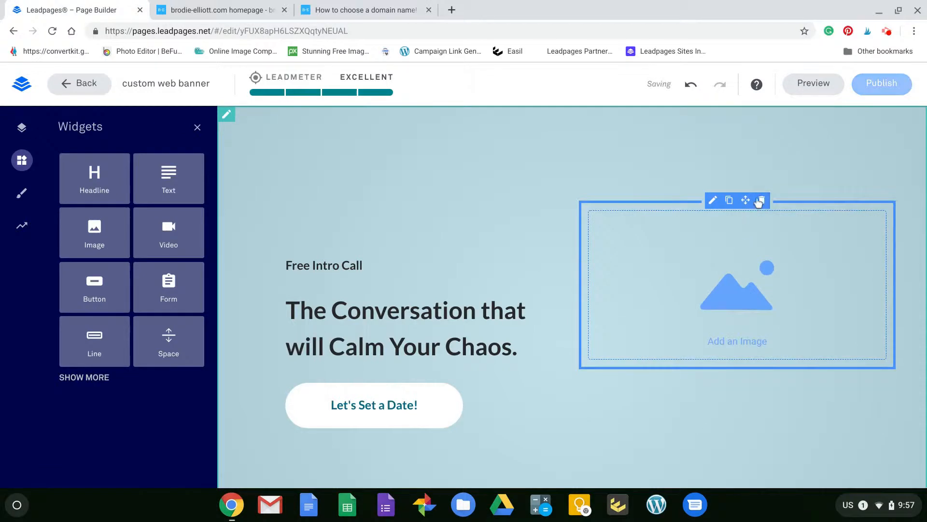
left_click(747, 200)
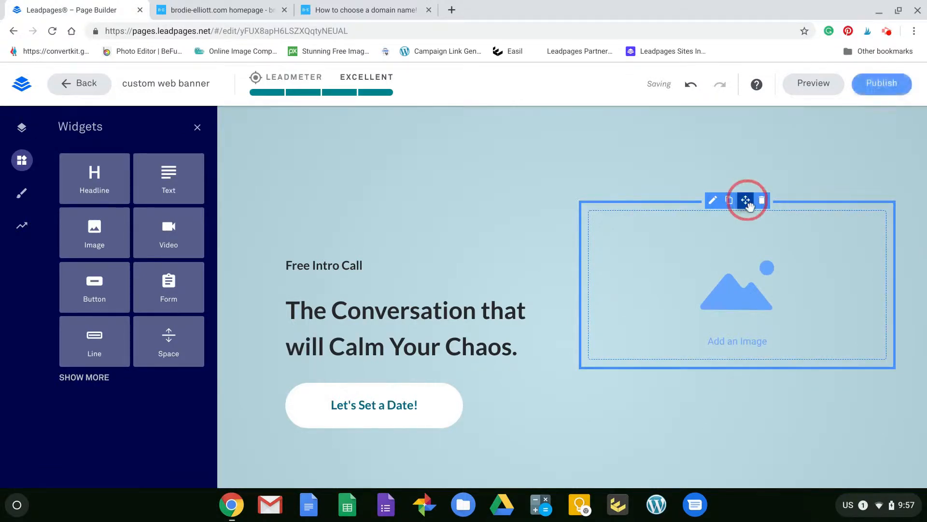
left_click_drag(747, 201, 742, 354)
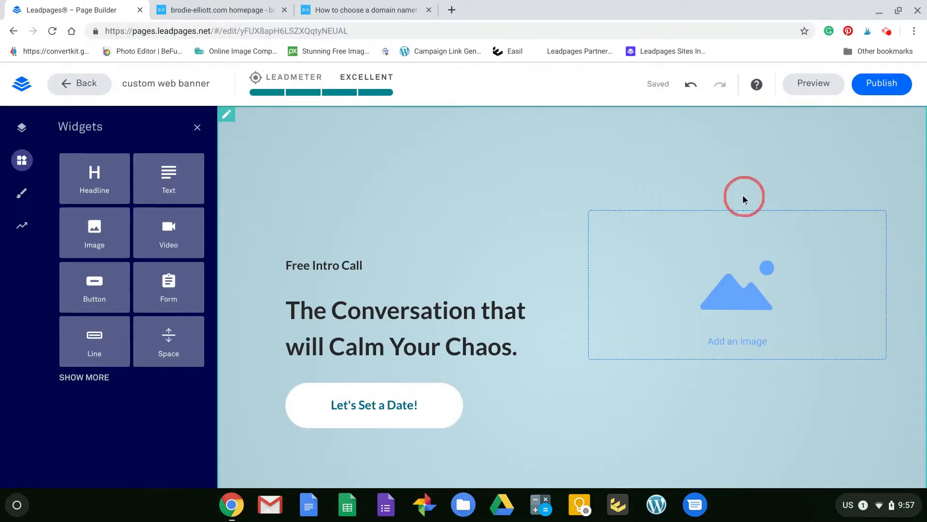
Fill the image widget with the square photo of the couple from the second page of the image library.
left_click(752, 300)
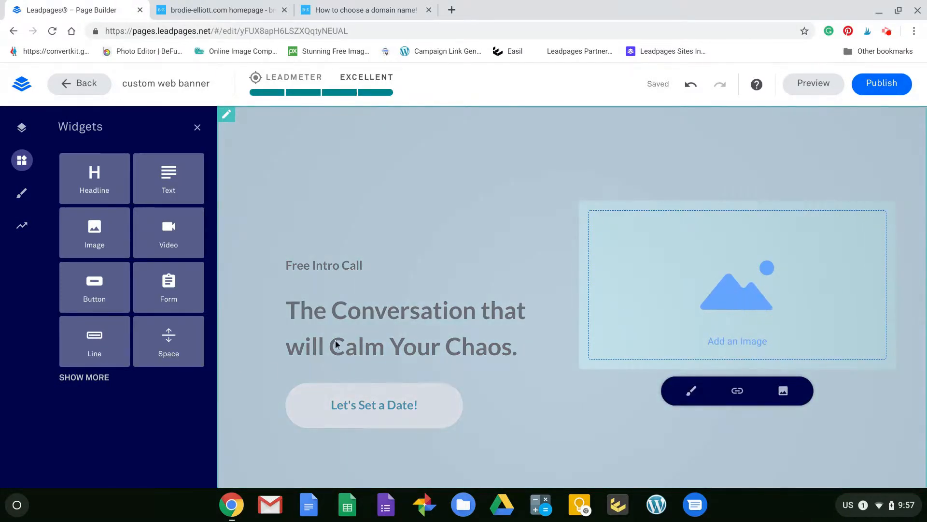
left_click(781, 394)
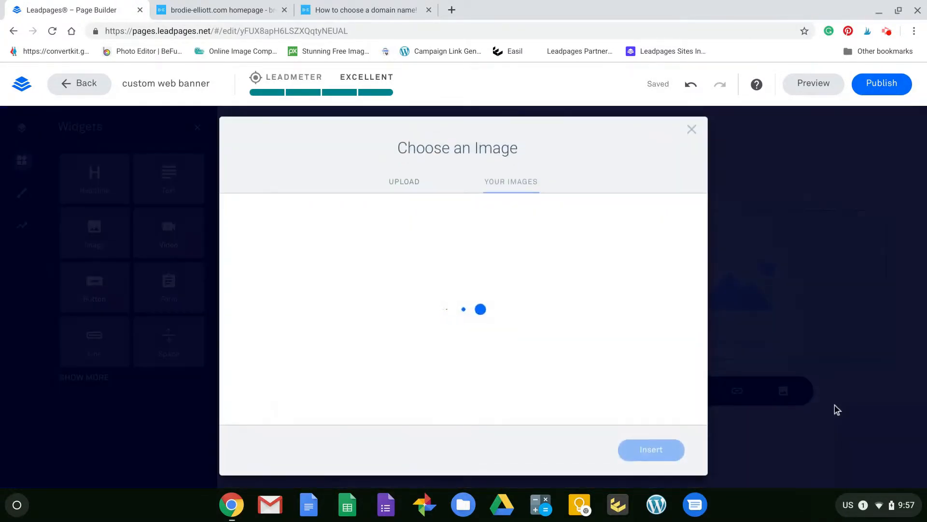
left_click(305, 450)
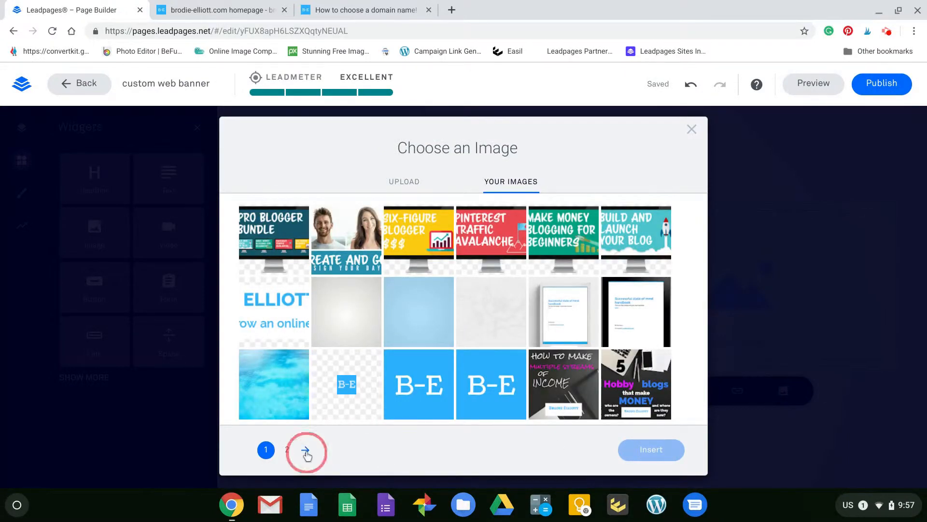
left_click(637, 249)
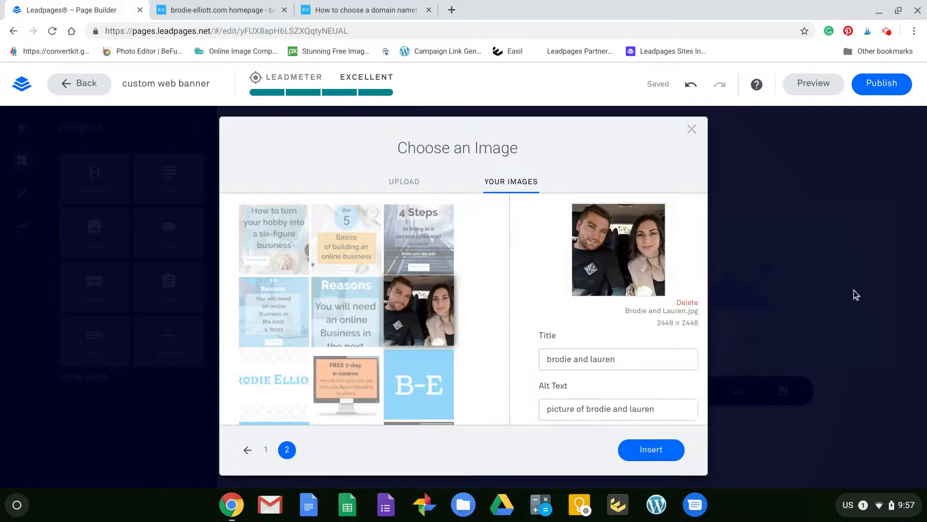
left_click(653, 450)
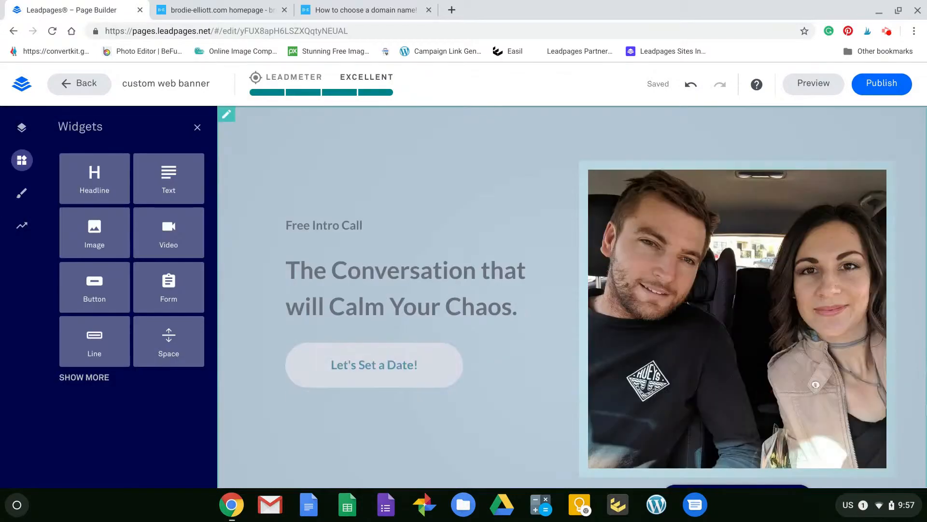
Examine how the inserted photo sits in the banner next to the headline and button.
scroll(398, 309, "down", 3)
scroll(913, 322, "up", 2)
scroll(918, 327, "up", 1)
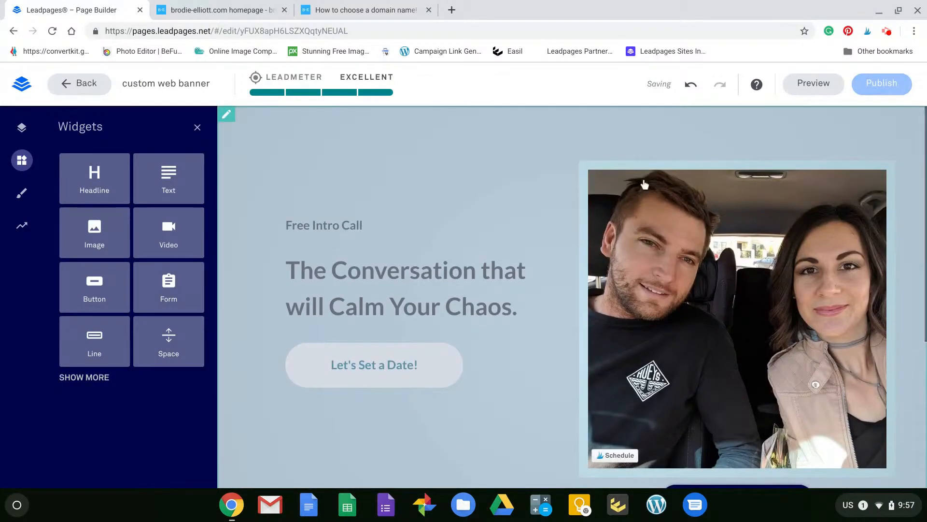
scroll(497, 410, "down", 3)
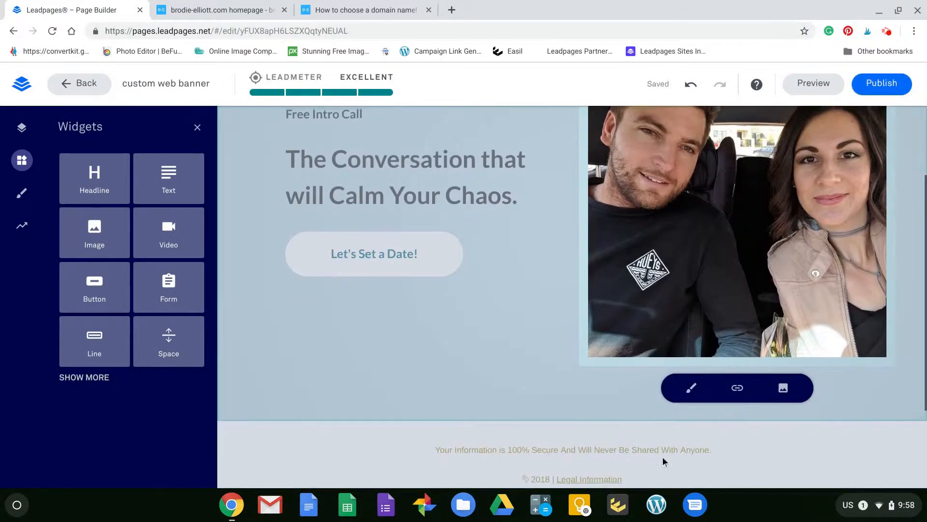
scroll(674, 391, "up", 3)
scroll(575, 459, "down", 1)
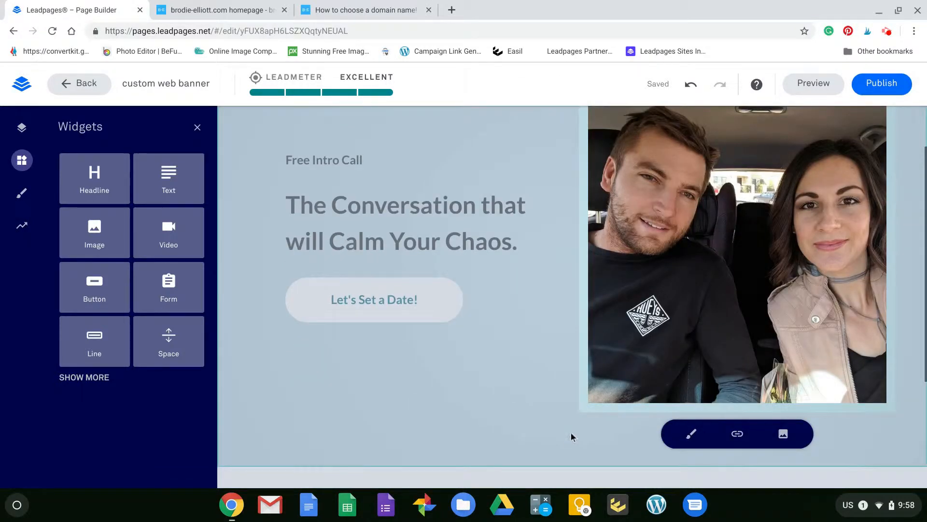
scroll(671, 417, "up", 1)
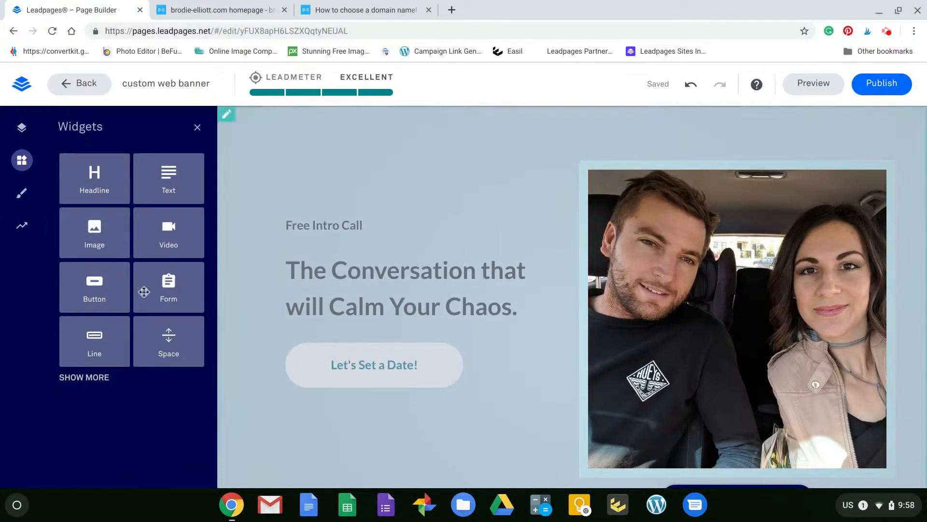
Check the photo's width, optimization, alignment and shape options, keep its width at 100%, and close them.
scroll(780, 369, "down", 2)
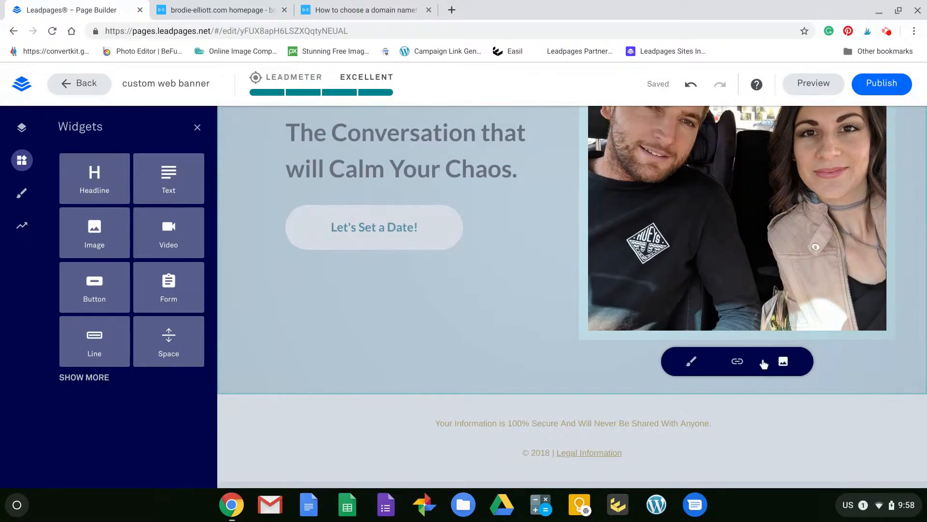
left_click(693, 365)
scroll(696, 376, "down", 2)
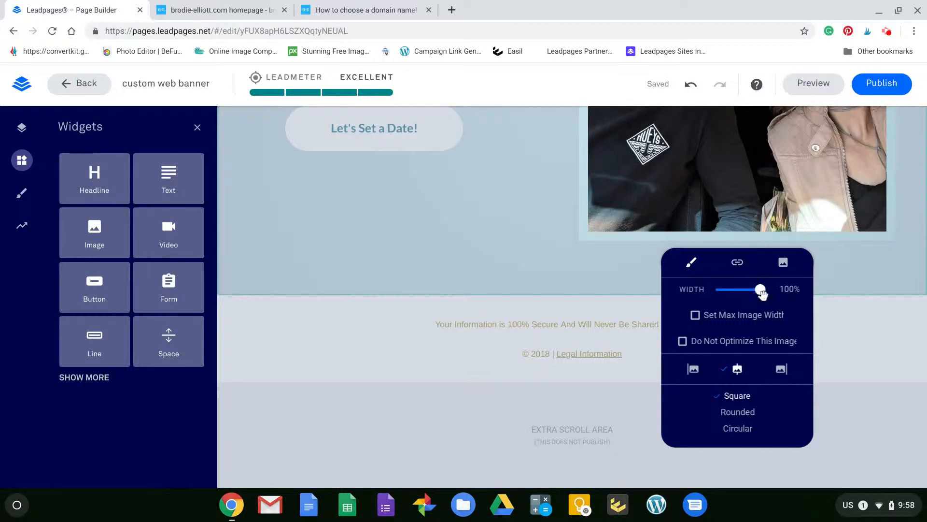
mouse_move(762, 292)
left_mouse_down()
mouse_move(756, 276)
mouse_move(751, 294)
mouse_move(767, 291)
left_mouse_up()
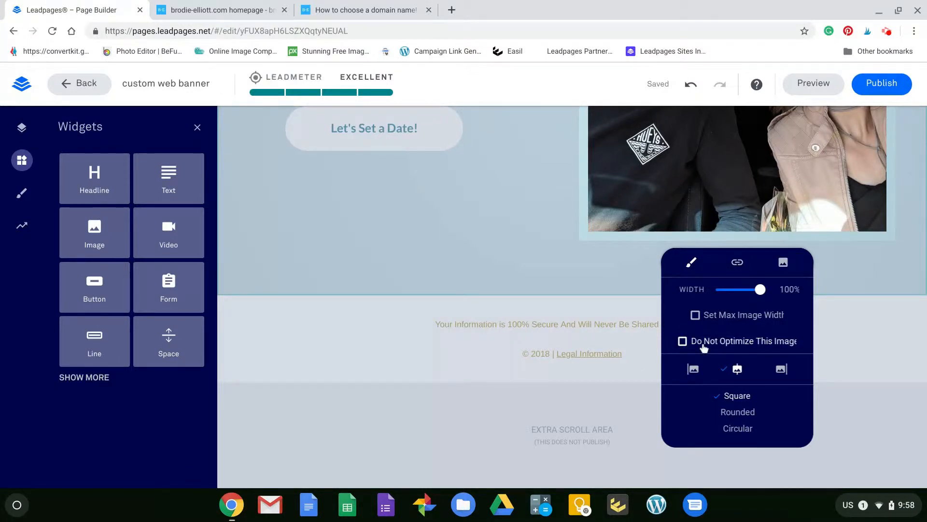
left_click(470, 250)
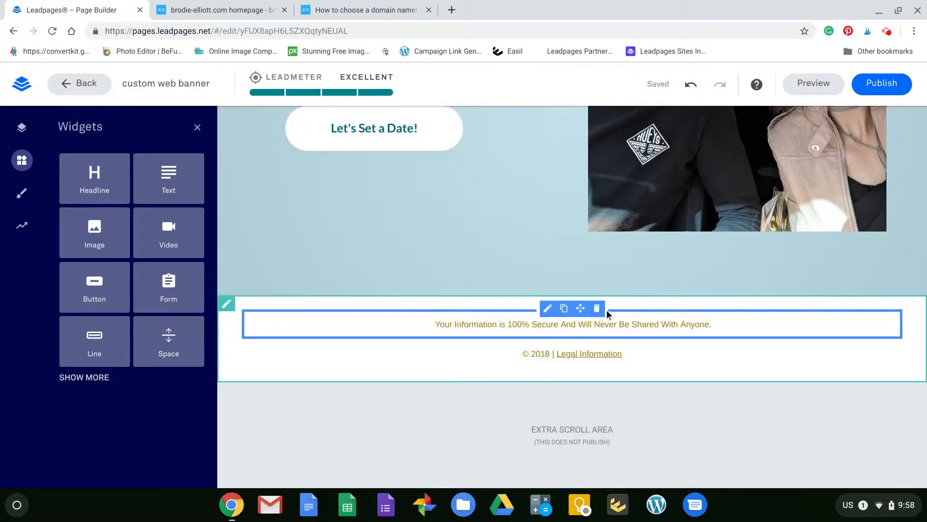
Delete the privacy assurance text line from the white footer section.
left_click(597, 312)
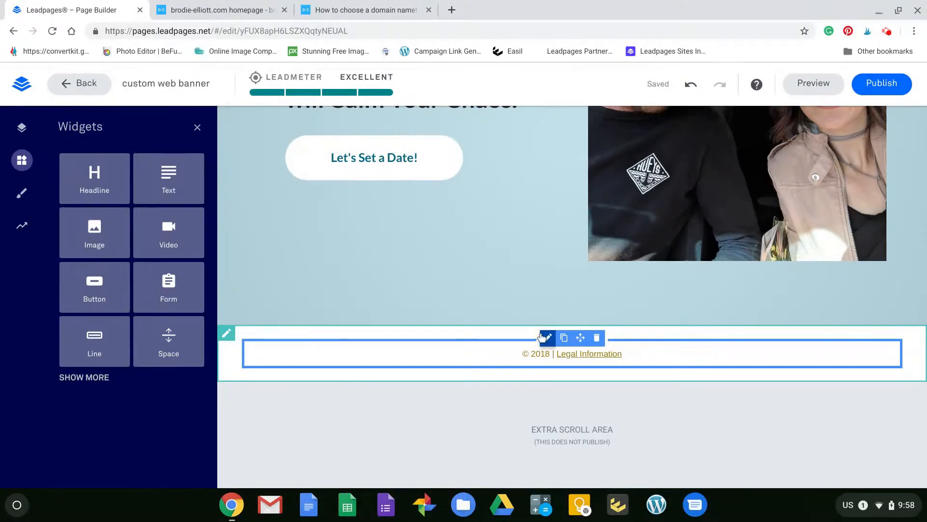
Check the external URL link setting for the copyright and Legal Information line in the footer, leaving it empty.
double_click(570, 355)
left_click(637, 390)
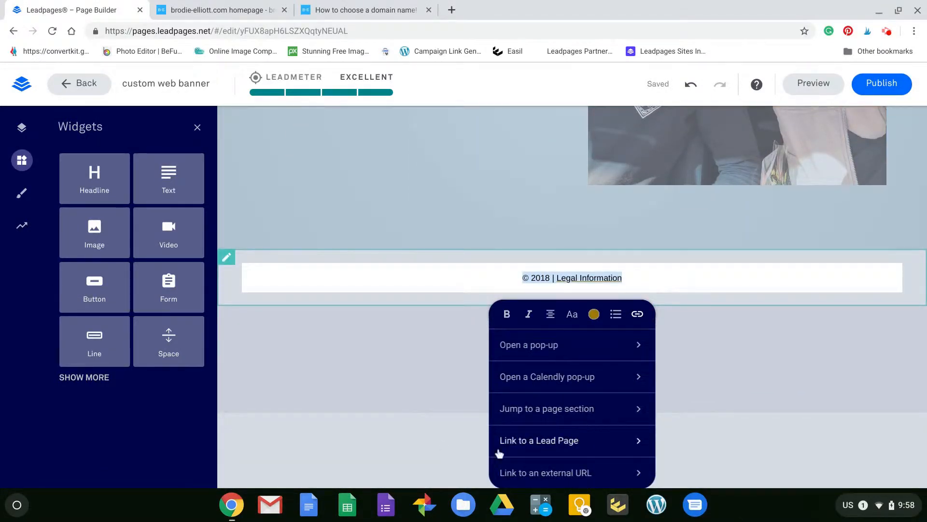
left_click(645, 473)
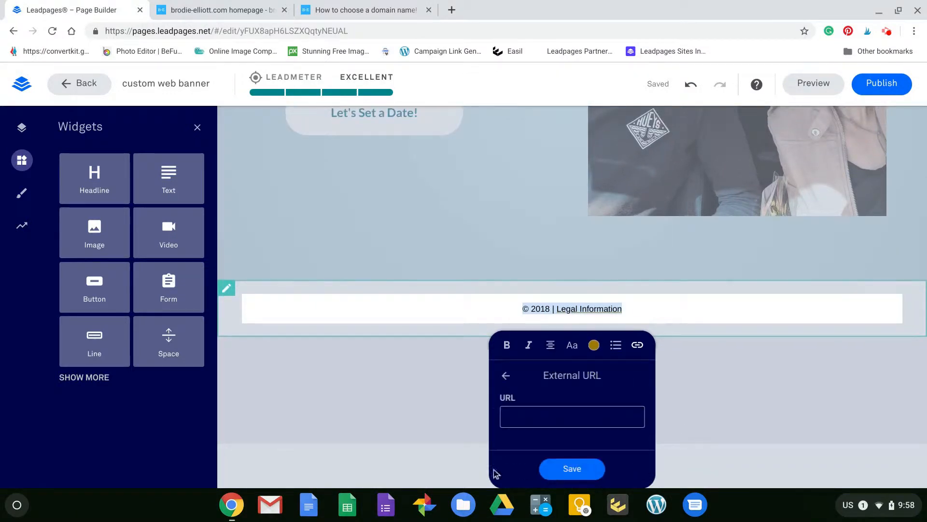
left_click(503, 416)
left_click(601, 415)
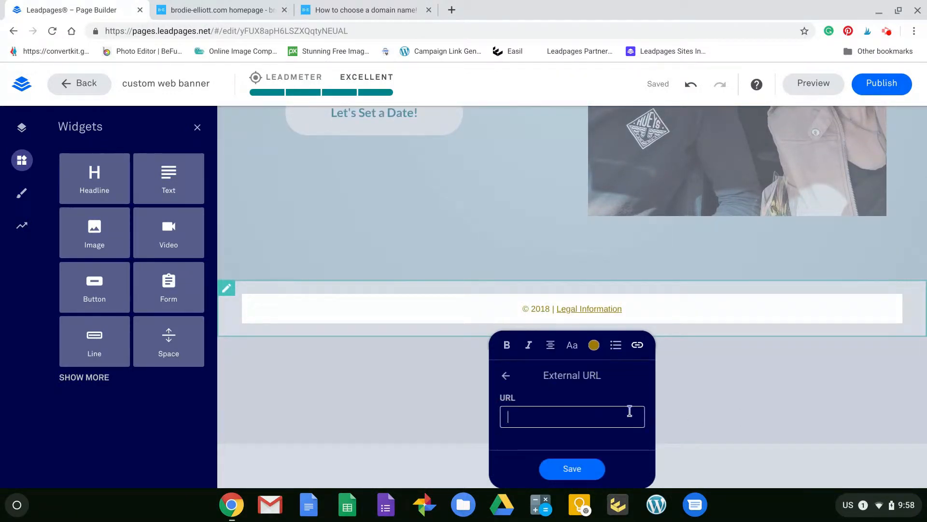
left_click(717, 409)
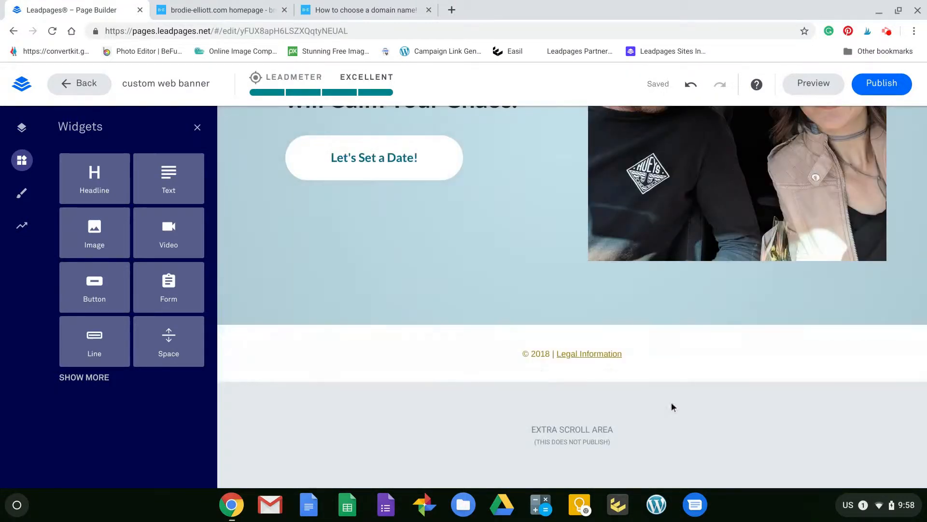
Delete the footer's copyright and Legal Information line and the "Free Intro Call" text above the headline.
left_click(598, 339)
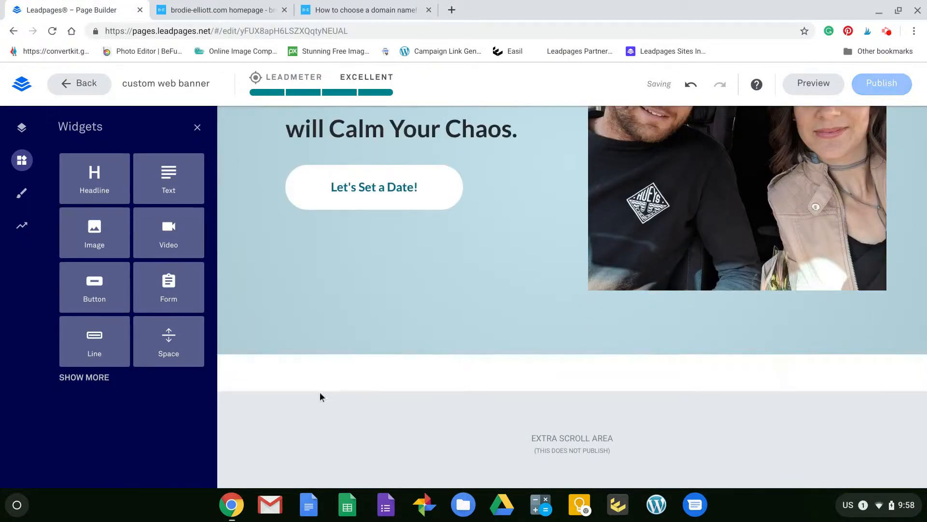
scroll(320, 392, "up", 4)
left_click(416, 226)
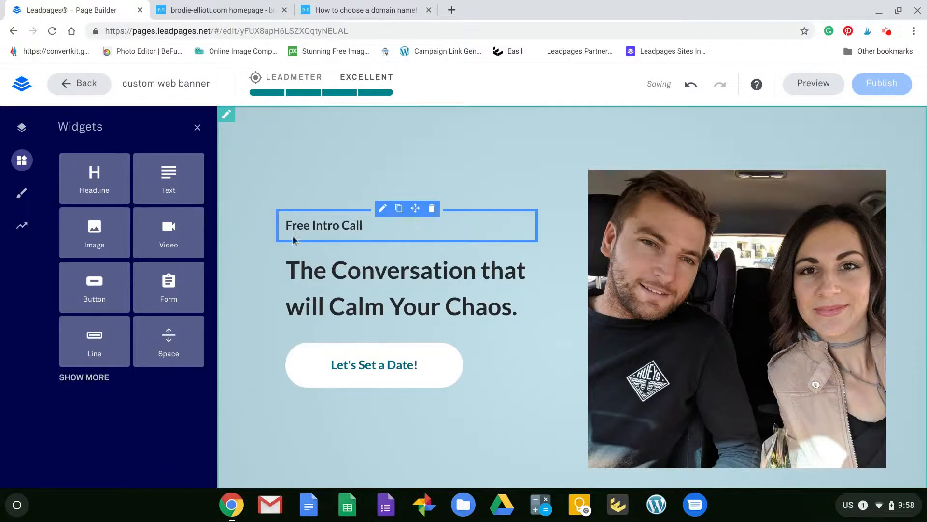
left_click(431, 208)
Replace the banner headline's text with "How to build a custom webpage banner".
left_click(521, 272)
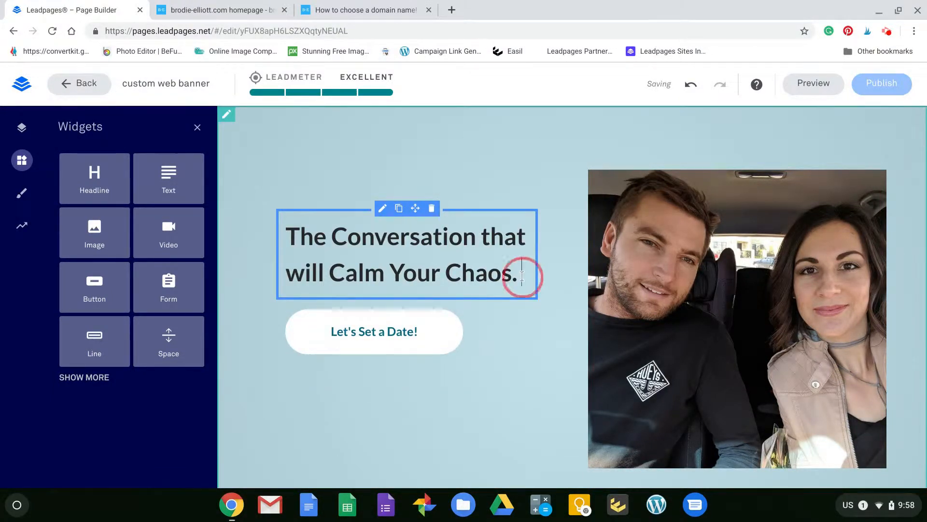
key("BackSpace")
key("BackSpace")
key("BackSpace")
key("BackSpace")
key("BackSpace")
key("BackSpace")
key("BackSpace")
key("BackSpace")
key("BackSpace")
key("BackSpace")
key("BackSpace")
key("BackSpace")
key("BackSpace")
key("BackSpace")
key("BackSpace")
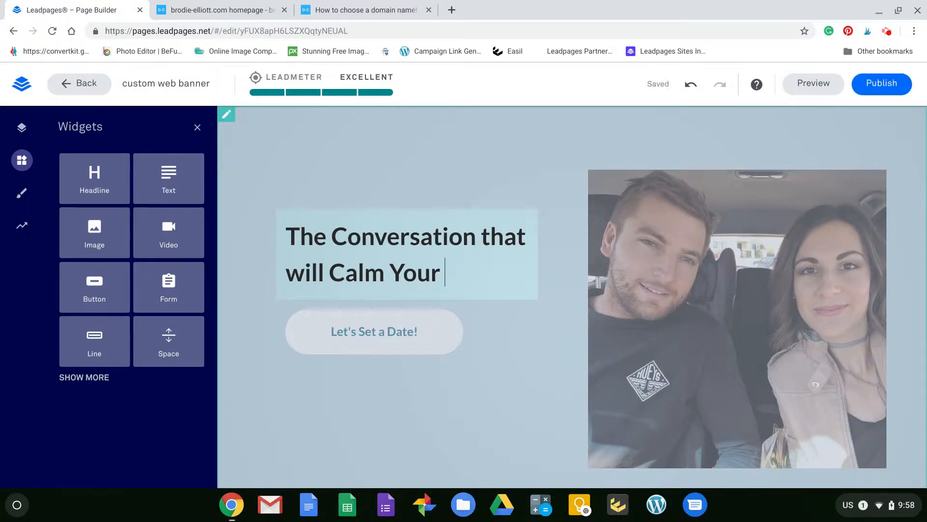
key("BackSpace")
key("BackSpace")
key("BackSpace")
key("BackSpace")
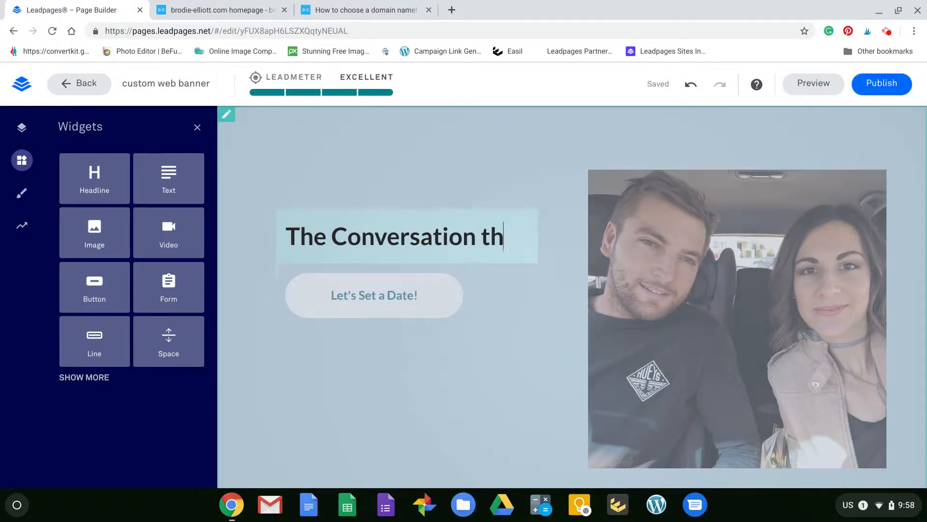
key("BackSpace")
key("BackSpace")
key("BackSpace")
key("BackSpace")
key("BackSpace")
key("BackSpace")
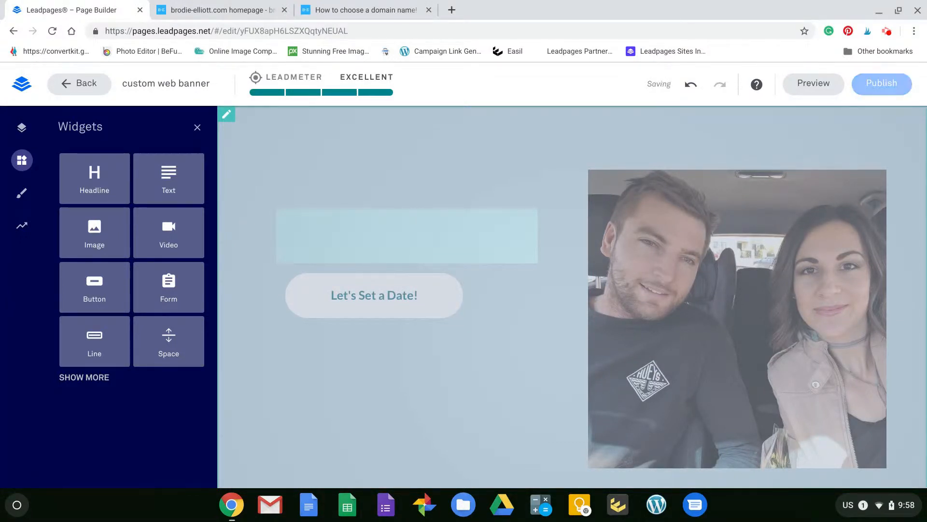
type("How to")
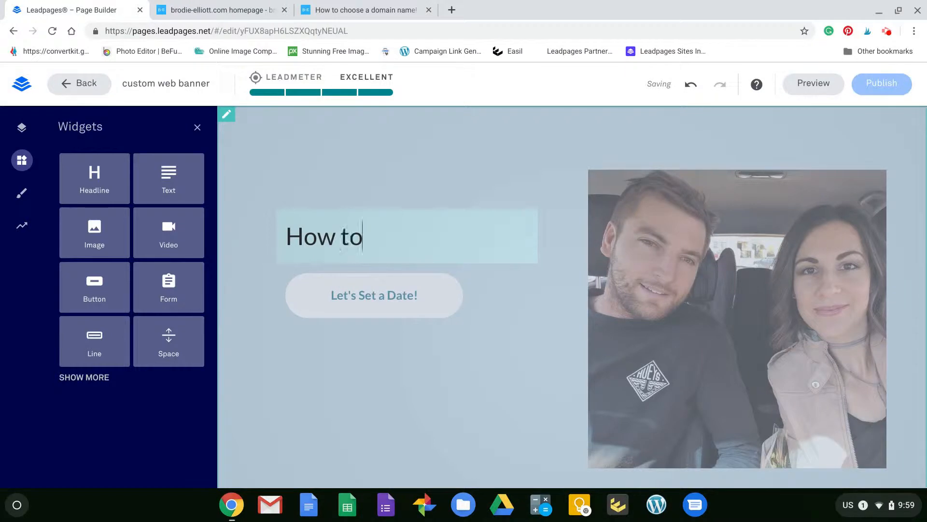
type(" build a")
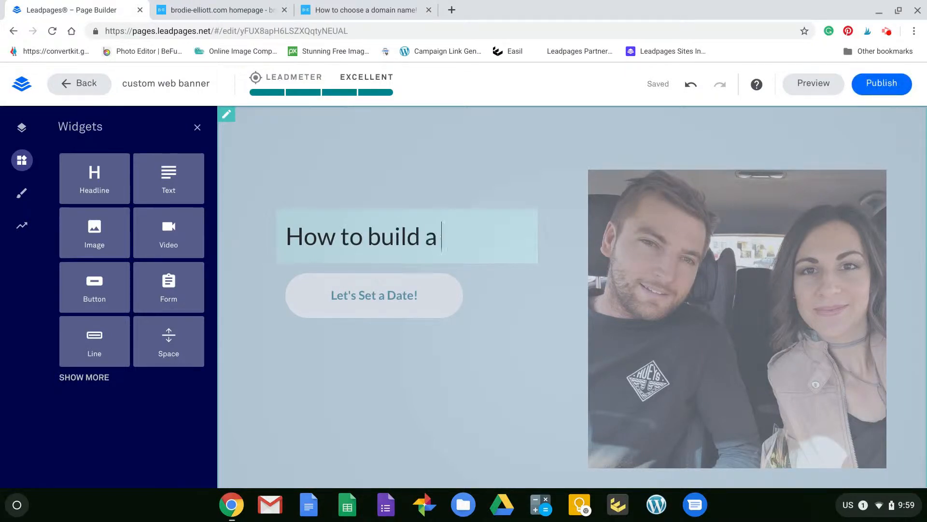
type(" custom ")
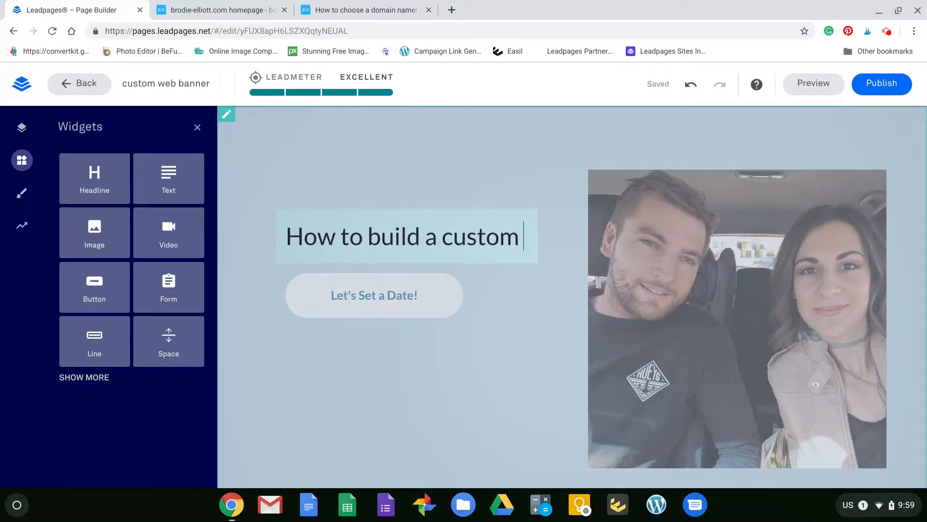
type("web")
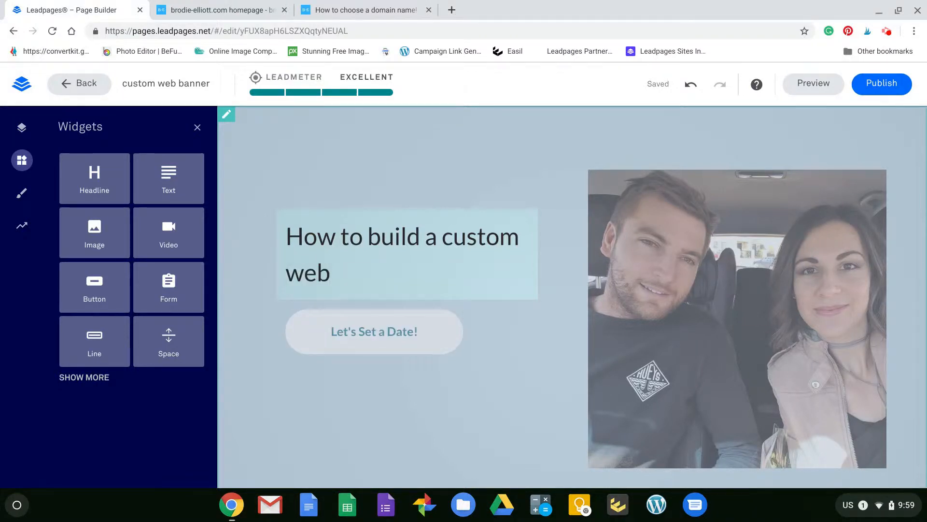
type("page banner")
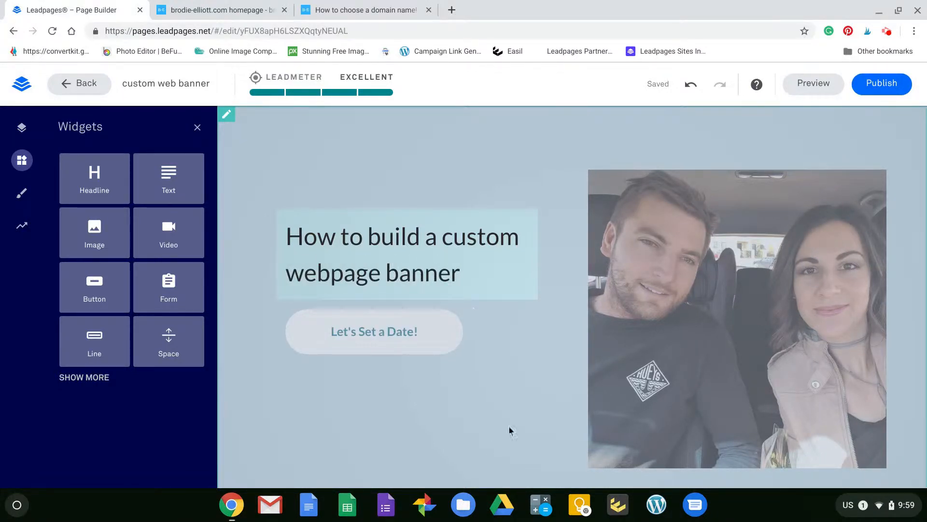
left_click(521, 369)
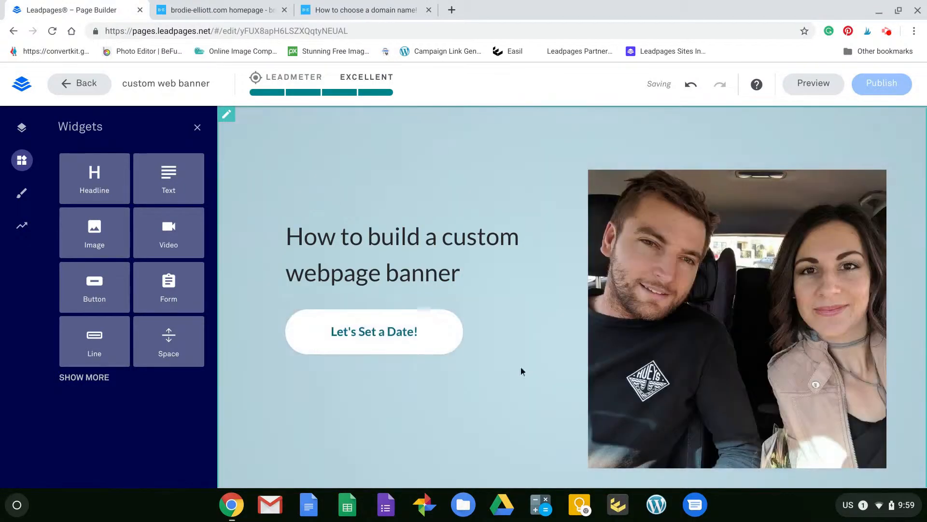
Try the Jumbo text style on the whole headline and return it to the Headline style.
double_click(386, 213)
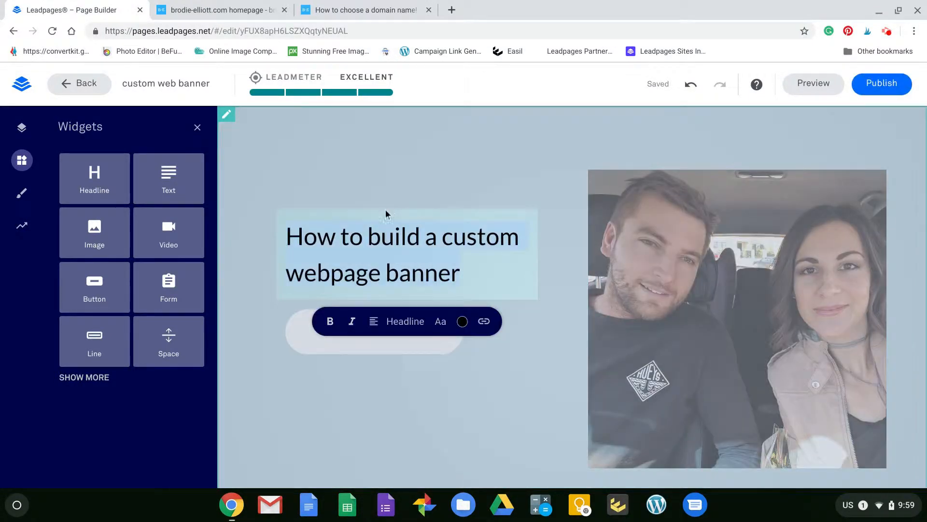
left_click(424, 324)
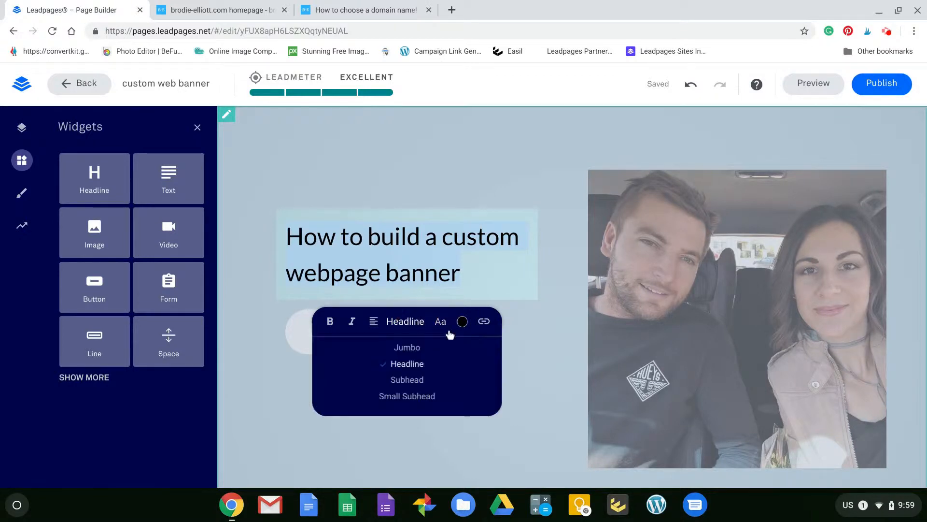
left_click(406, 349)
scroll(440, 444, "down", 3)
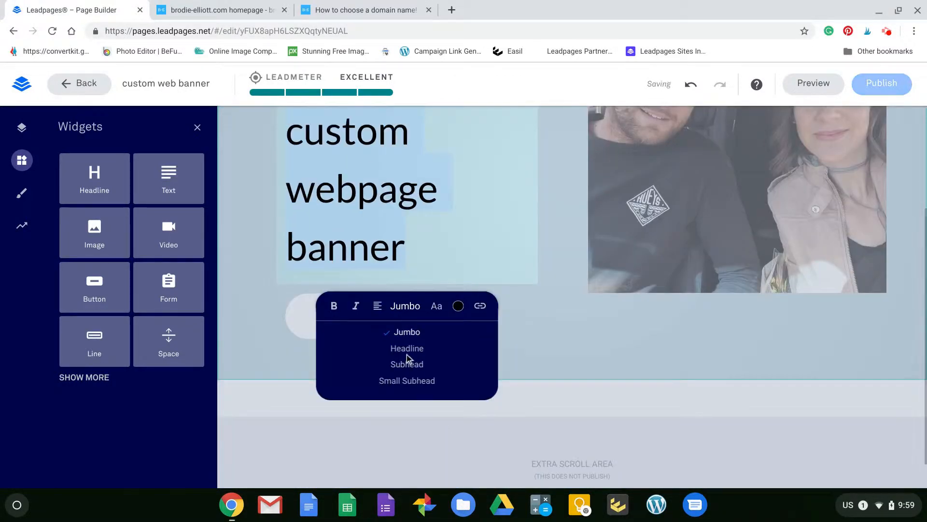
left_click(407, 348)
scroll(463, 244, "up", 2)
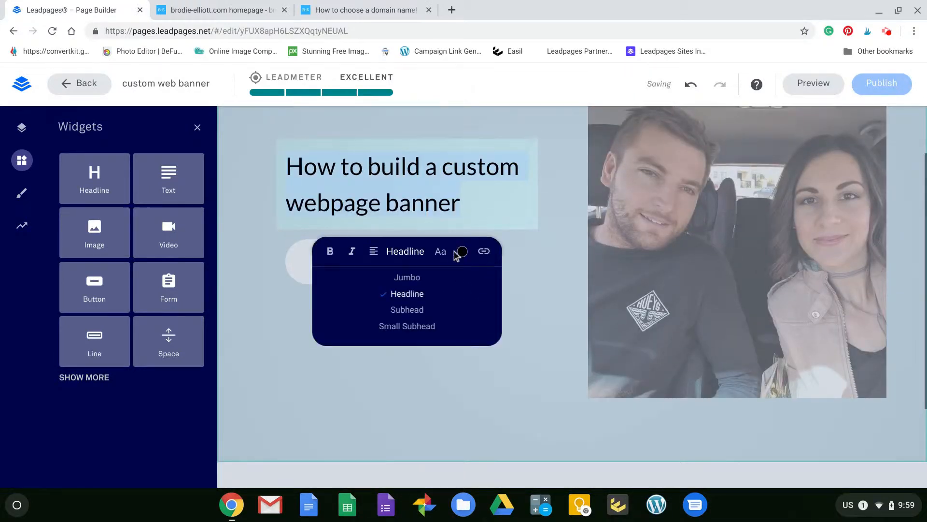
scroll(456, 255, "up", 1)
Set the headline's font to Montserrat and make it bold.
left_click(441, 278)
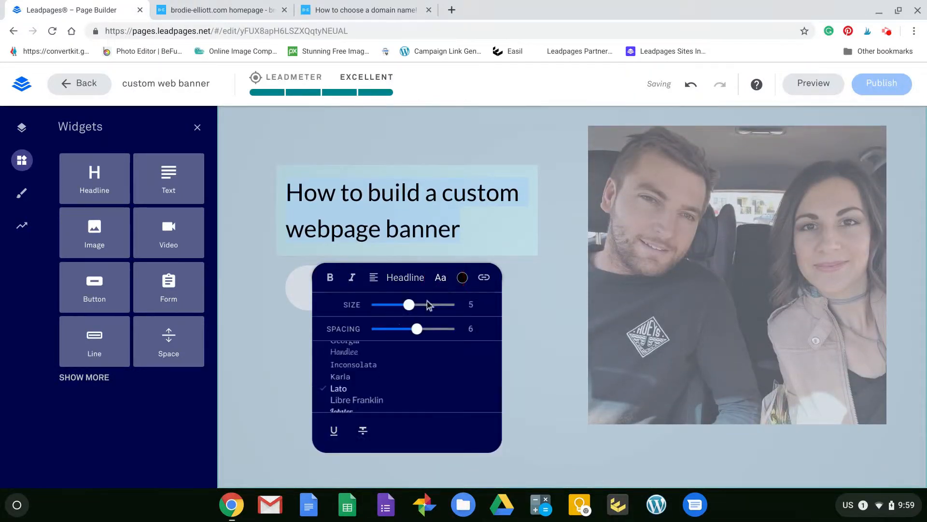
scroll(371, 378, "down", 3)
left_click(373, 370)
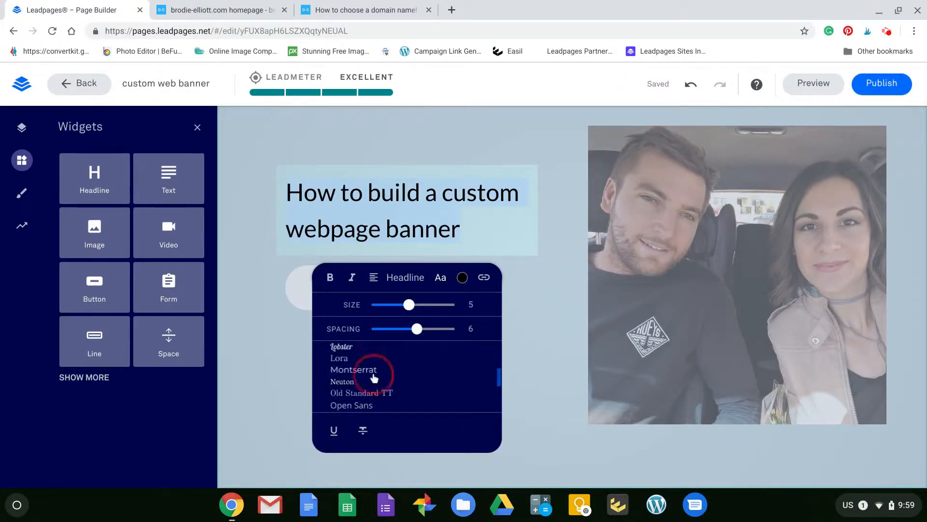
left_click(409, 342)
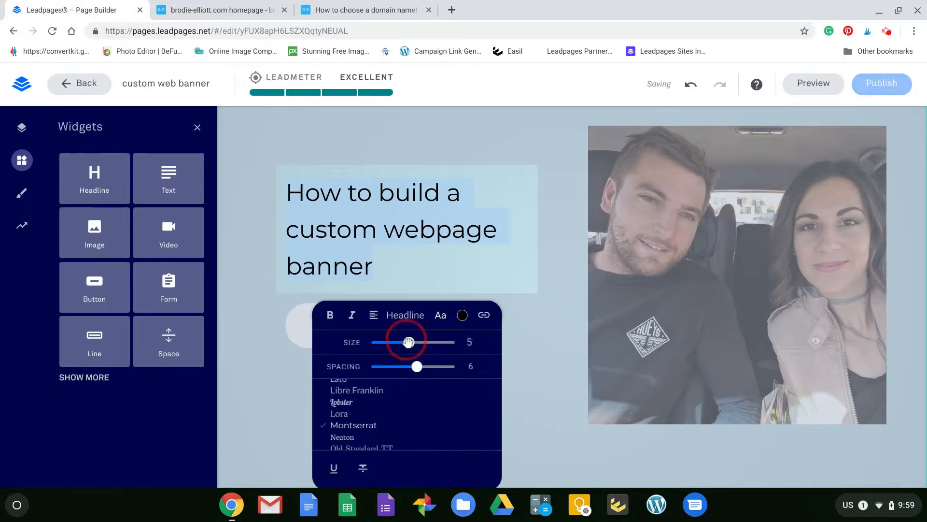
left_click(330, 315)
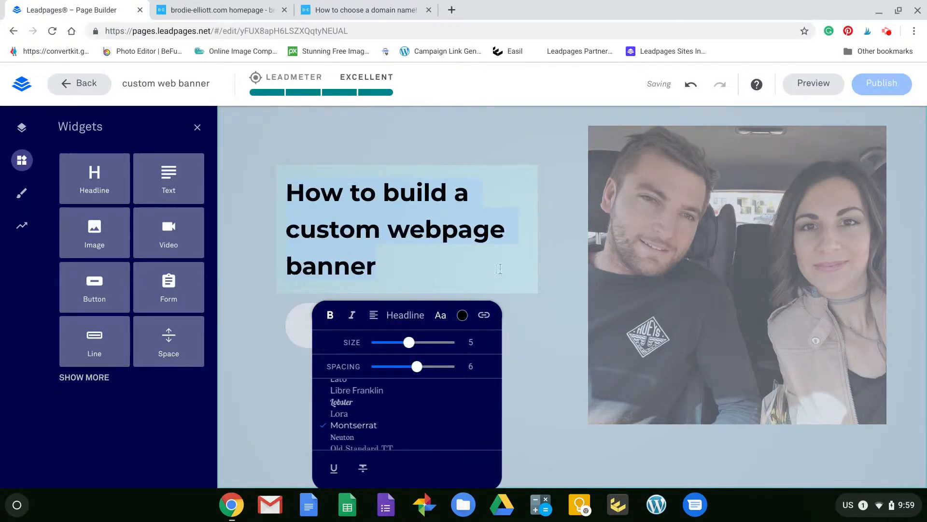
left_click(550, 293)
left_click(526, 338)
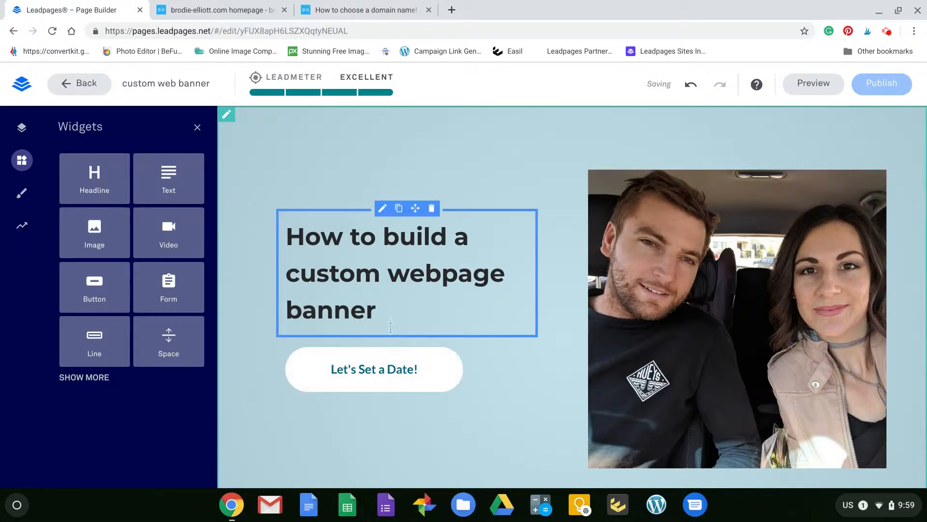
Set the headline's text size to 4 and add an exclamation mark at the end of the text.
left_click(411, 309)
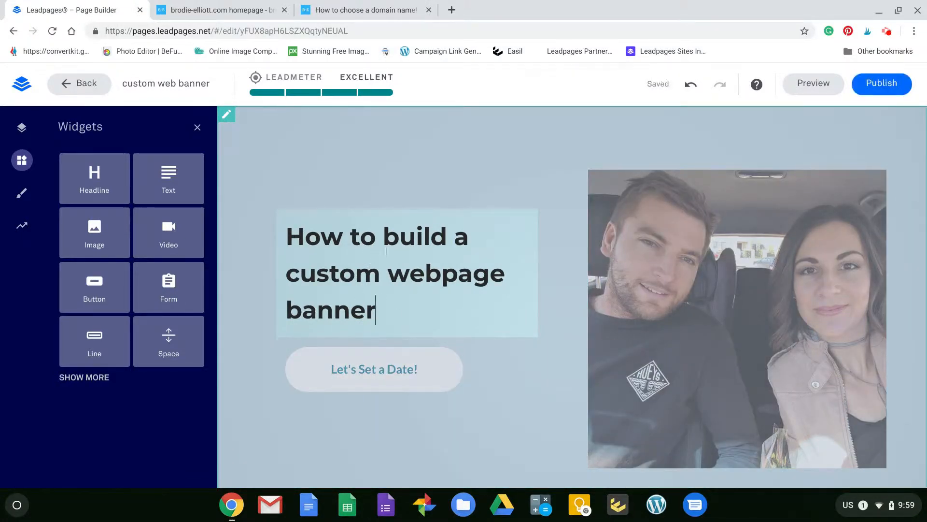
left_click(537, 413)
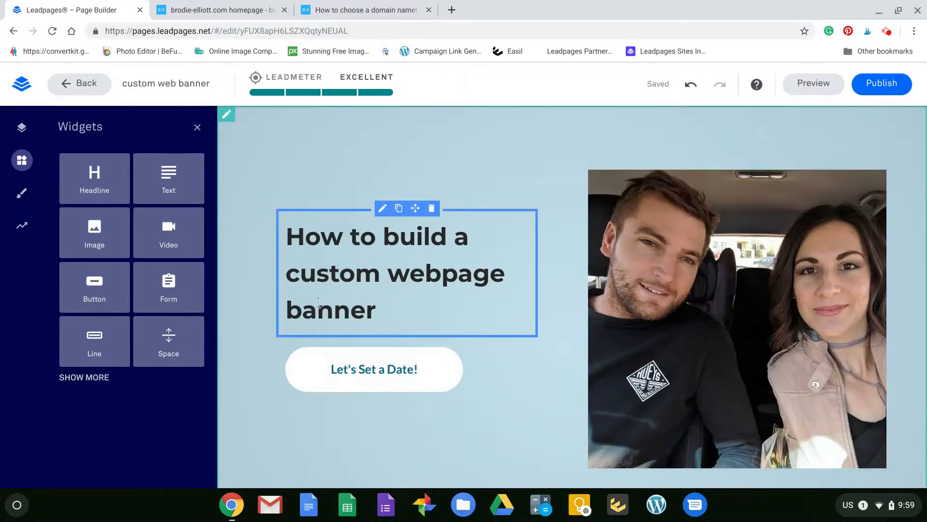
left_click(379, 209)
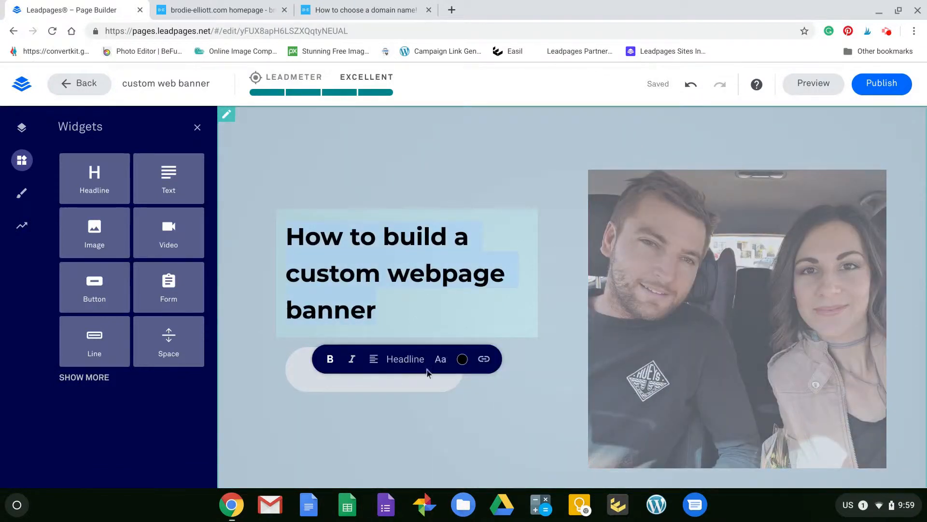
left_click(439, 365)
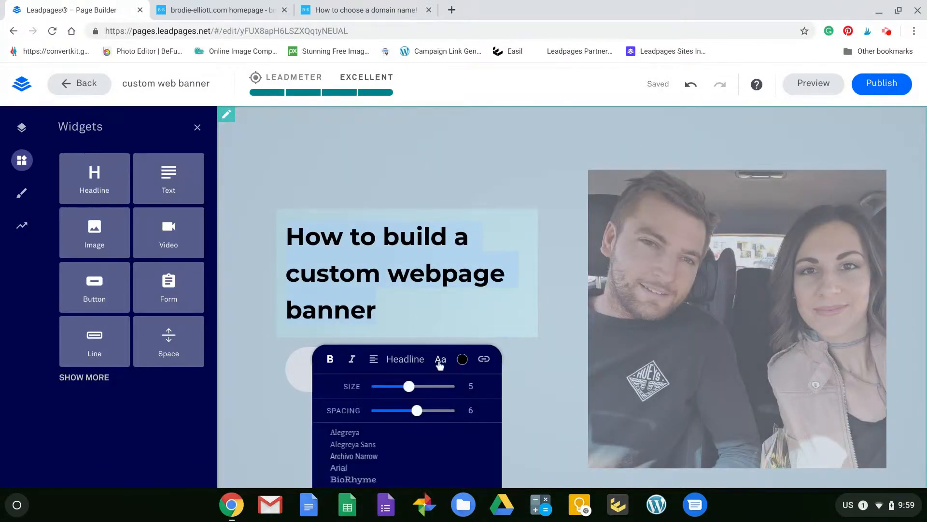
left_click(404, 393)
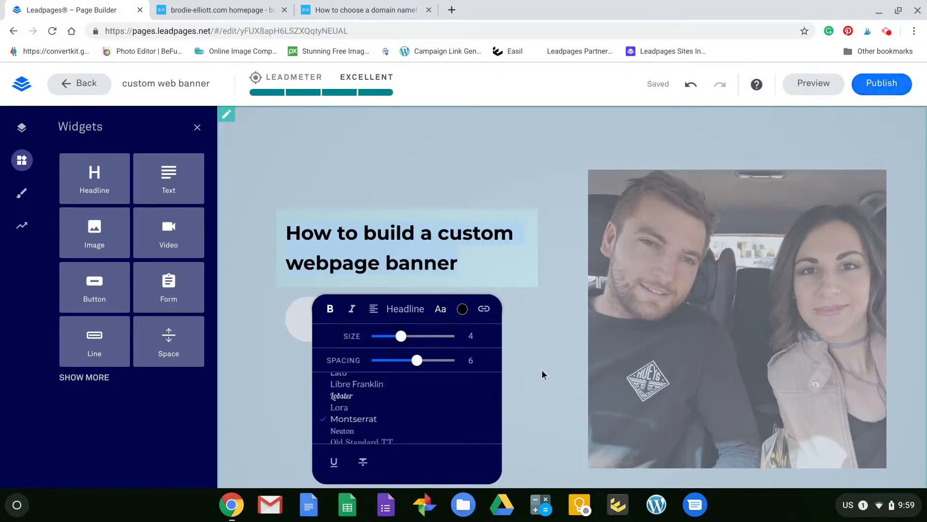
left_click(485, 388)
left_click(455, 260)
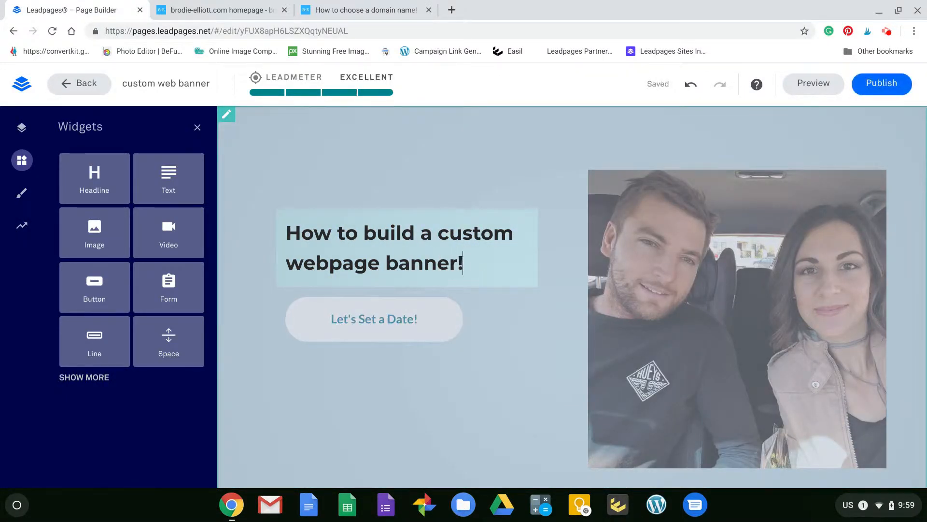
left_click(404, 318)
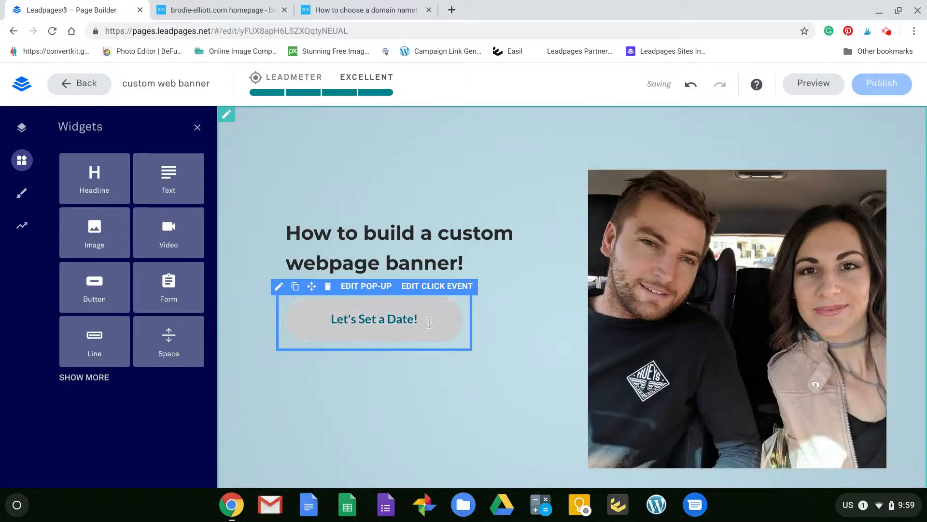
Replace the button's label below the headline with "Show me how".
left_click(425, 332)
key("BackSpace")
key("BackSpace")
key("BackSpace")
key("BackSpace")
key("BackSpace")
key("BackSpace")
key("BackSpace")
key("BackSpace")
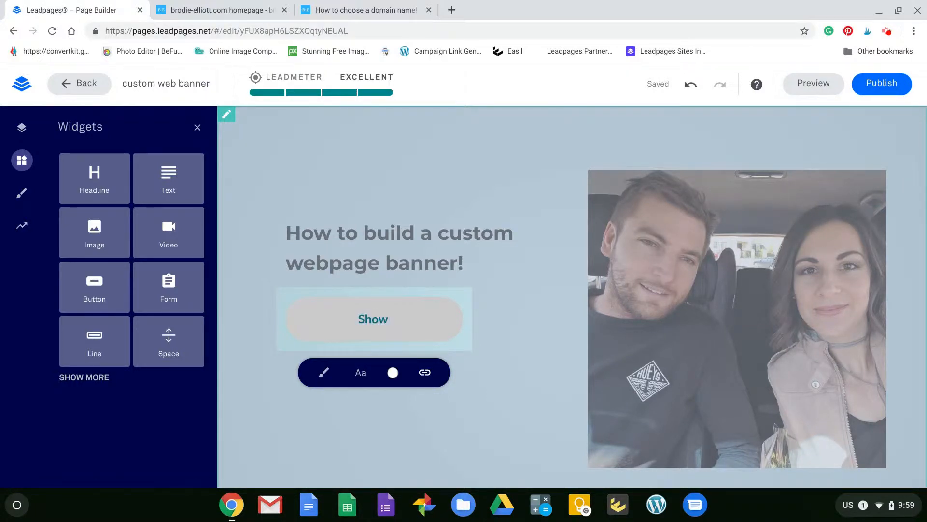
type("Show me how")
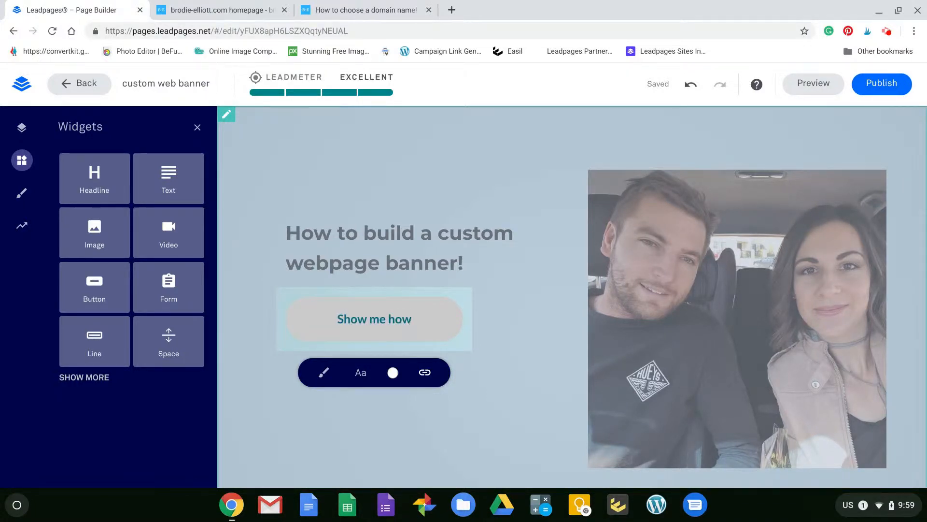
Add an exclamation mark to the end of the button's label and set the button's background color to near-black 0a0909.
type("!")
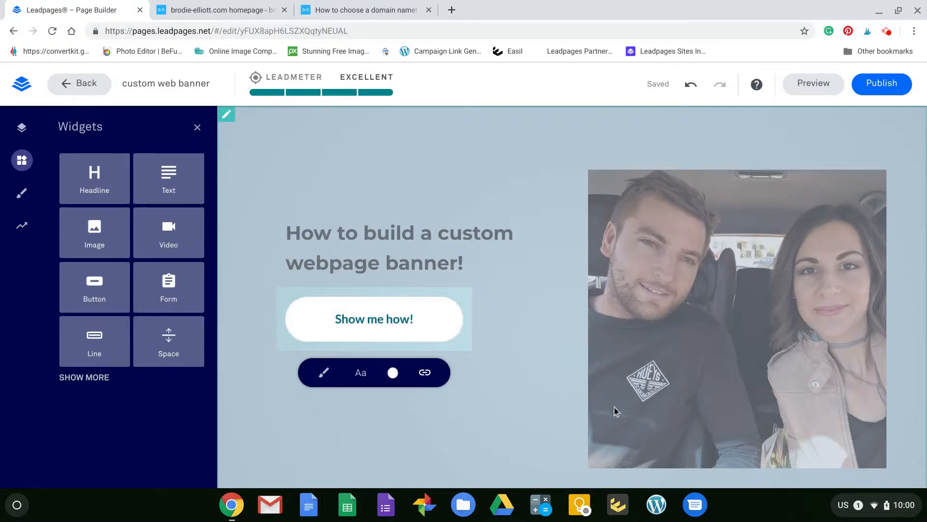
left_click(551, 423)
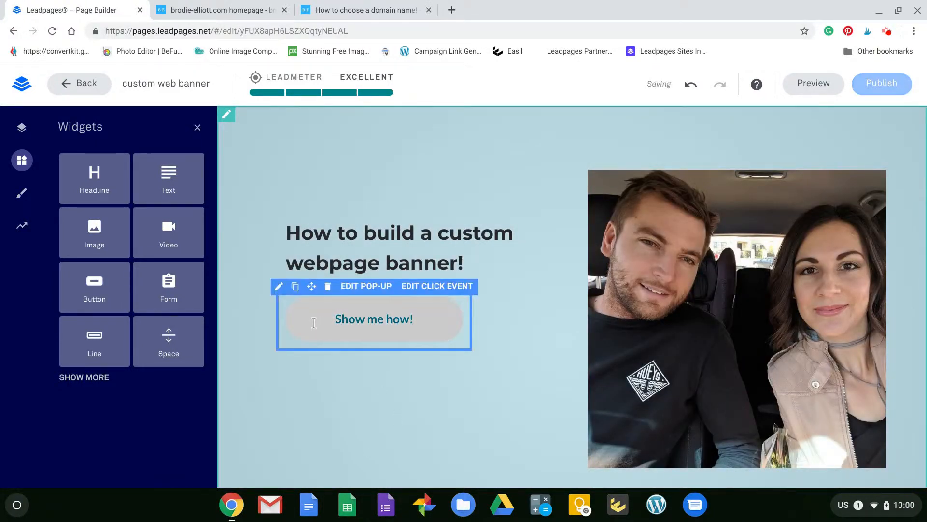
left_click(279, 287)
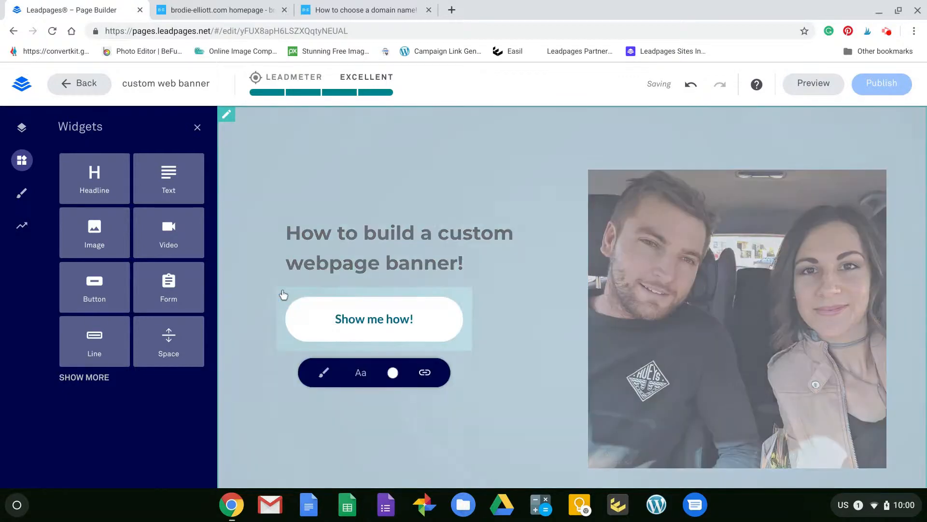
left_click(396, 375)
left_click(430, 354)
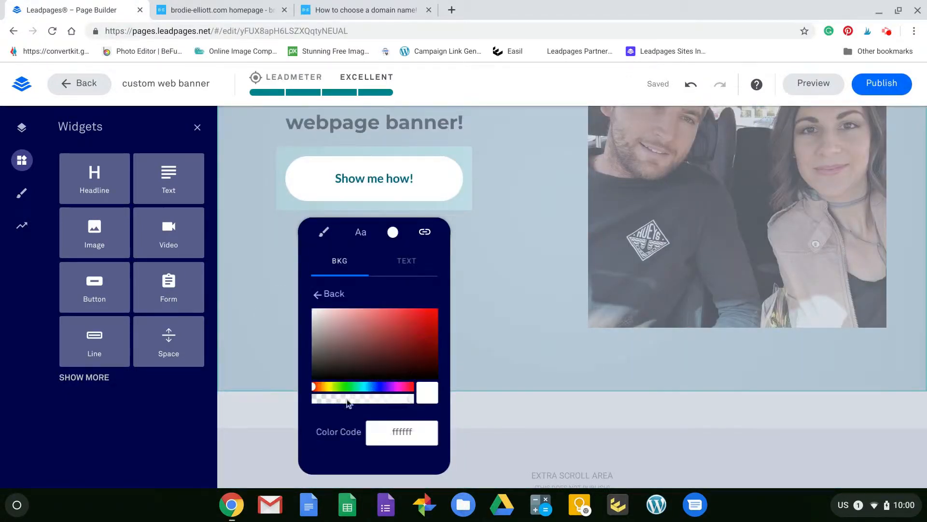
left_click(332, 376)
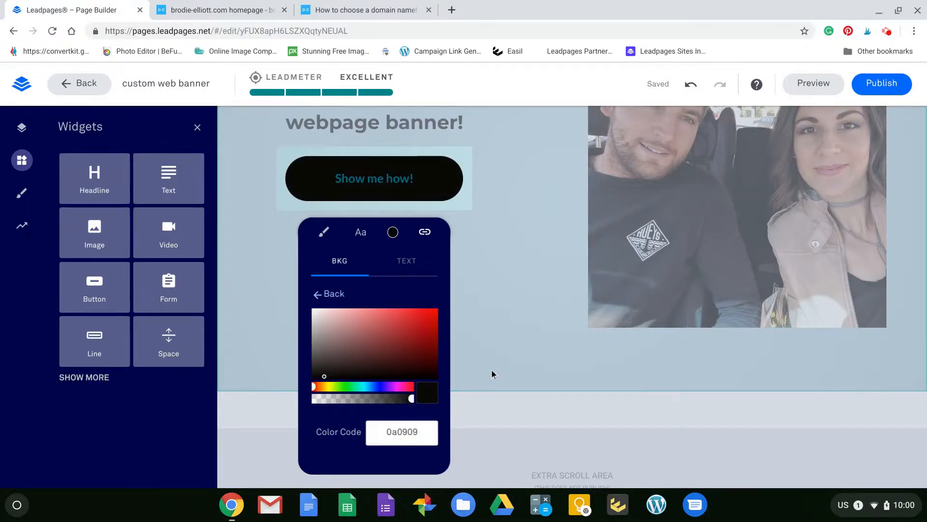
left_click(468, 283)
Set the button's text color to the near-white brand color, with the recent near-black color as its background.
left_click(369, 176)
left_click(369, 178)
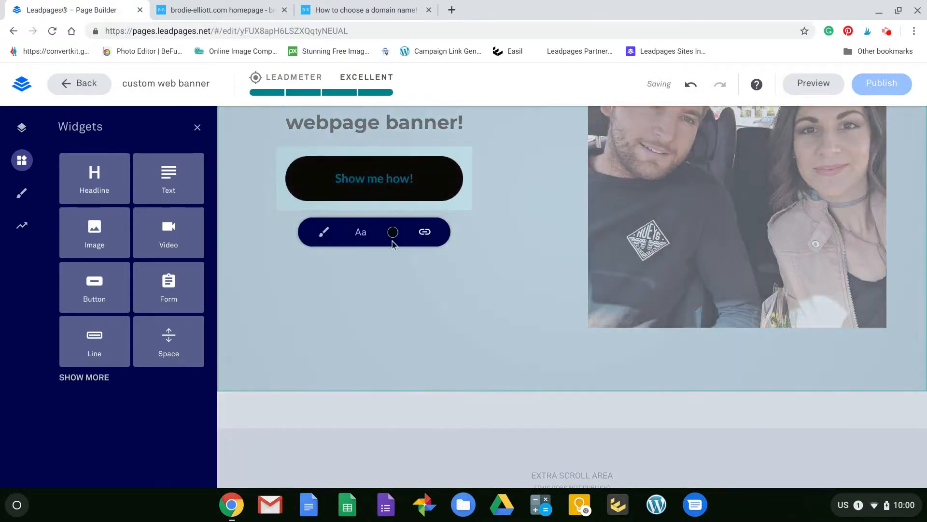
left_click(360, 234)
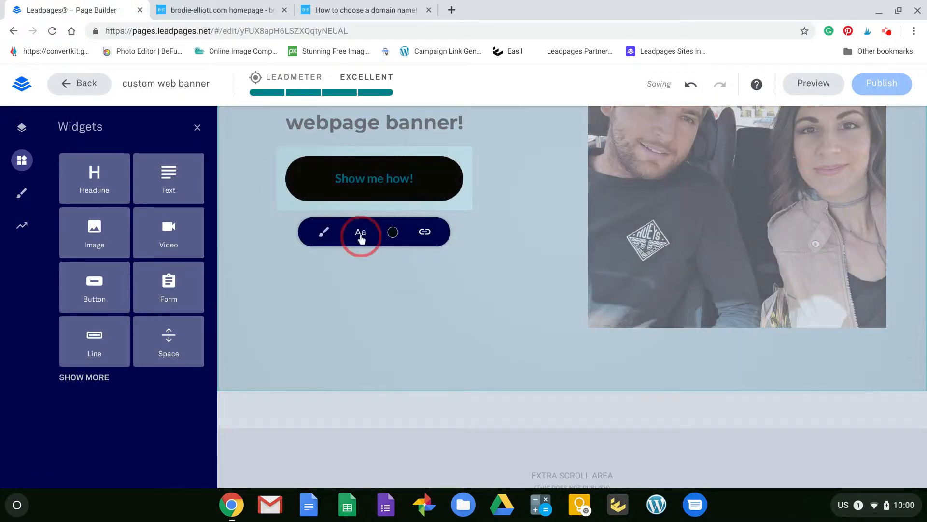
left_click(393, 233)
left_click(380, 322)
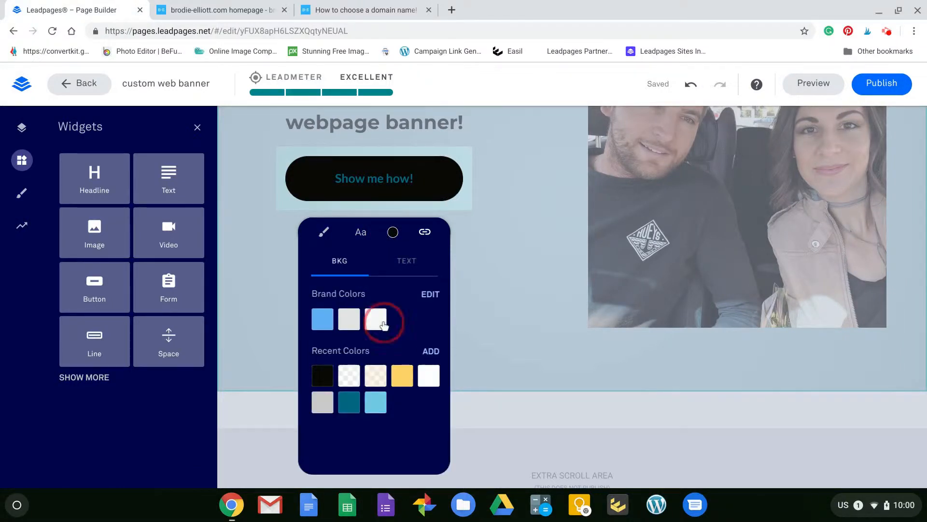
left_click(323, 375)
left_click(406, 261)
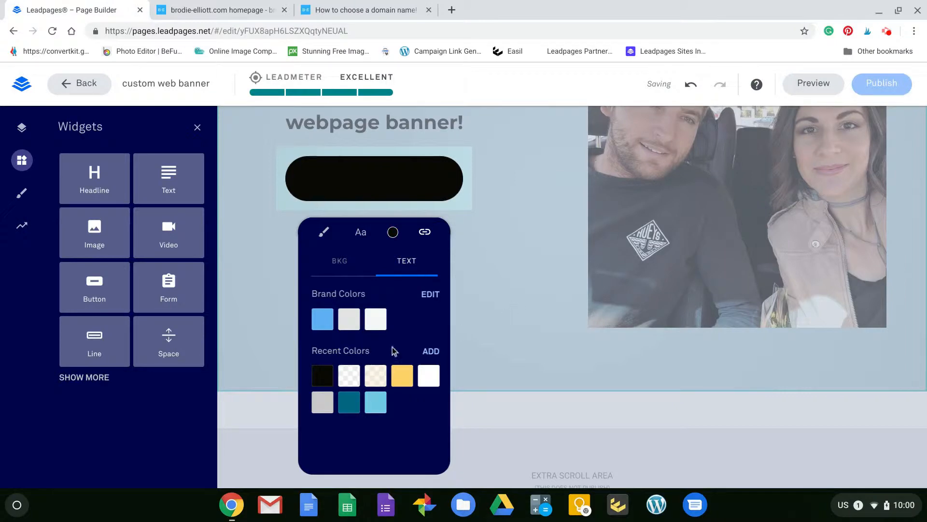
left_click(375, 319)
left_click(514, 283)
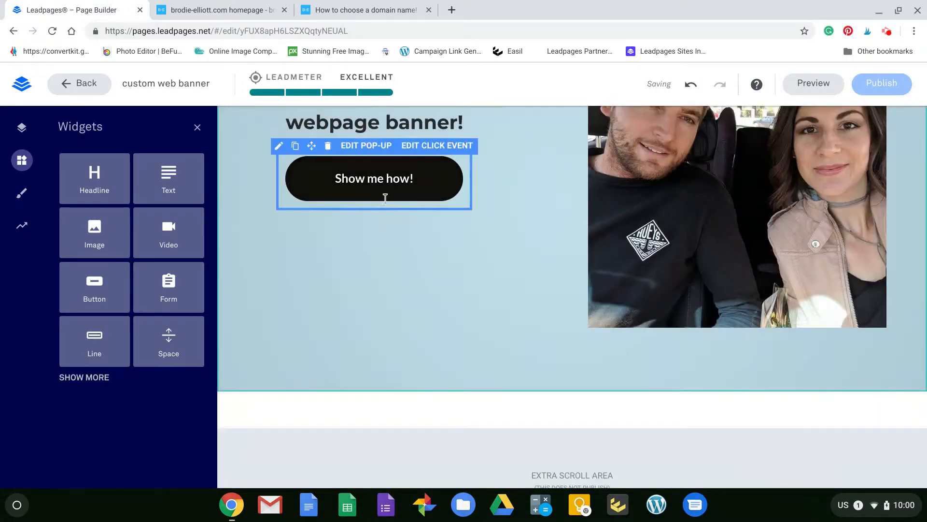
Change the button's shape to Rounded.
scroll(385, 198, "up", 2)
left_click(280, 228)
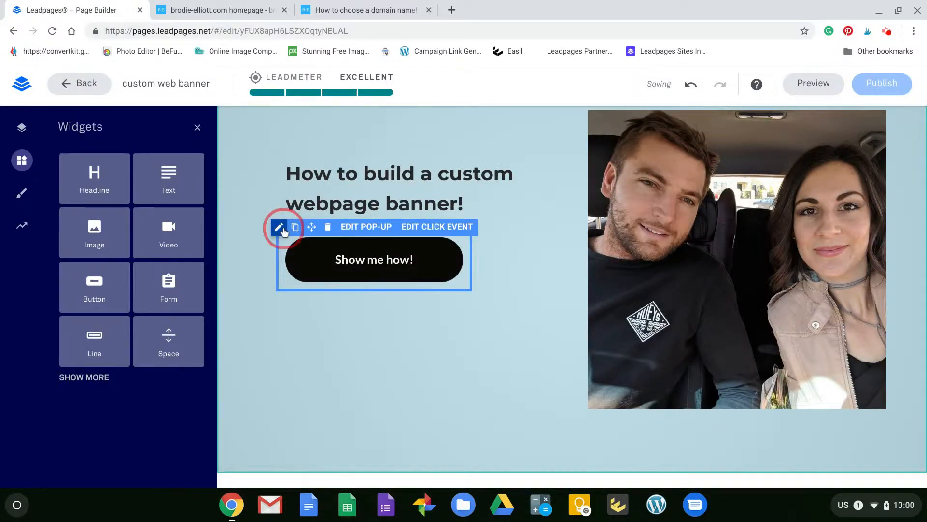
left_click(323, 313)
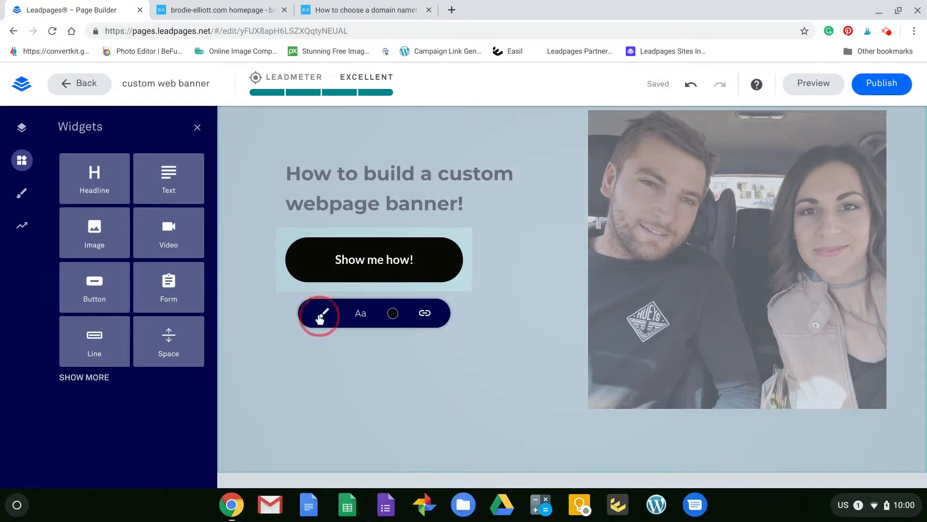
scroll(373, 367, "down", 1)
left_click(380, 380)
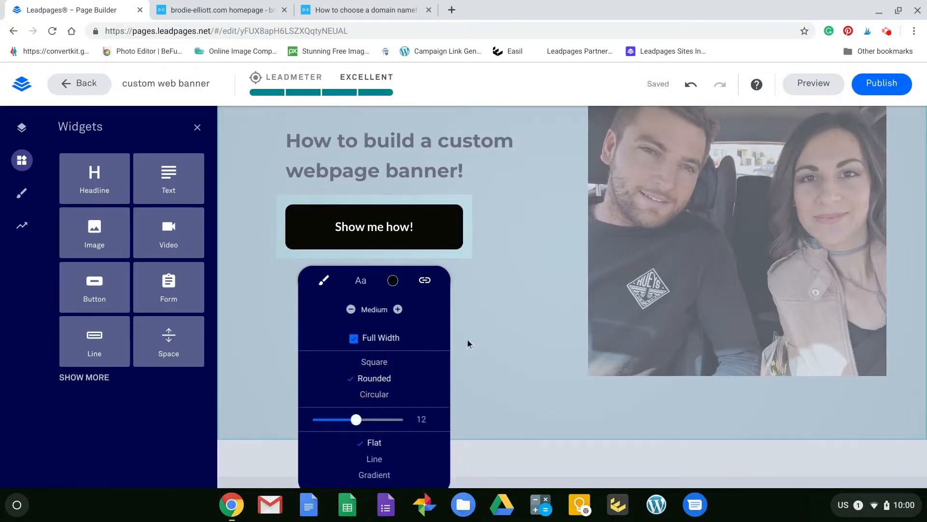
scroll(381, 392, "down", 1)
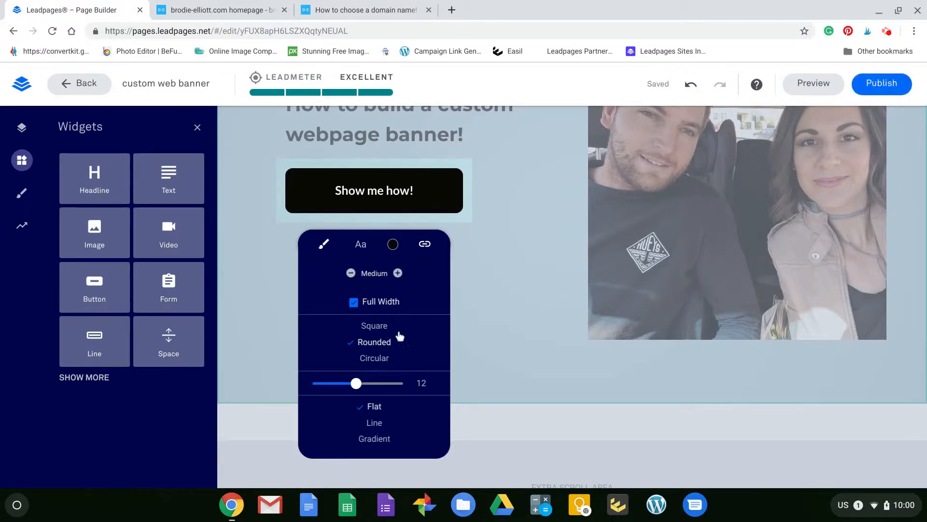
Increase the button's label text size to 9.
left_click(362, 244)
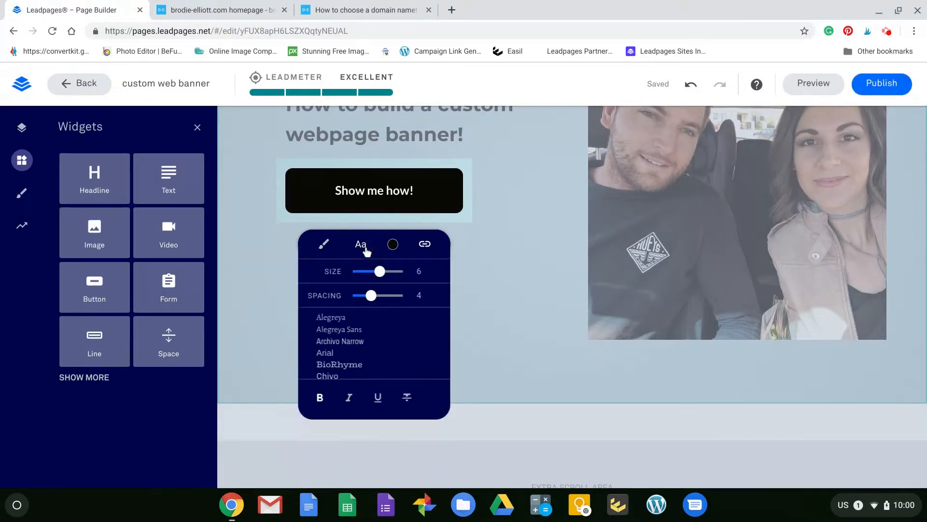
left_click_drag(381, 269, 395, 283)
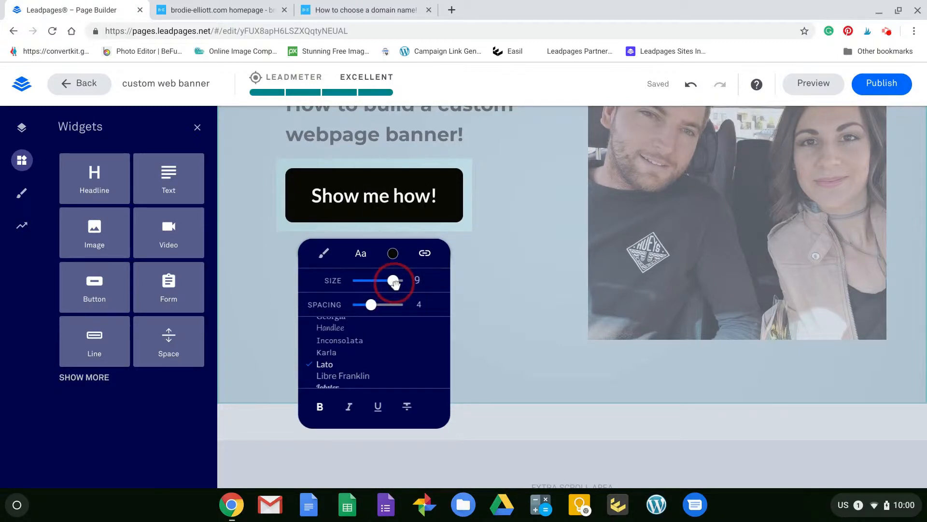
left_click(538, 274)
scroll(535, 268, "up", 2)
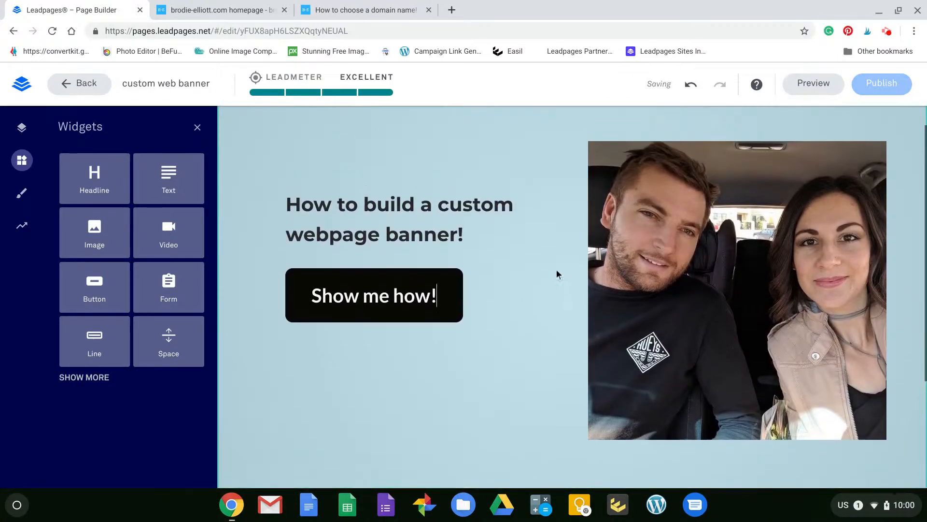
scroll(556, 270, "up", 1)
scroll(290, 463, "down", 1)
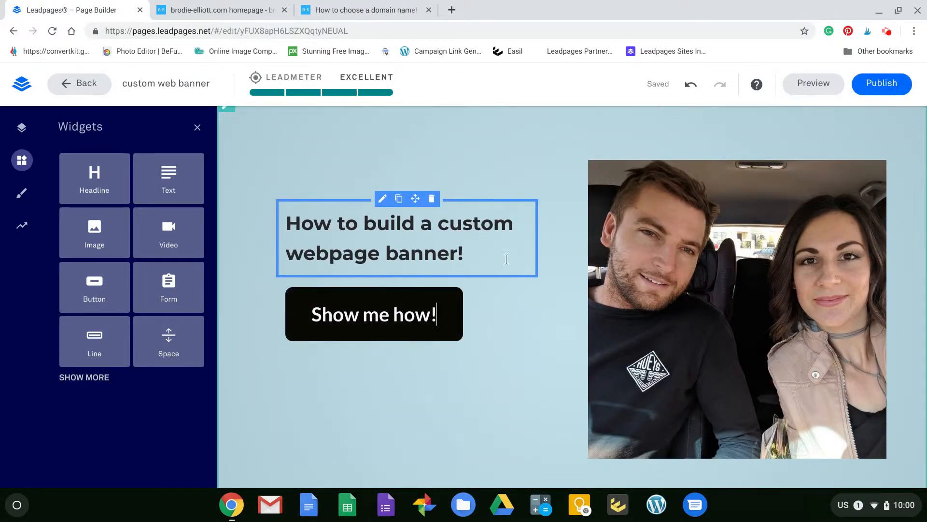
left_click(480, 256)
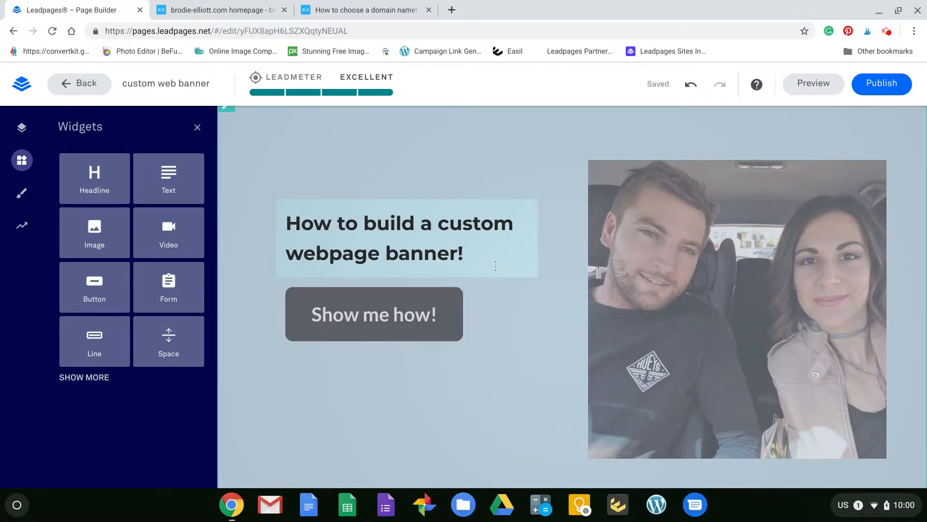
left_click(522, 341)
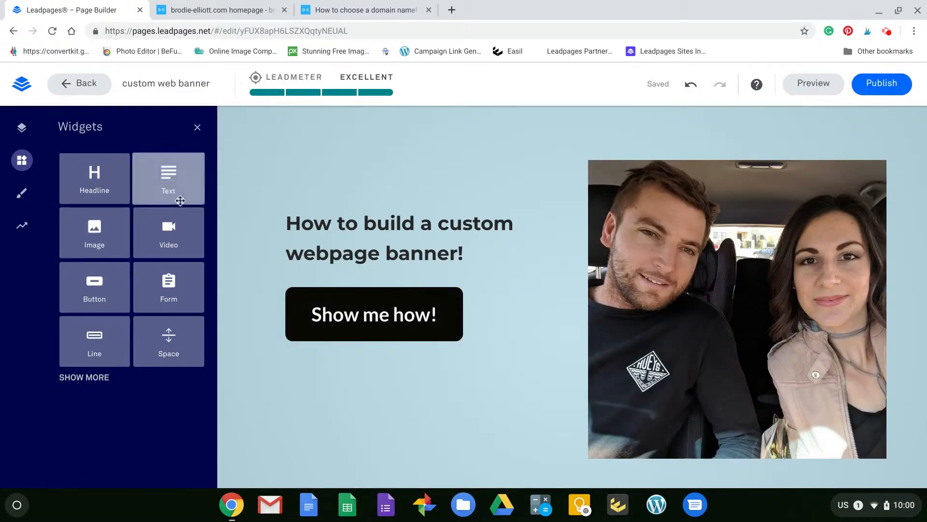
Add a text widget between the headline and the button reading "Plus get your free e-book on how to build an awesome website!".
left_click_drag(166, 175, 390, 280)
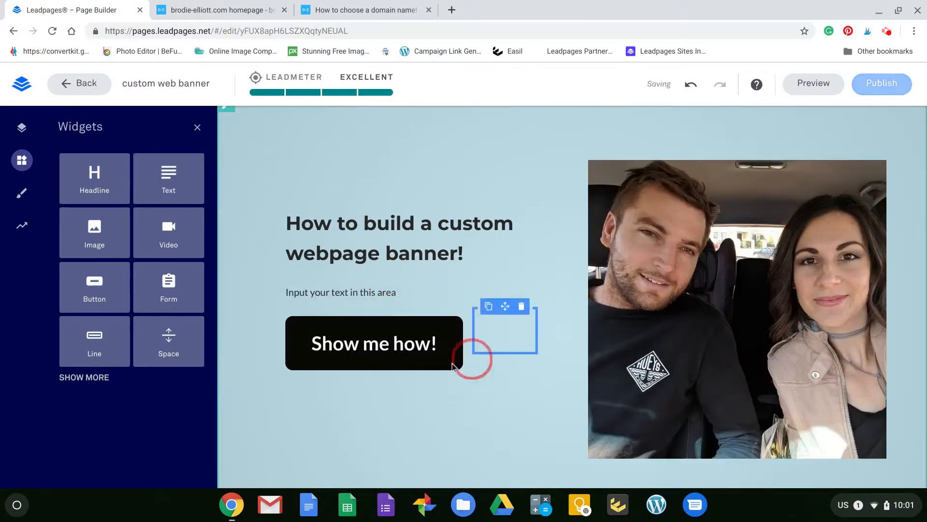
left_click(418, 302)
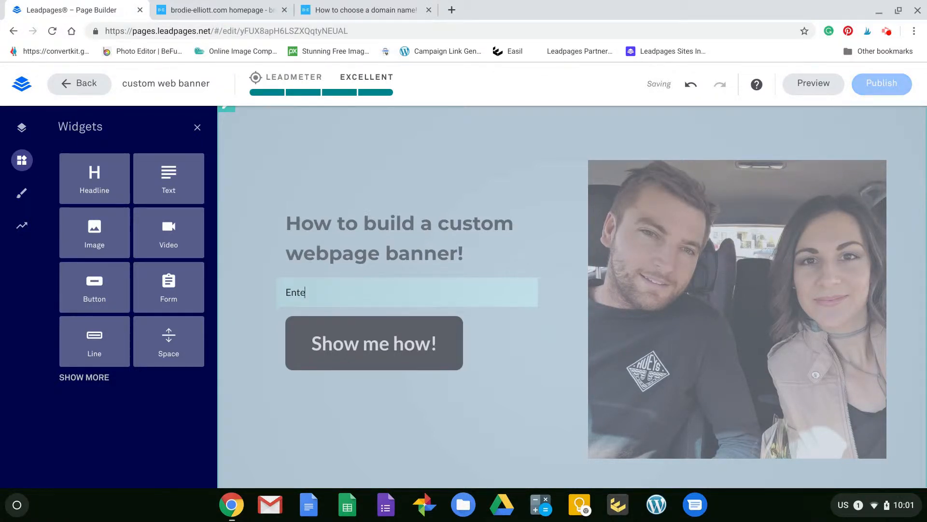
key("BackSpace")
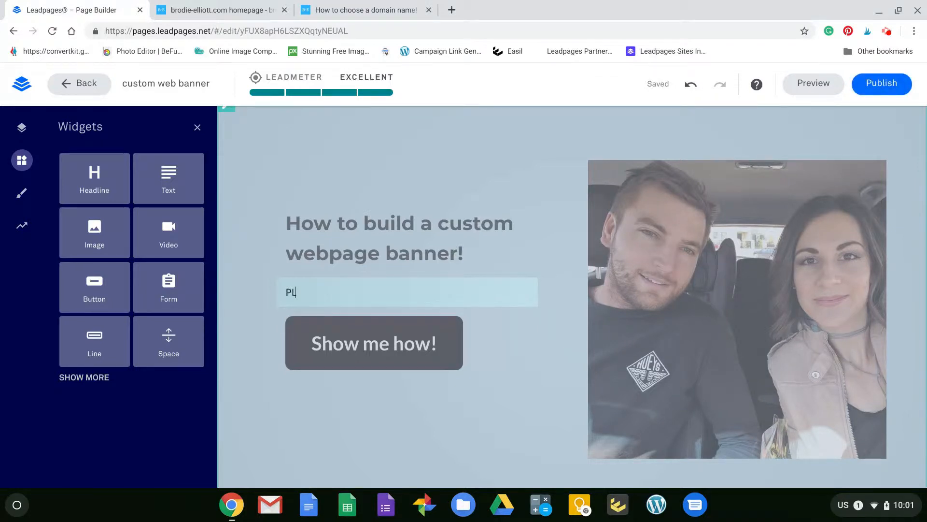
key("BackSpace")
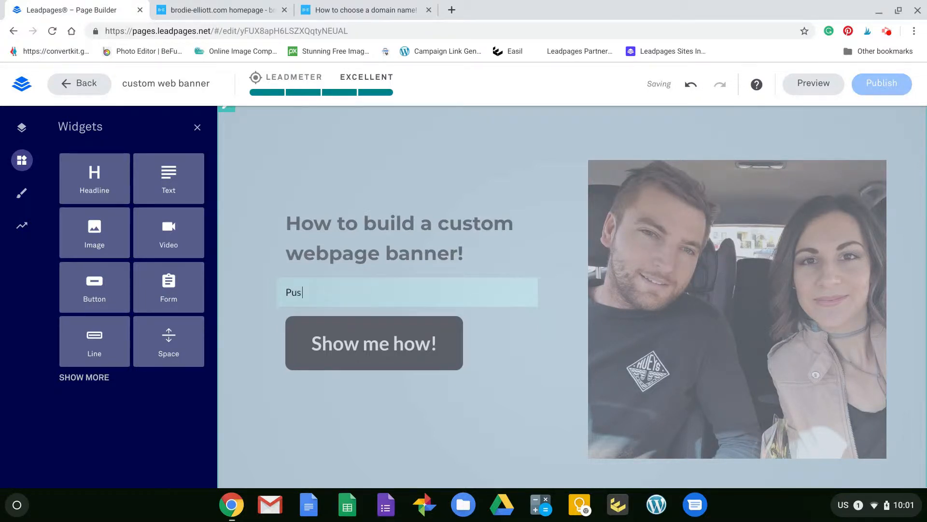
type("lu")
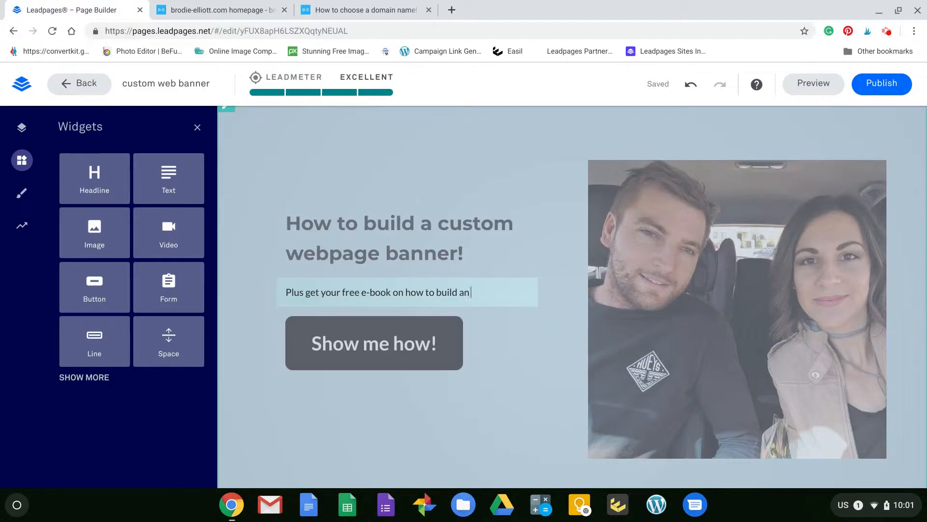
type("web")
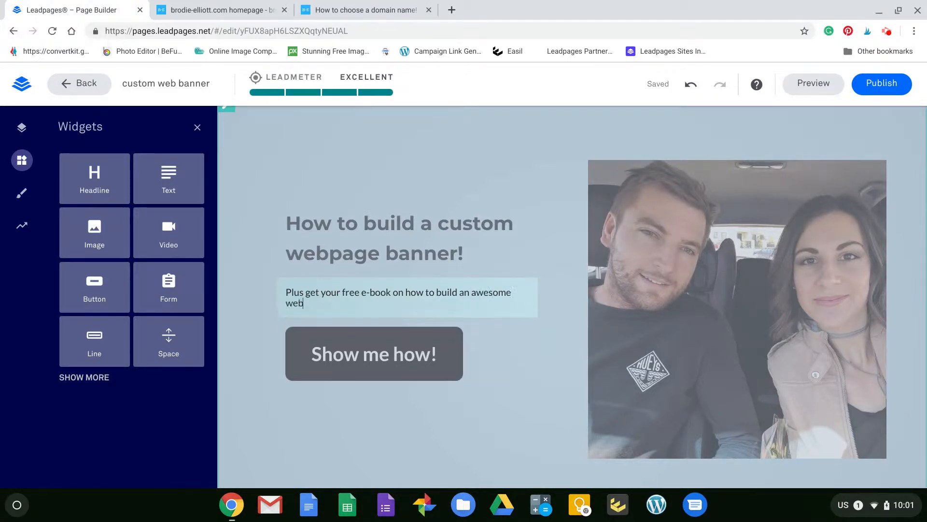
type("site!")
left_click(530, 384)
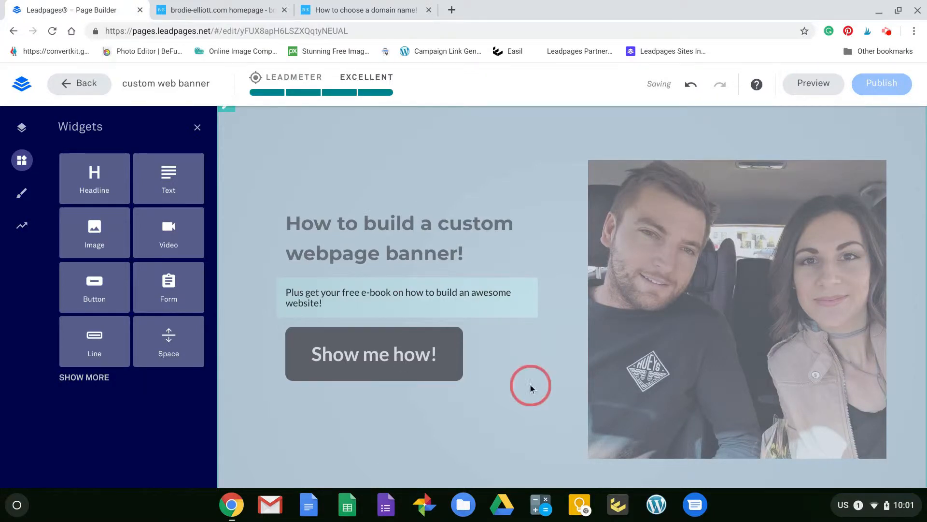
Open the pop-up attached to the "Show me how!" button for editing.
left_click_drag(397, 353, 402, 354)
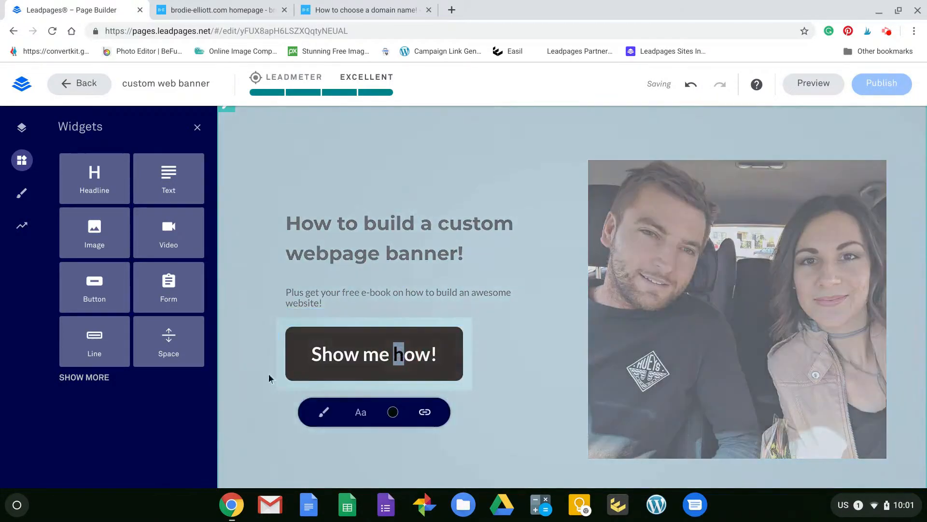
left_click(493, 386)
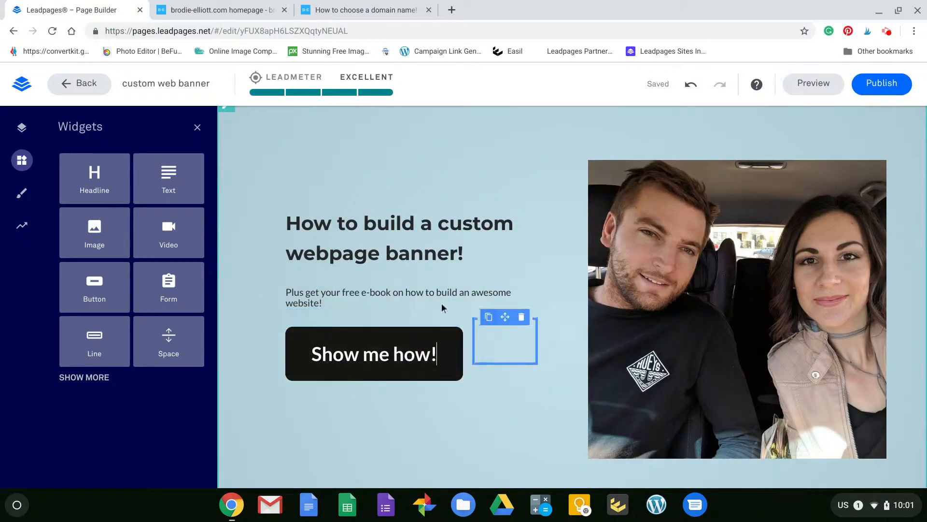
left_click(374, 318)
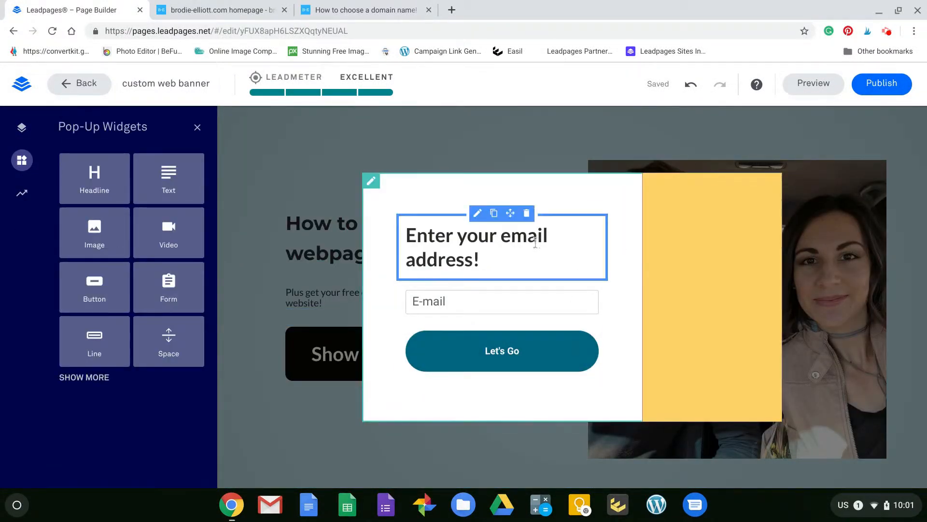
Give Section 1 of the pop-up the light blue image header background.png from the uploaded images as its background.
left_click(407, 197)
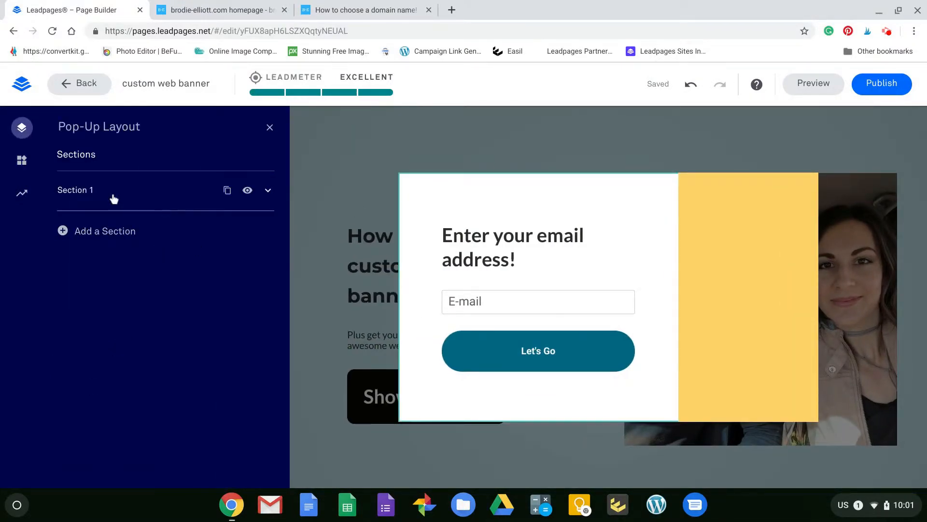
left_click(69, 195)
left_click(119, 218)
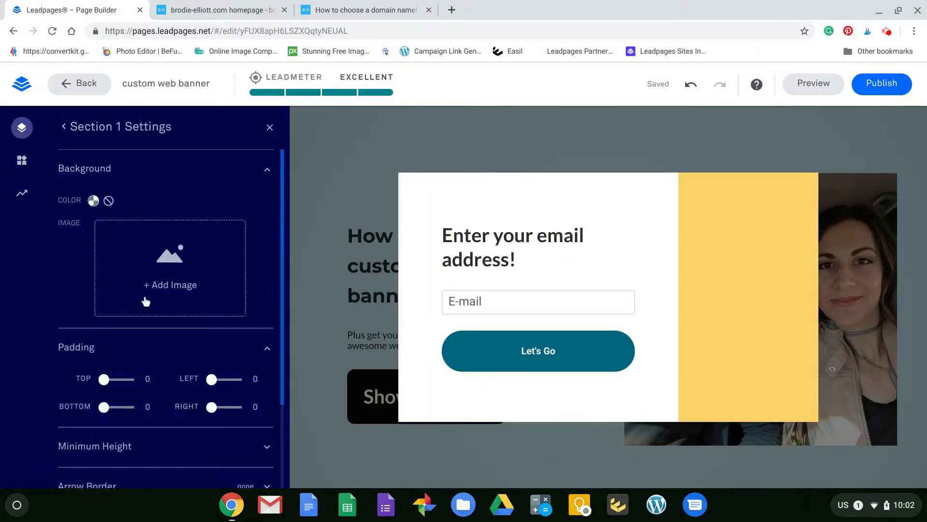
left_click(146, 301)
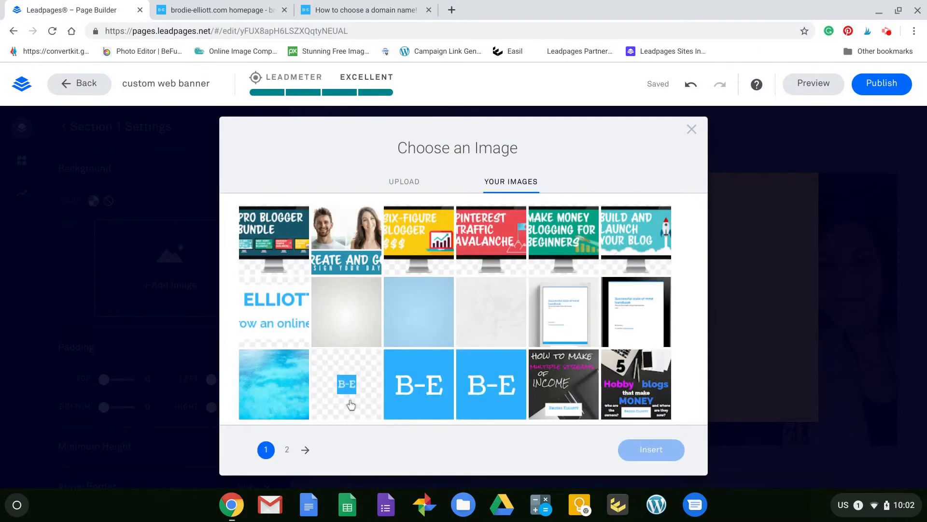
left_click(415, 320)
left_click(648, 450)
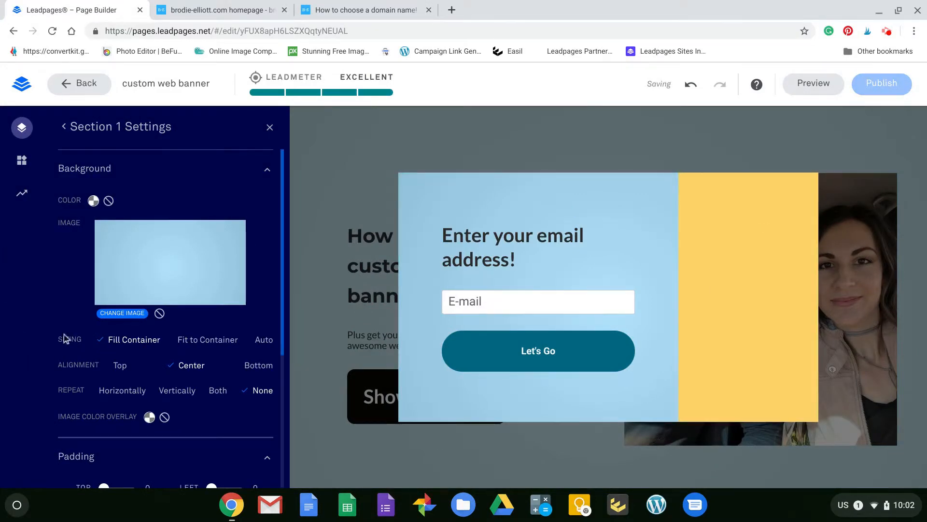
left_click(266, 172)
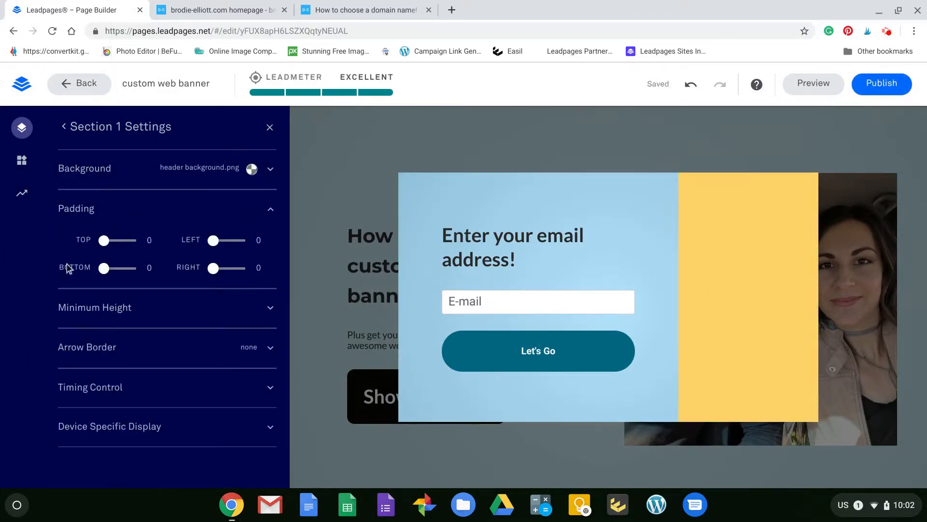
Delete the yellow Column 2 from Row 1 of the pop-up layout.
left_click(63, 126)
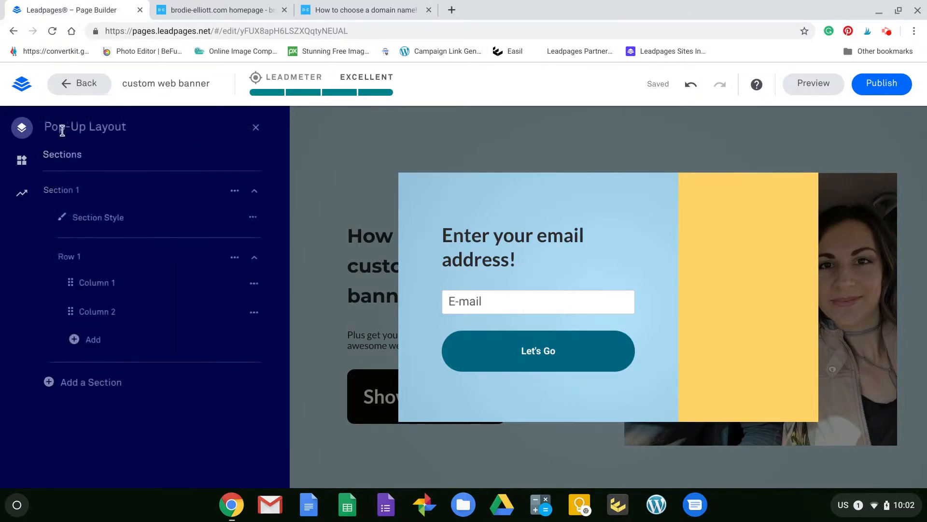
left_click(106, 314)
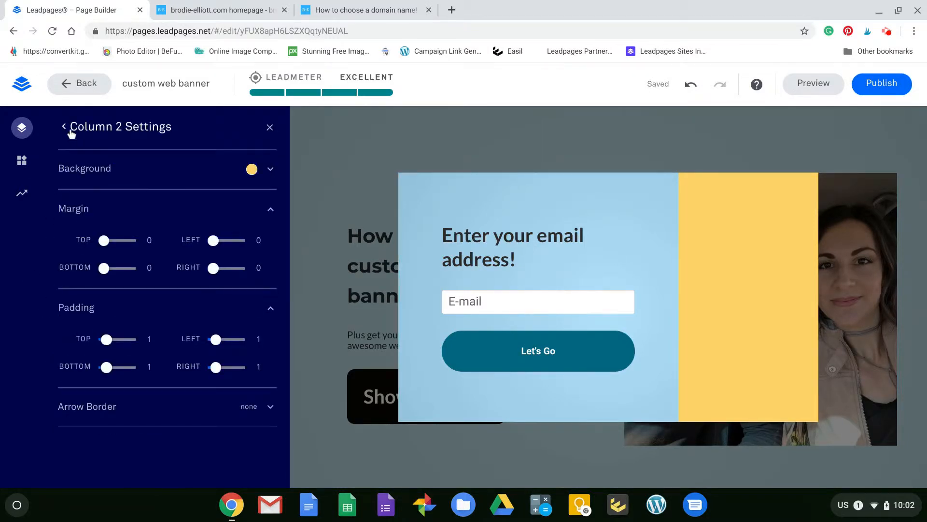
left_click(66, 128)
left_click(111, 314)
left_click(64, 127)
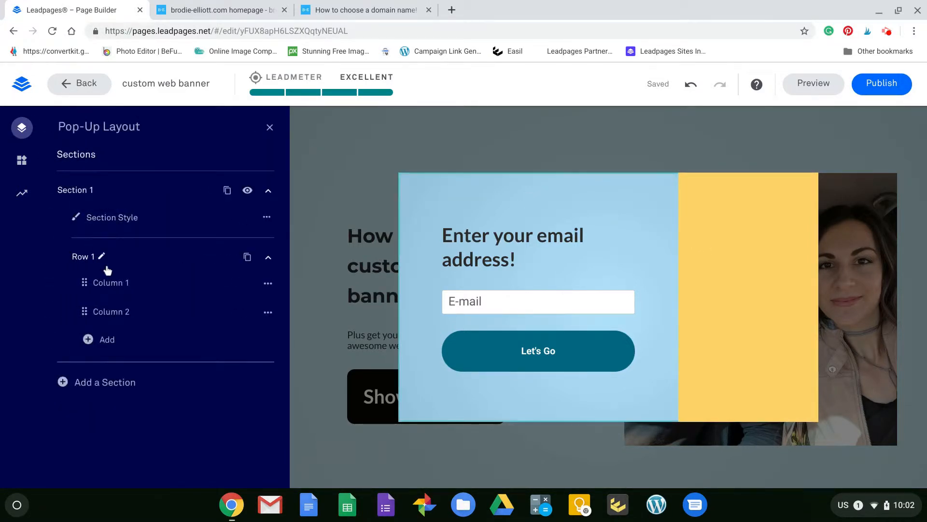
left_click(102, 289)
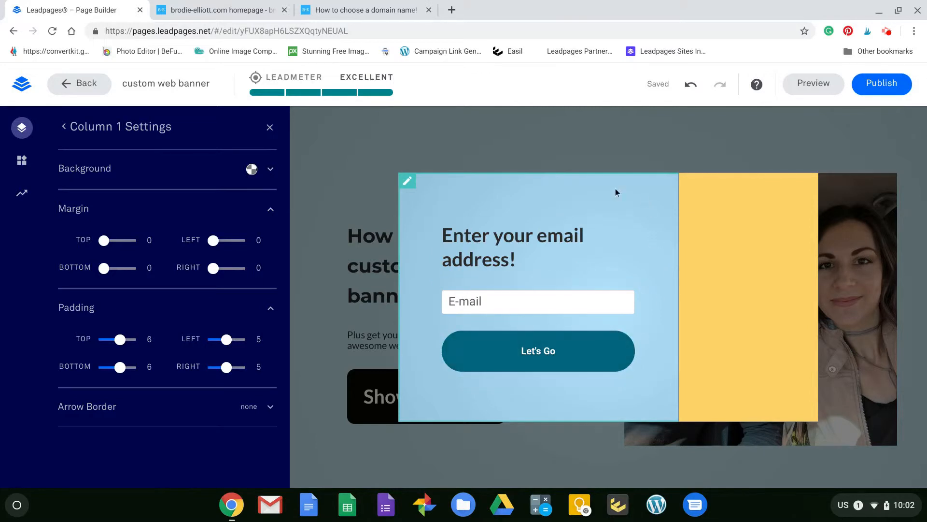
left_click(63, 131)
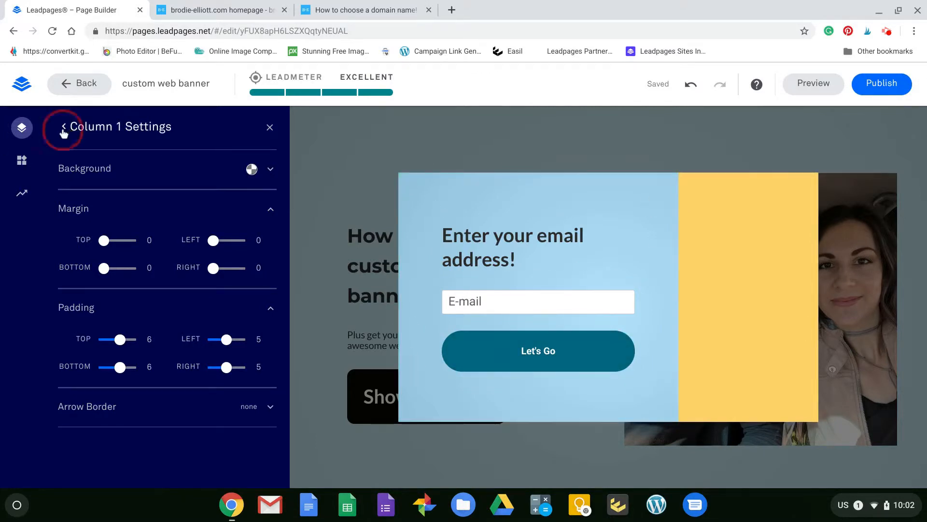
left_click(232, 311)
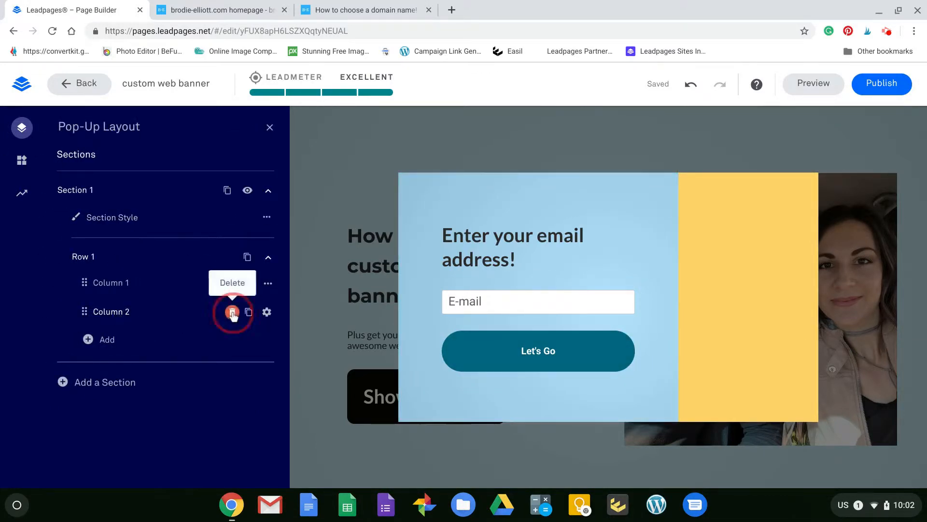
left_click(187, 317)
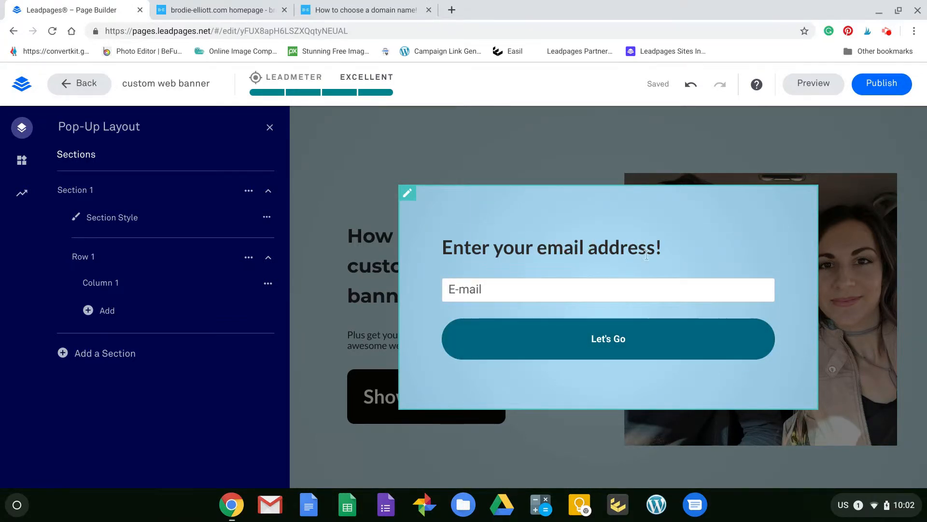
Change the font of the pop-up headline "Enter your email address!" to Montserrat.
left_click(646, 255)
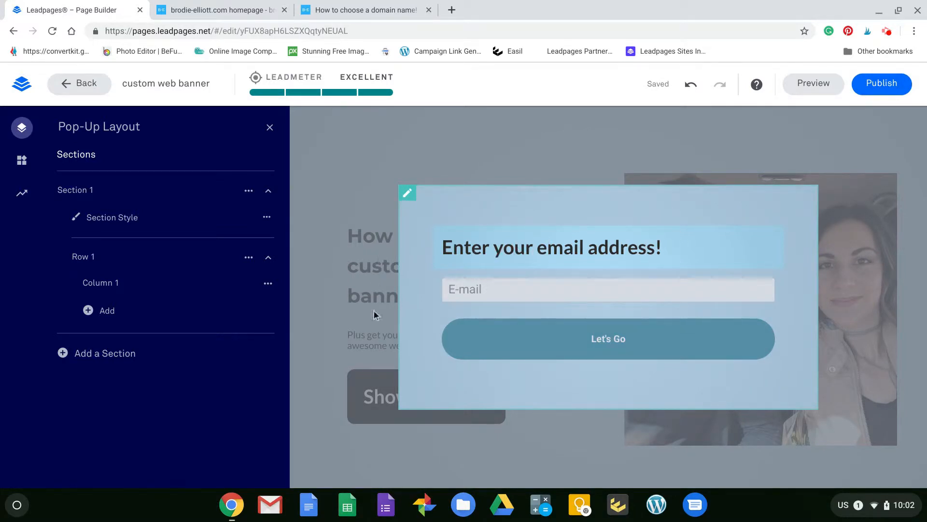
left_click(652, 252)
left_click(424, 300)
left_click(577, 223)
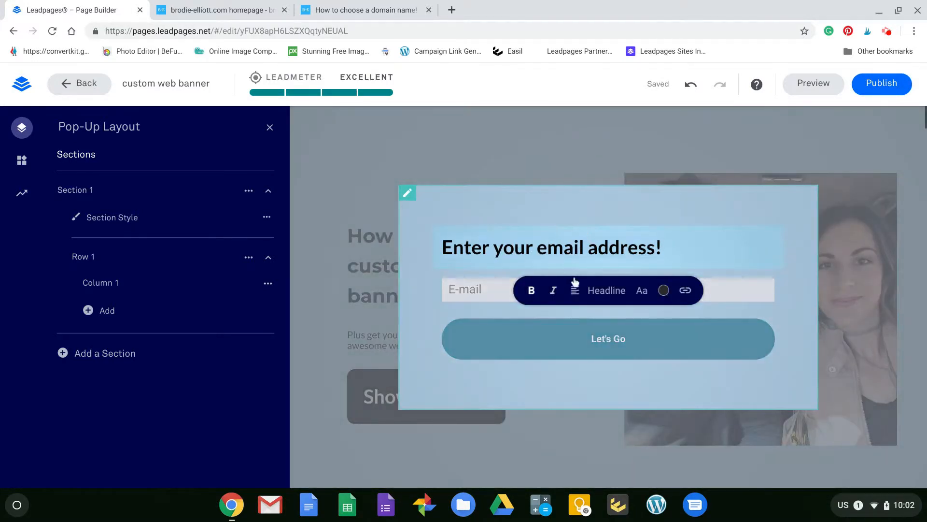
left_click(642, 292)
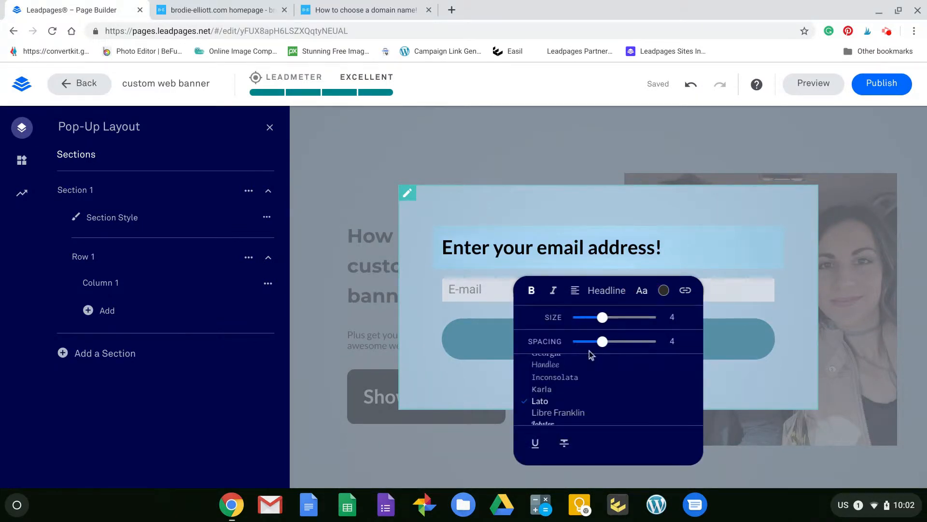
scroll(565, 398, "down", 5)
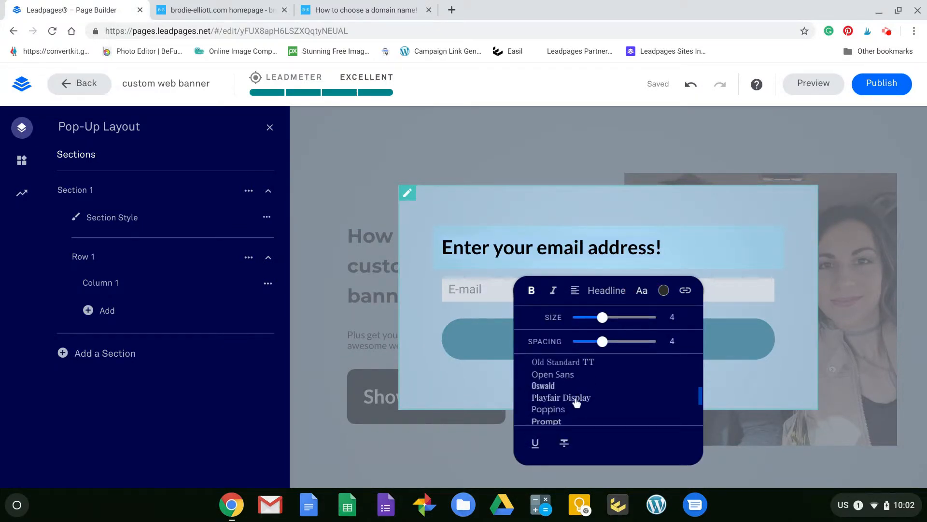
scroll(577, 404, "down", 3)
scroll(573, 401, "up", 3)
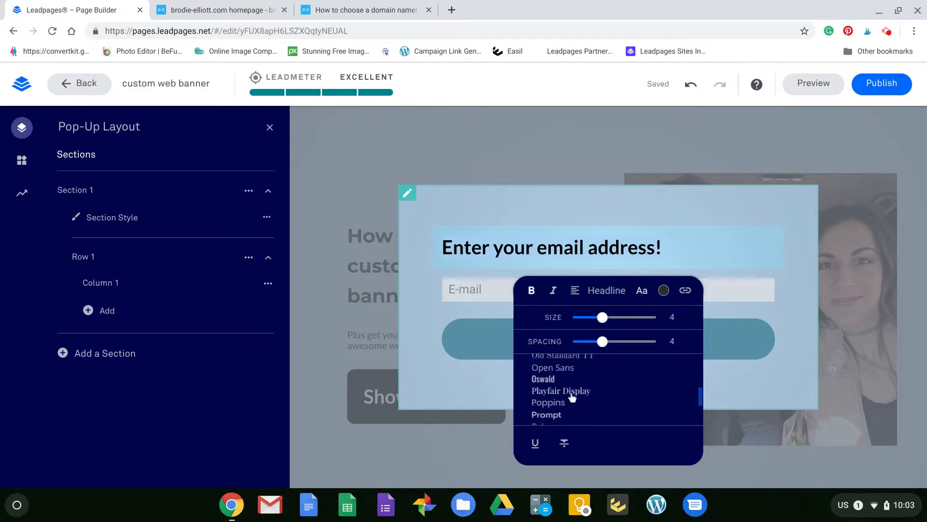
scroll(575, 399, "up", 2)
left_click(555, 398)
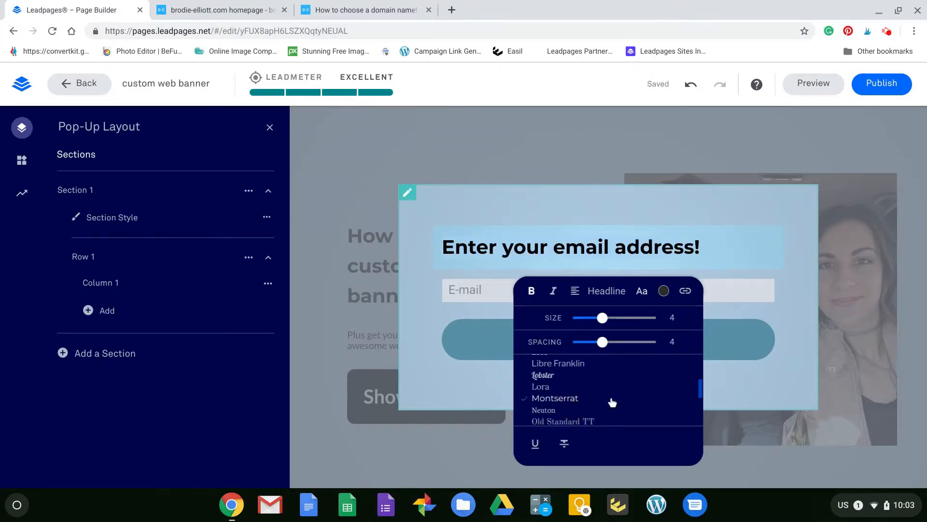
left_click(792, 290)
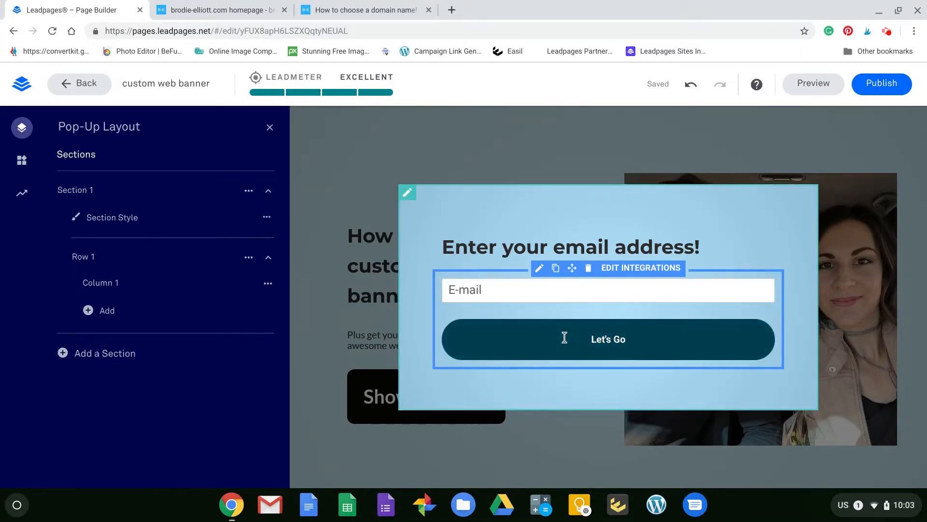
Set the label color of the pop-up form's E-mail field to black.
left_click(539, 268)
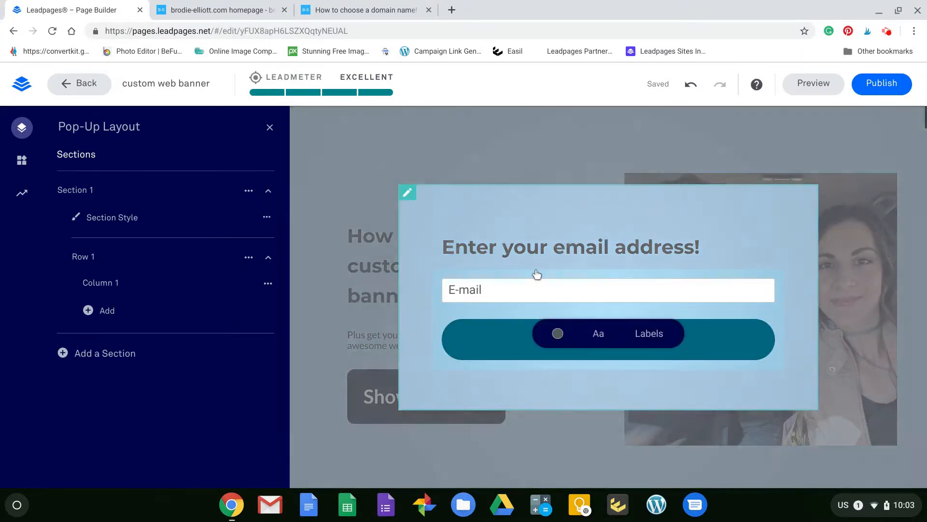
left_click(557, 334)
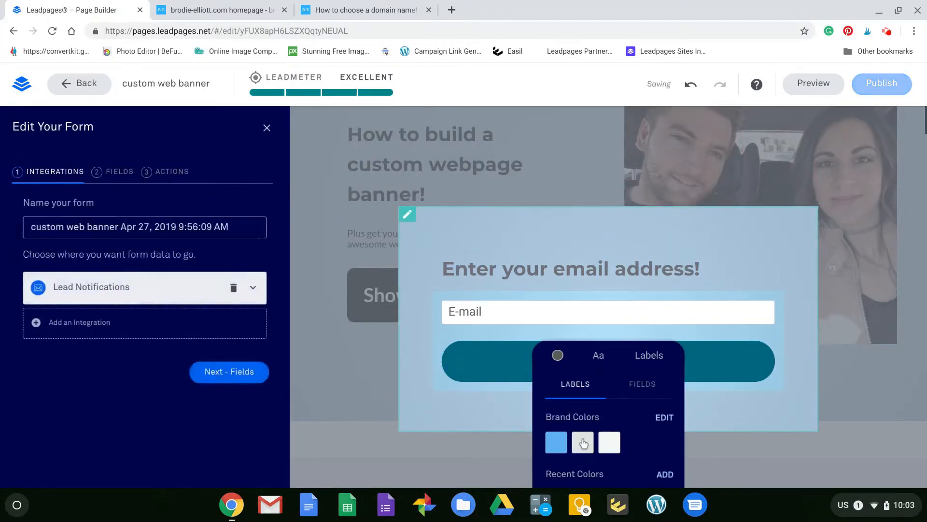
left_click(585, 448)
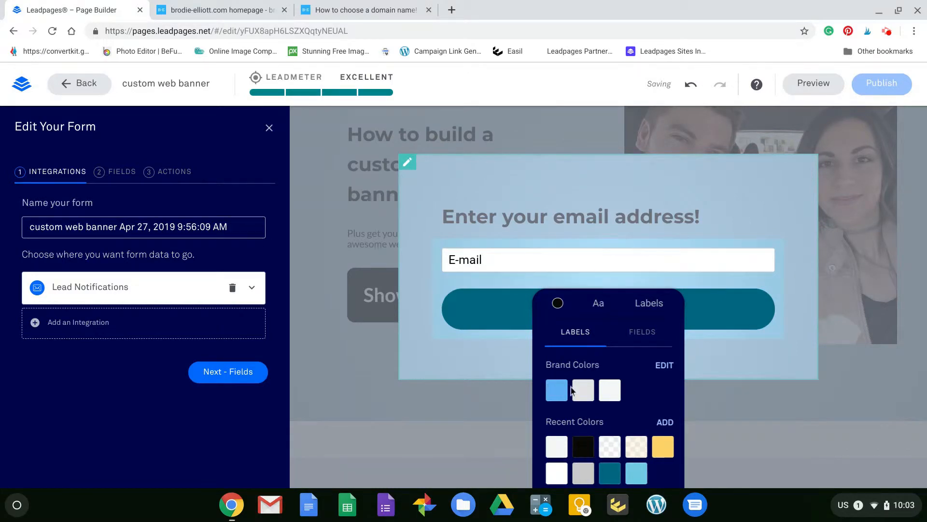
left_click(752, 359)
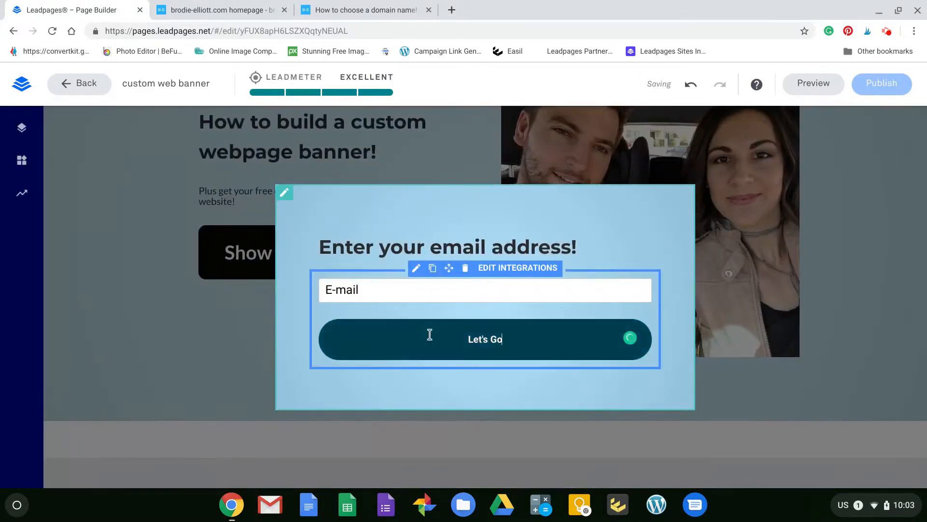
Set the background color of the pop-up's "Let's Go" button to black.
left_click(509, 352)
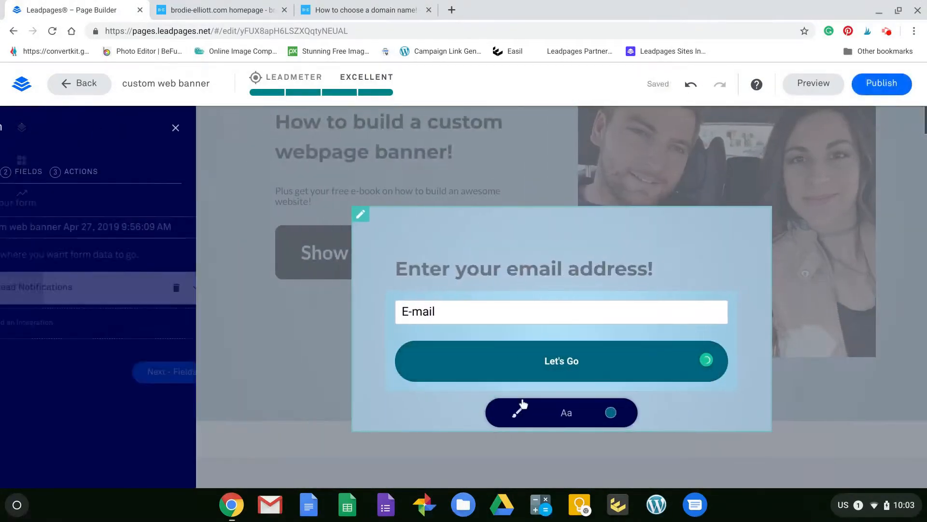
left_click(665, 417)
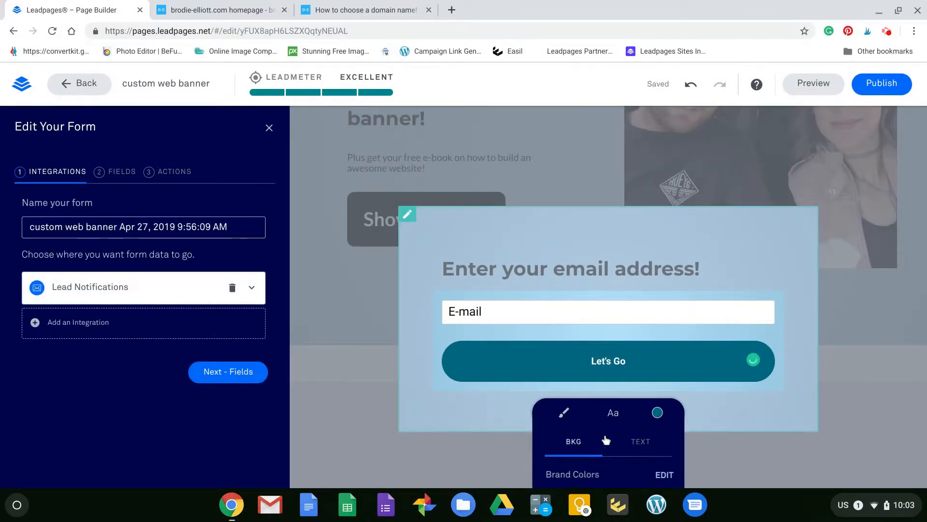
scroll(601, 414, "down", 1)
scroll(593, 437, "down", 2)
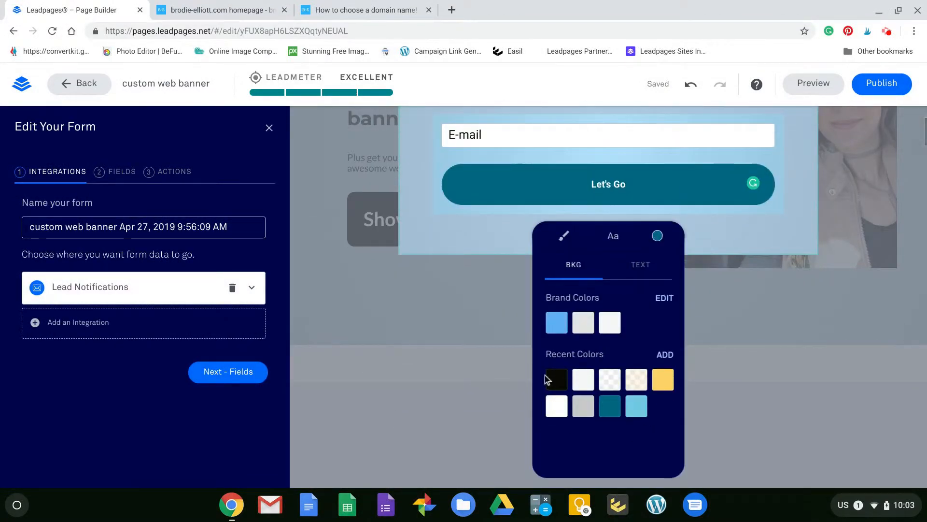
left_click(549, 379)
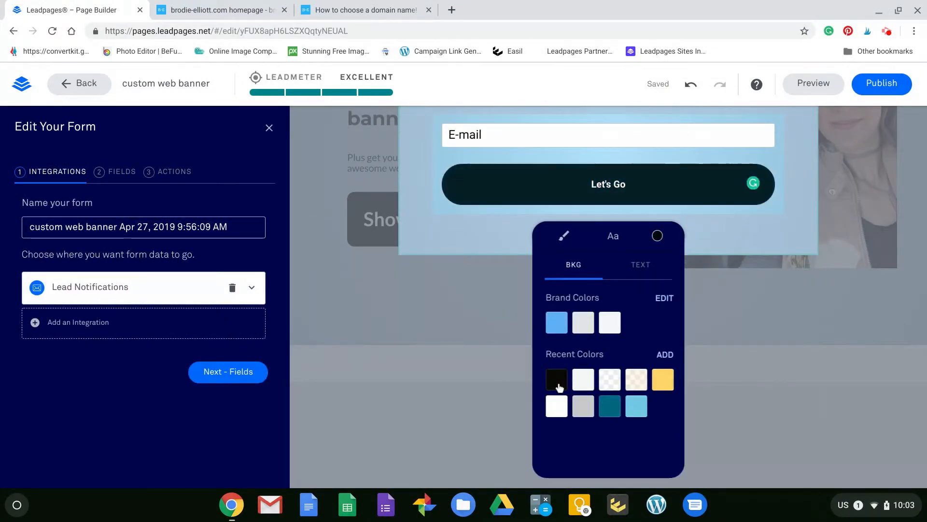
Increase the text size of the pop-up button's label to 7.
left_click(641, 267)
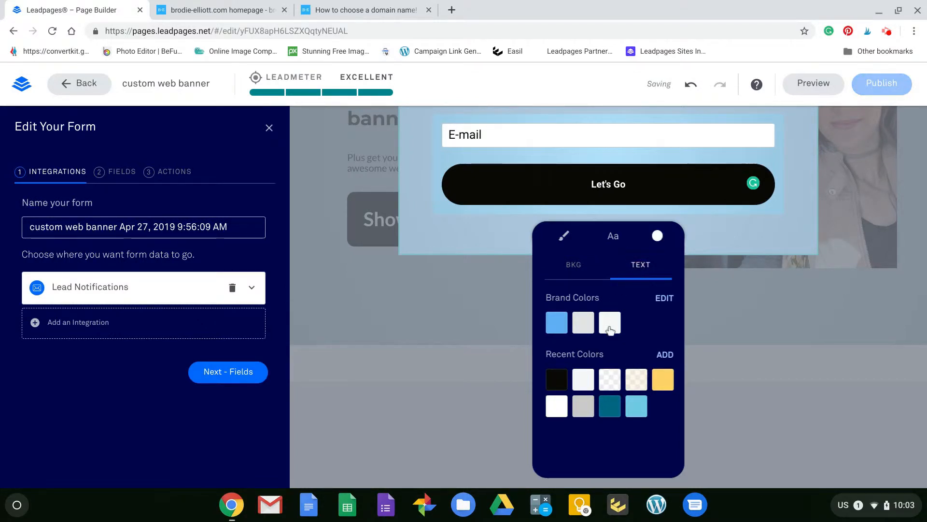
left_click(633, 265)
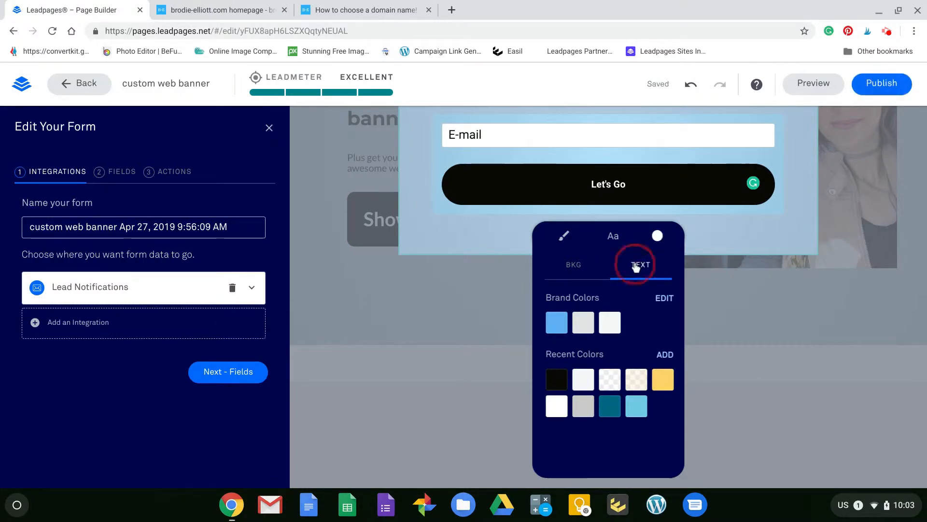
left_click(613, 236)
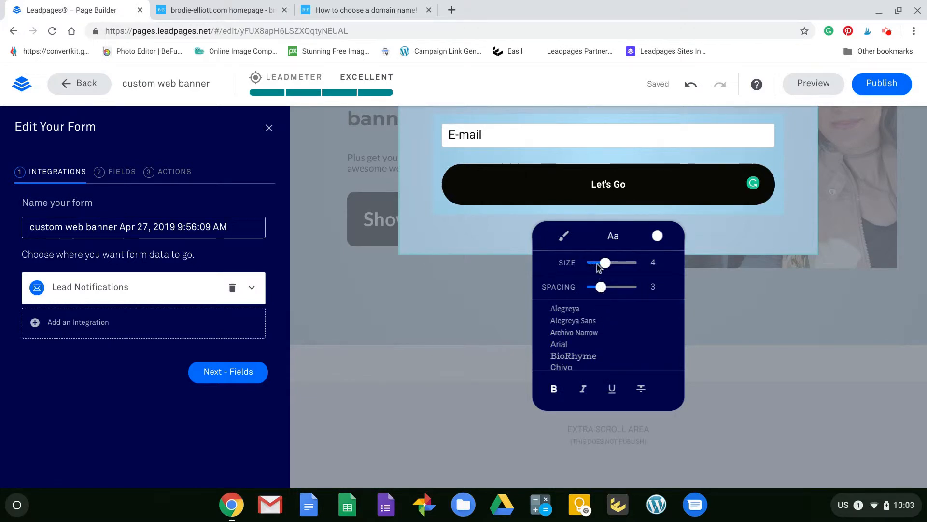
left_click(611, 265)
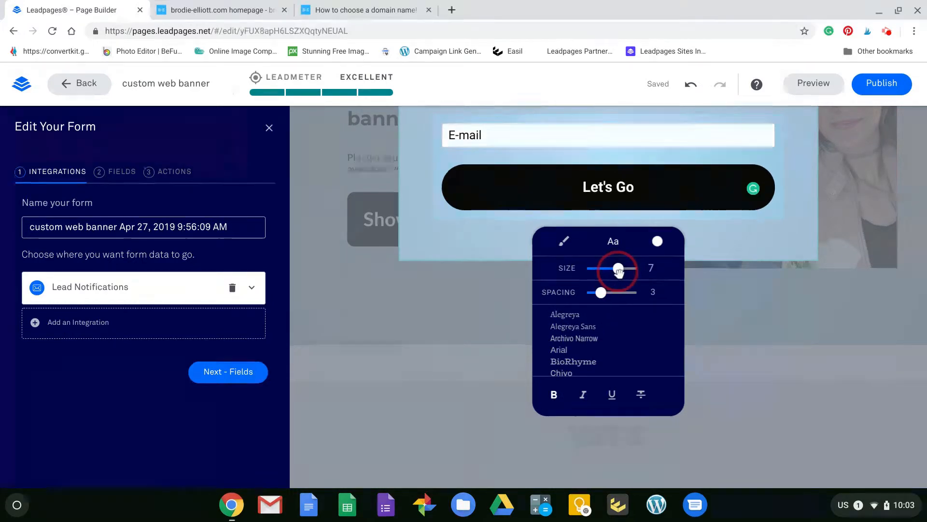
Replace the pop-up button's label with "Get started now!".
left_click(646, 195)
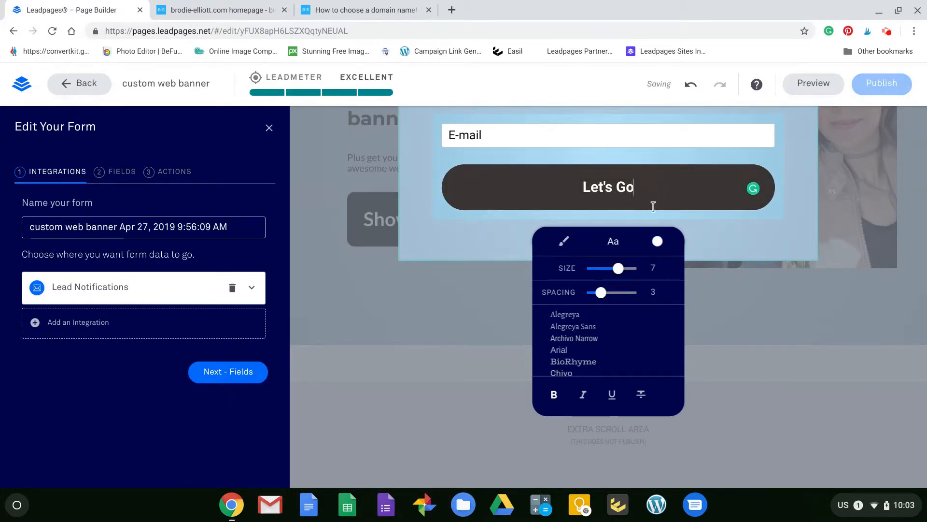
scroll(652, 203, "up", 3)
left_click(651, 315)
key("BackSpace")
key("BackSpace")
key("BackSpace")
key("BackSpace")
key("BackSpace")
key("BackSpace")
key("BackSpace")
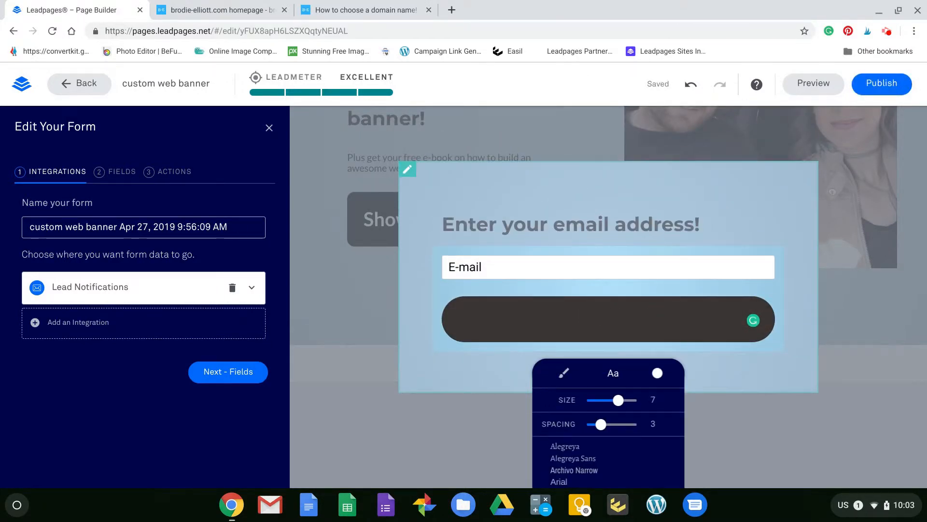
type("Get sta")
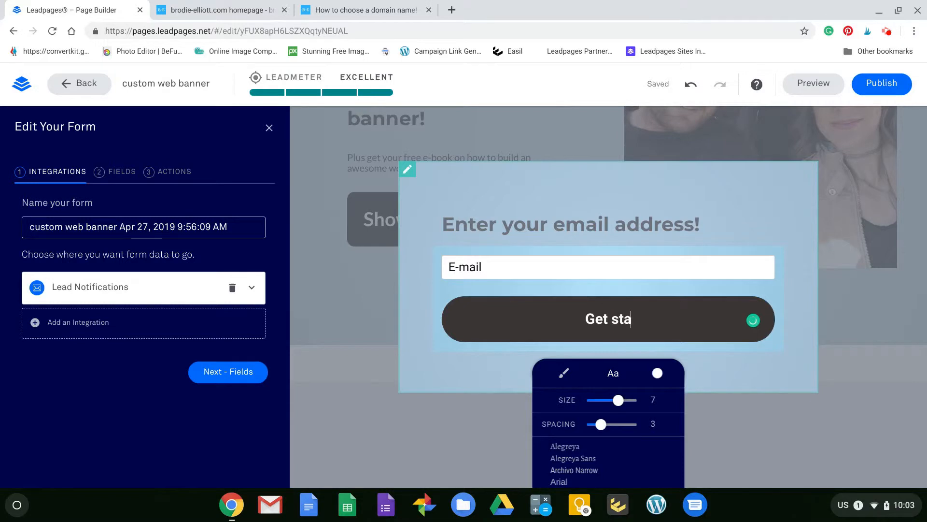
type("rted now")
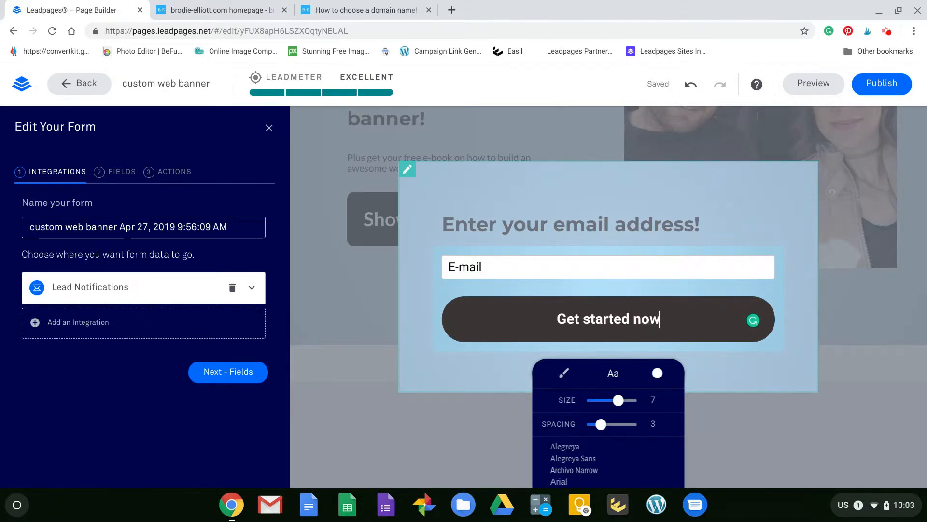
type("!")
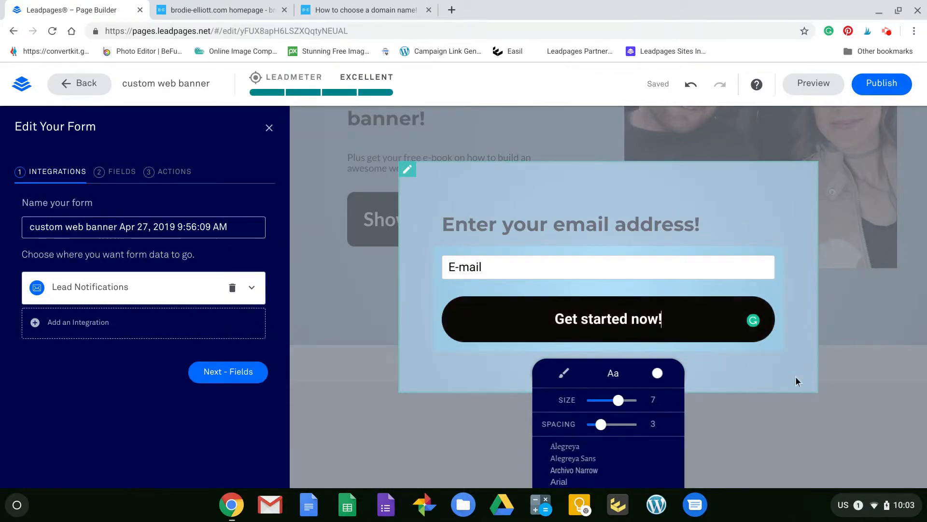
left_click(494, 452)
Add ConvertKit as an email marketing integration for the pop-up form's data.
mouse_move(526, 268)
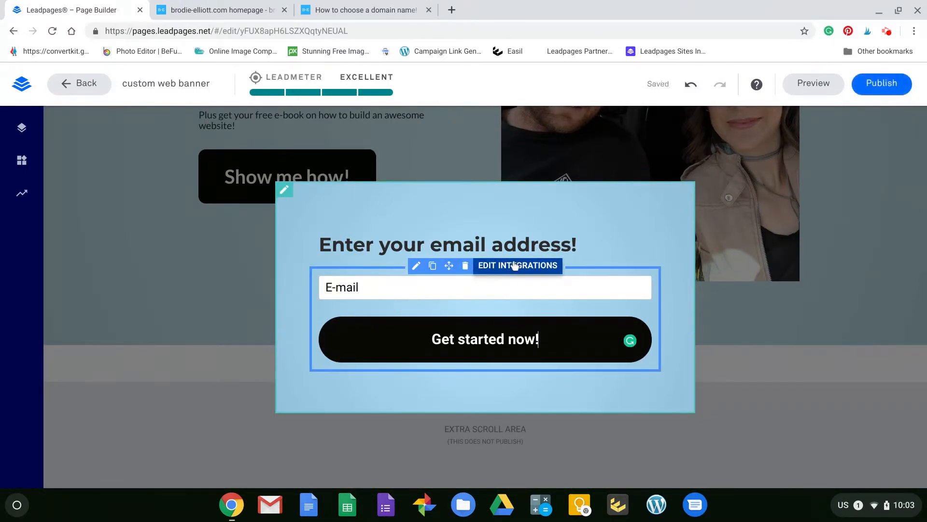
left_click(510, 266)
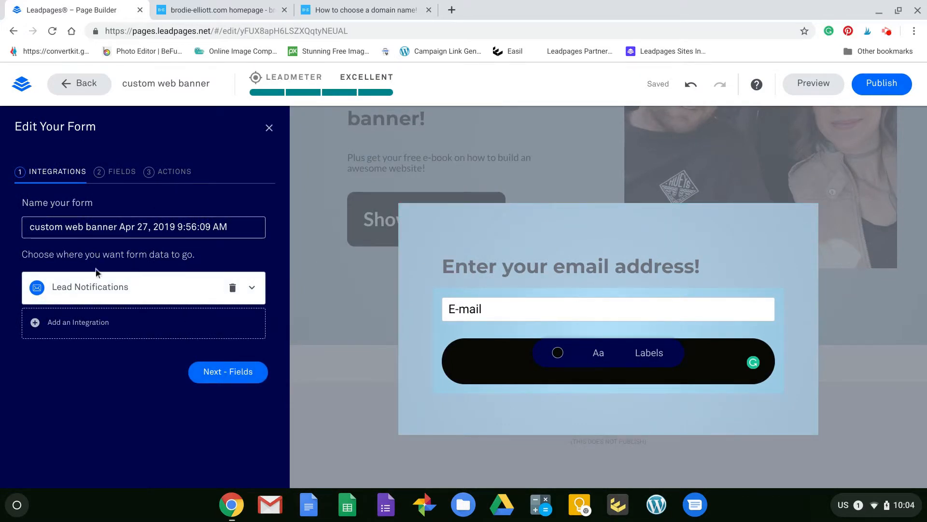
left_click(34, 322)
scroll(121, 338, "down", 3)
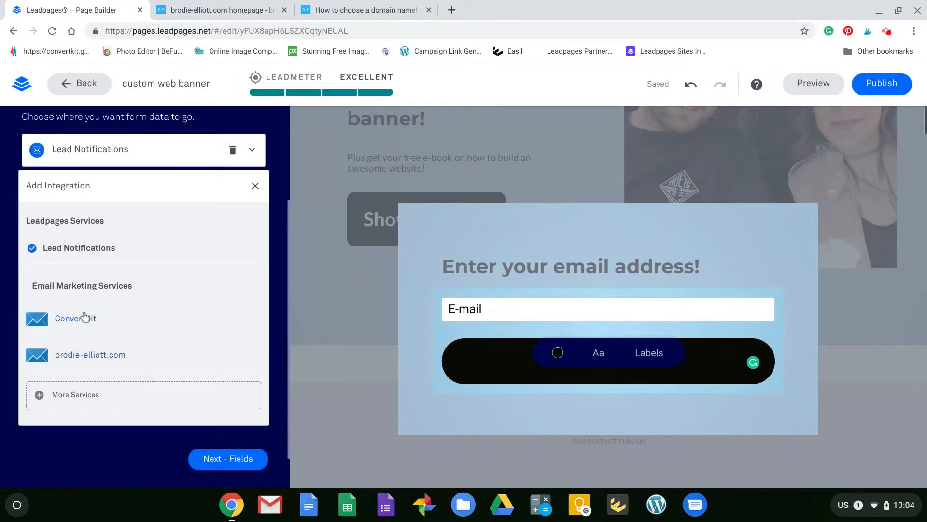
left_click(91, 319)
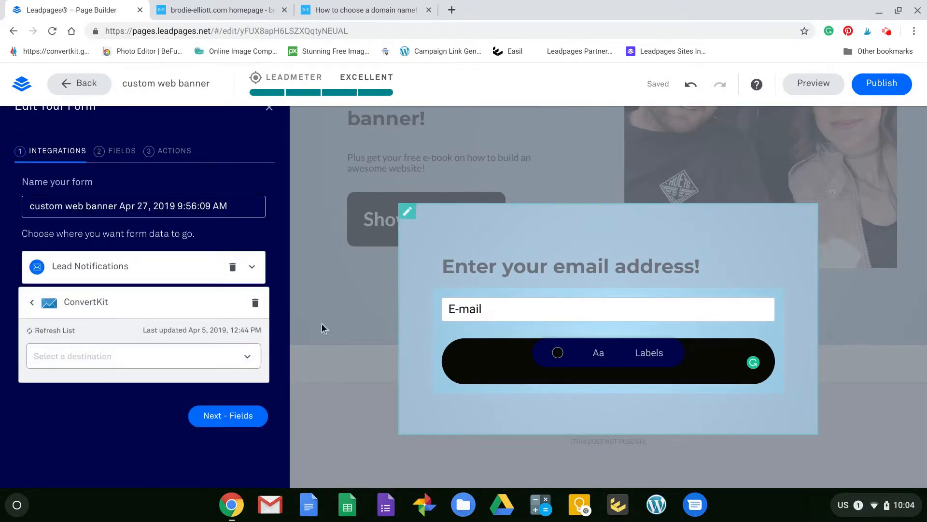
Choose "stay in the loop" as the ConvertKit destination for the pop-up form's data.
left_click(250, 357)
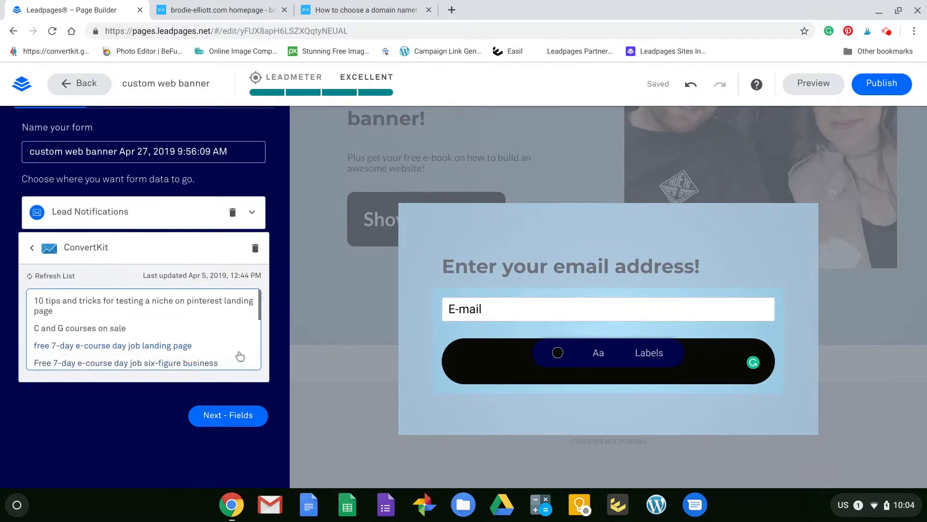
scroll(210, 301, "down", 5)
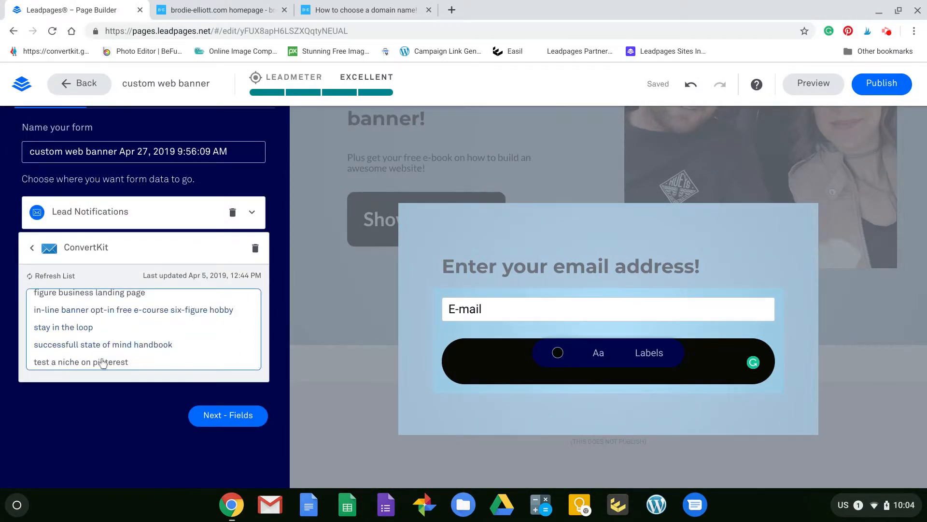
scroll(128, 334, "down", 1)
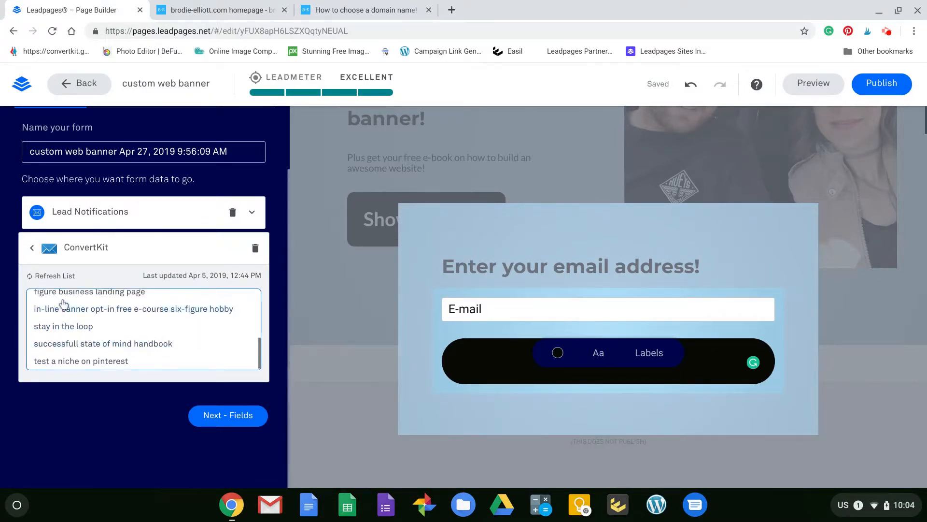
scroll(61, 303, "up", 2)
scroll(73, 355, "down", 1)
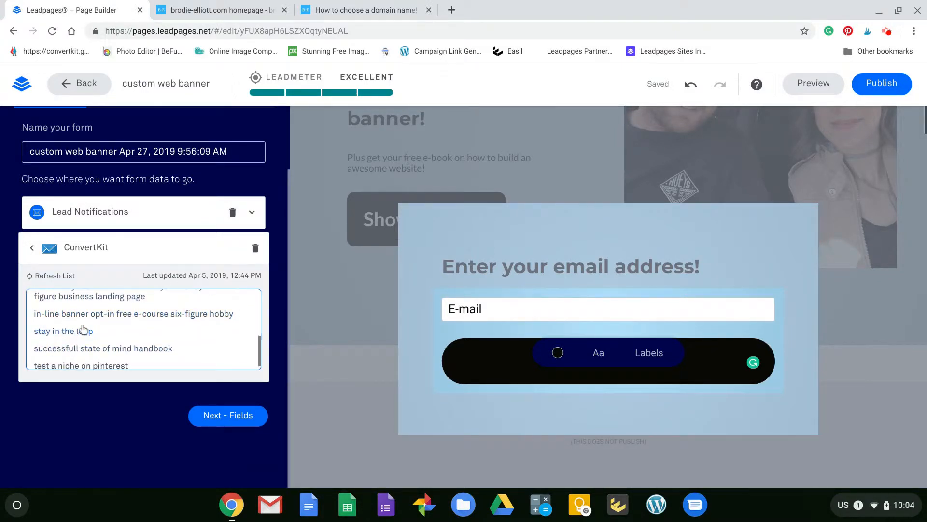
left_click(76, 330)
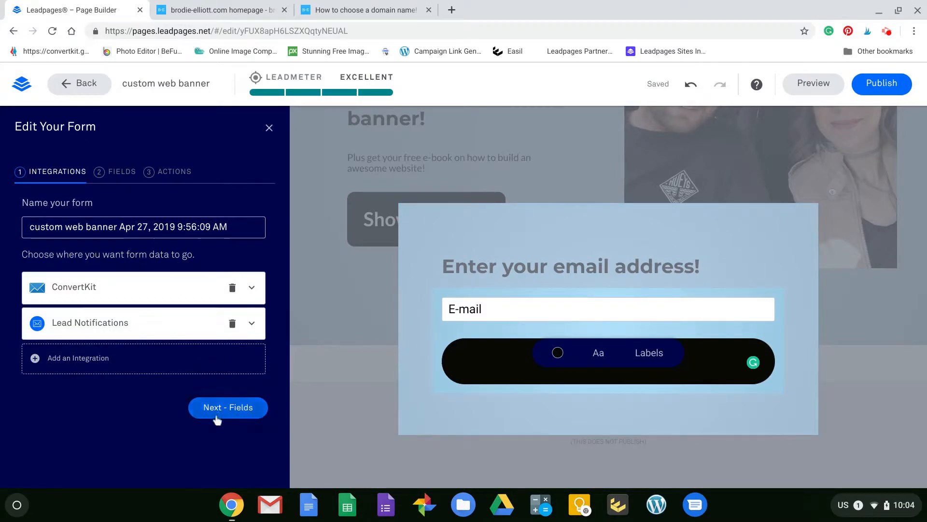
Continue to the form's fields and examine which extra fields could be added besides E-mail, without adding any.
left_click(231, 407)
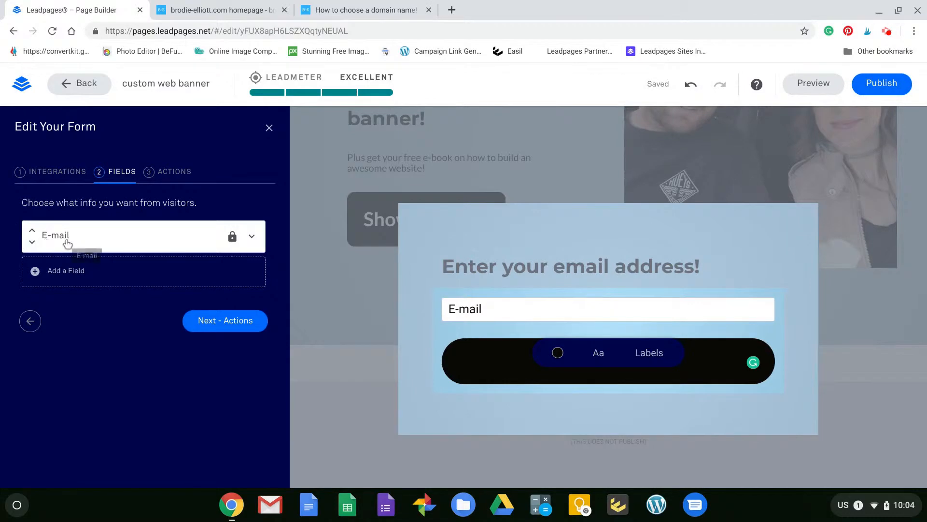
left_click(32, 271)
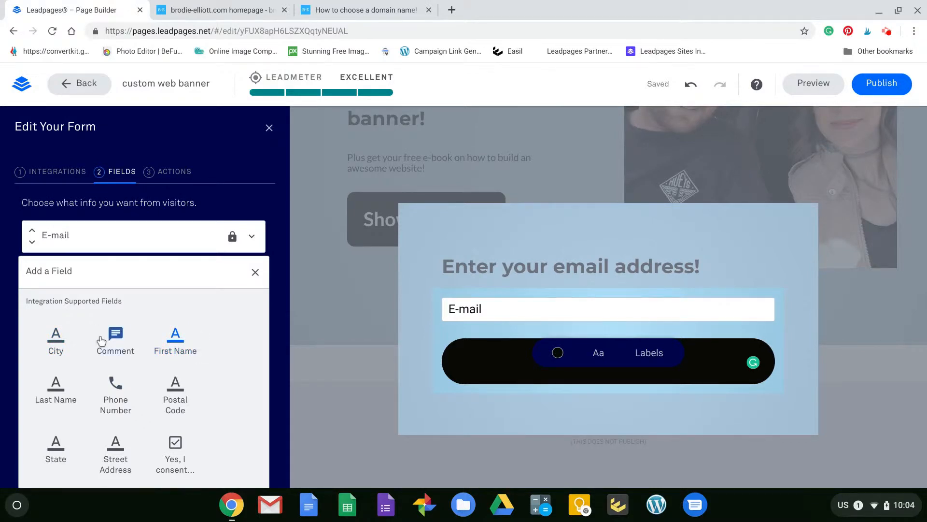
scroll(14, 407, "down", 1)
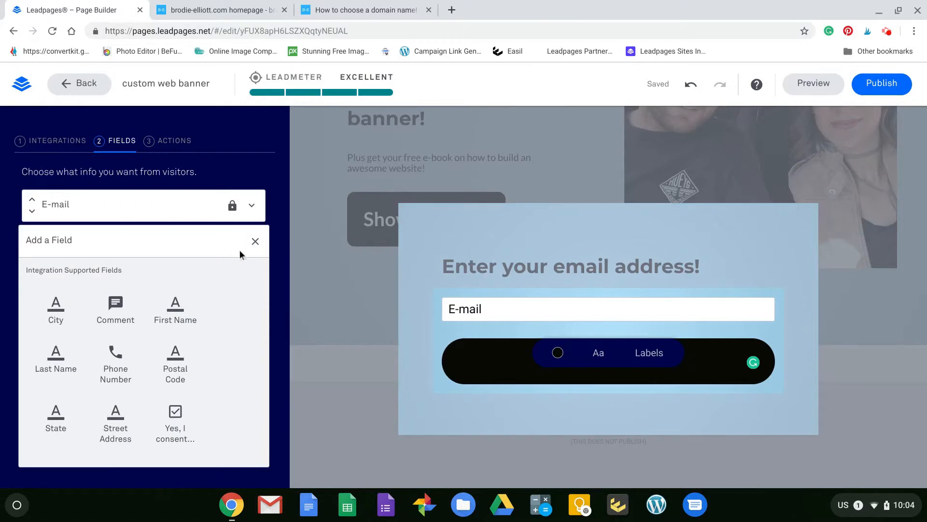
left_click(255, 241)
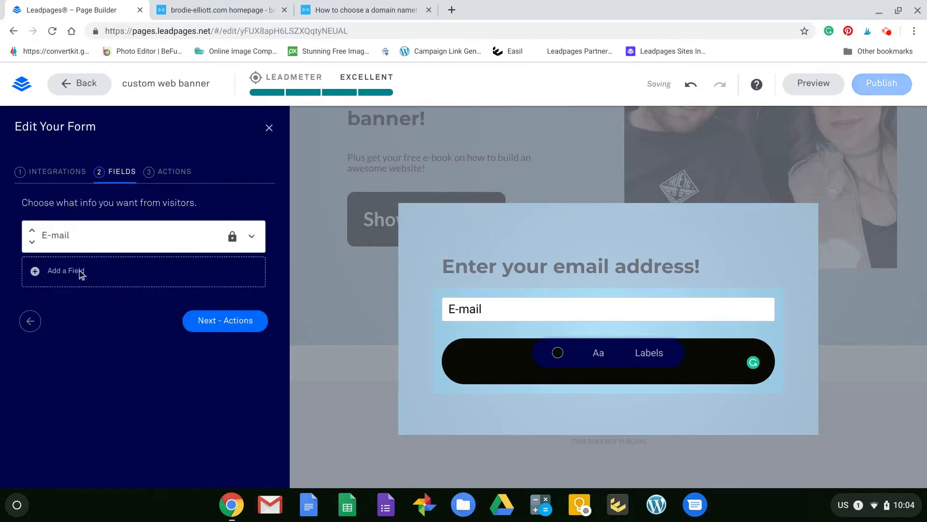
Set the form's action to Remain on page, attach the "successful state of mind handbook" lead magnet, and save the form.
left_click(227, 320)
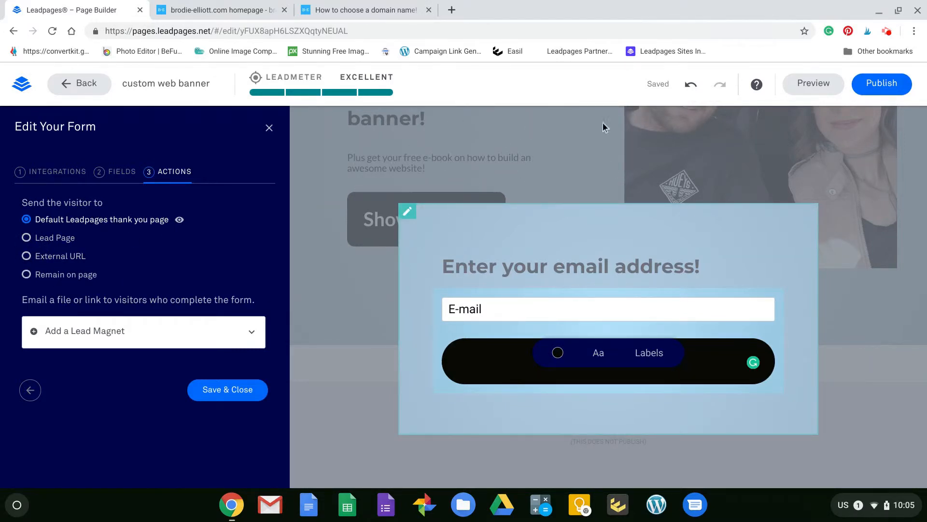
left_click(26, 274)
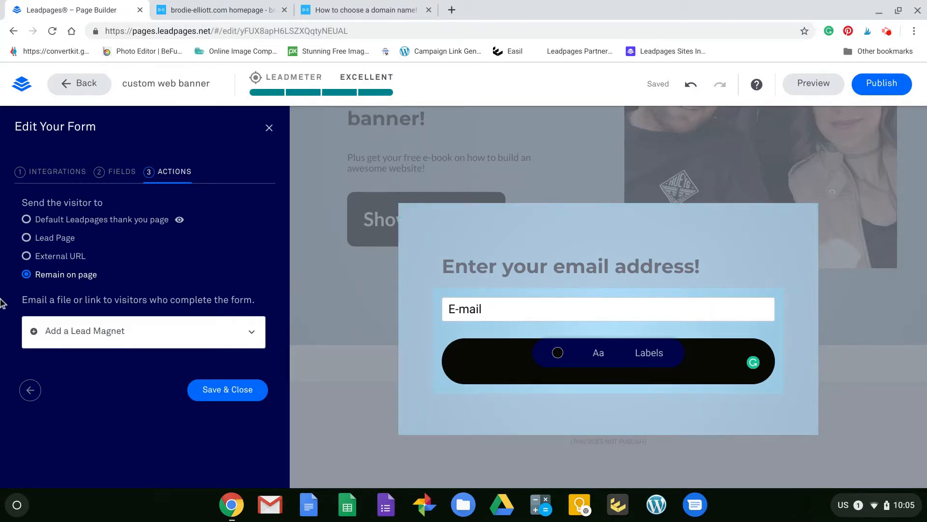
left_click(253, 334)
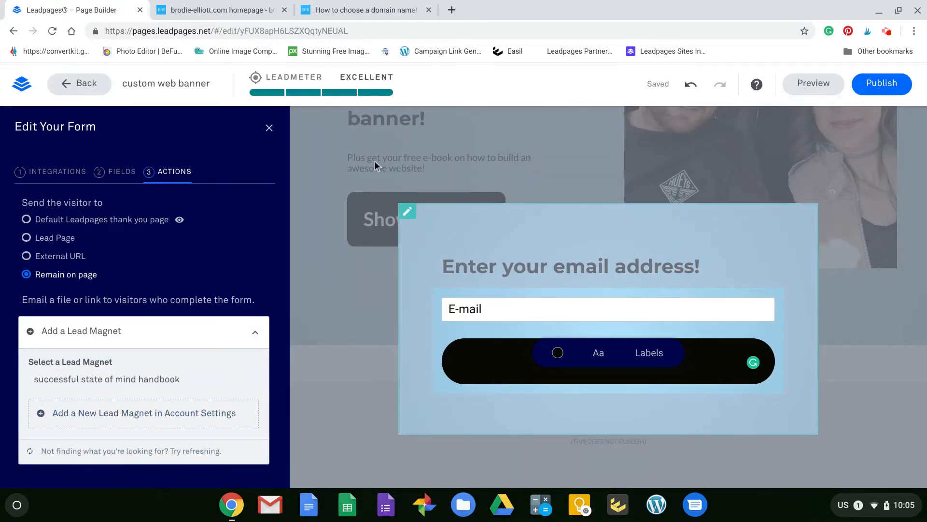
scroll(416, 166, "down", 1)
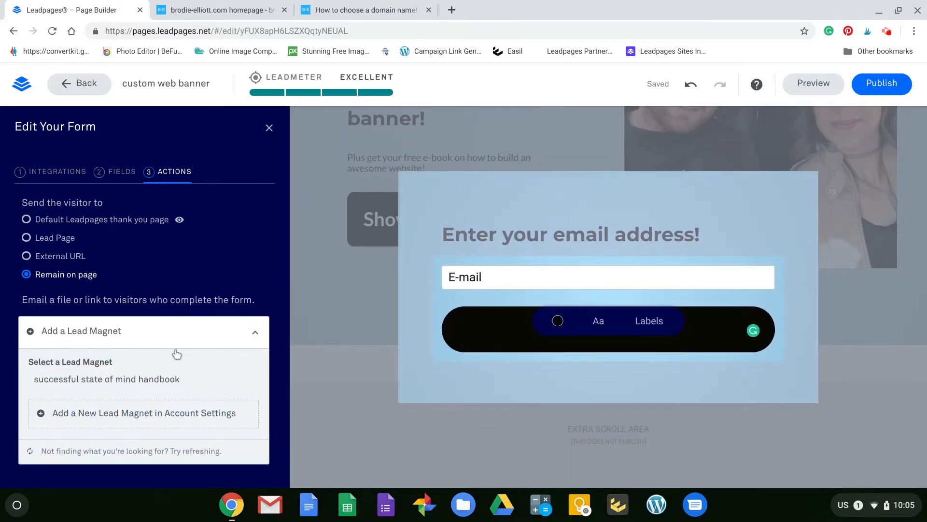
left_click(43, 412)
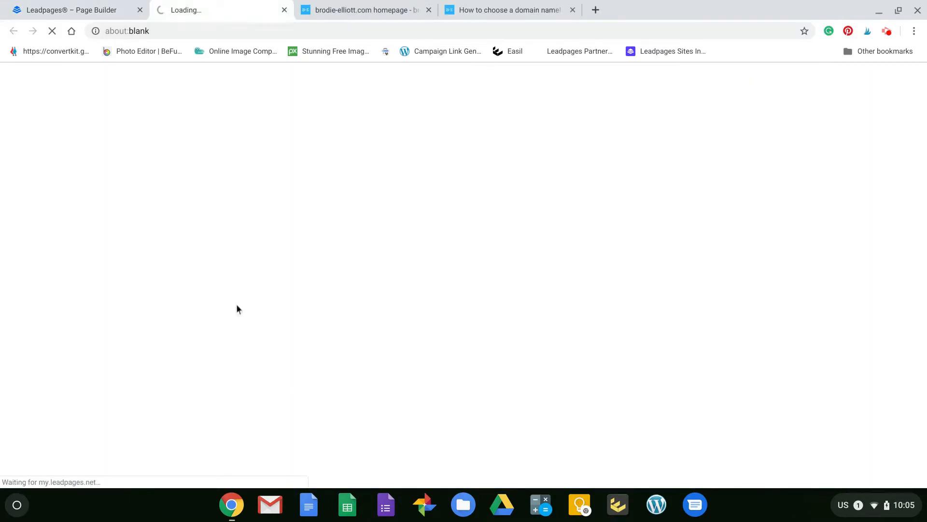
left_click(284, 9)
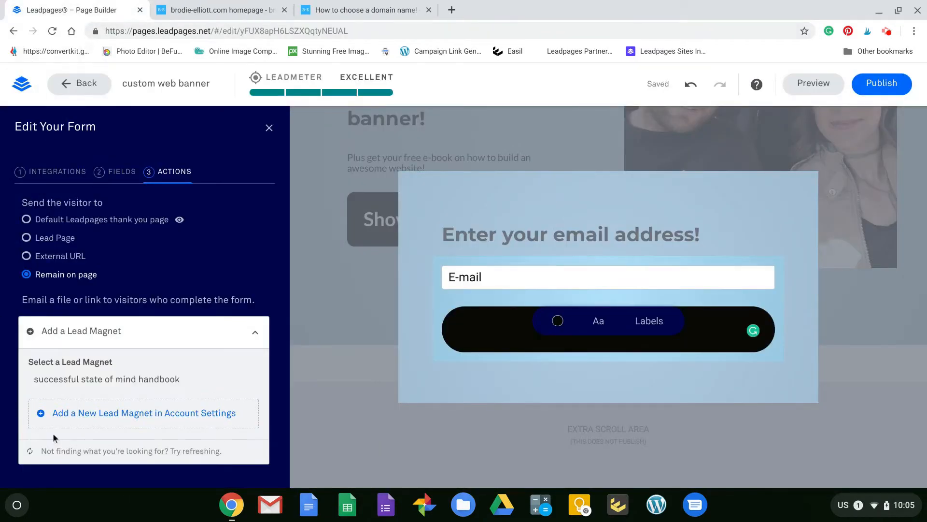
scroll(91, 423, "down", 2)
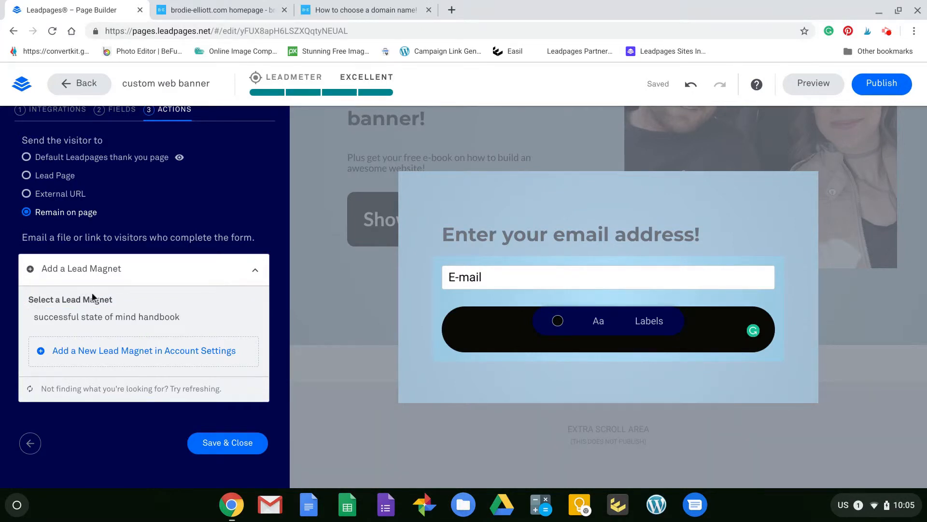
left_click(86, 319)
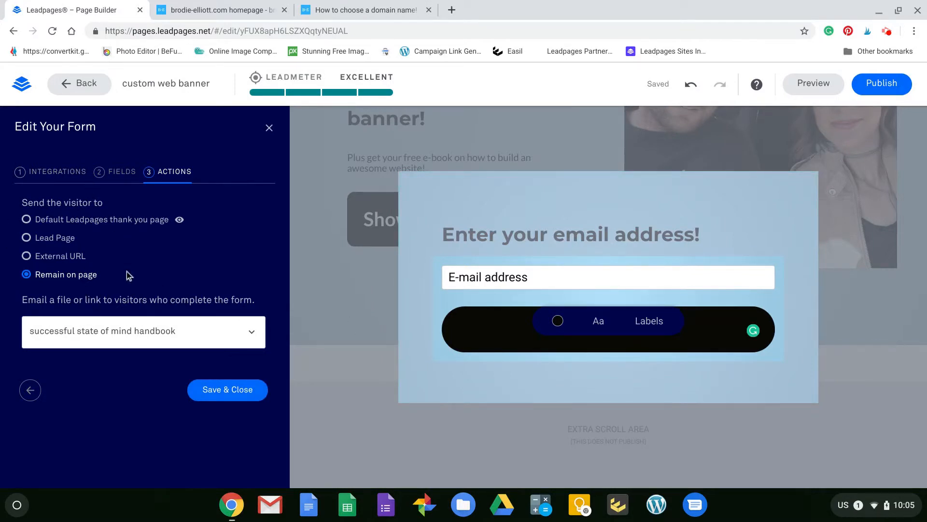
left_click(241, 388)
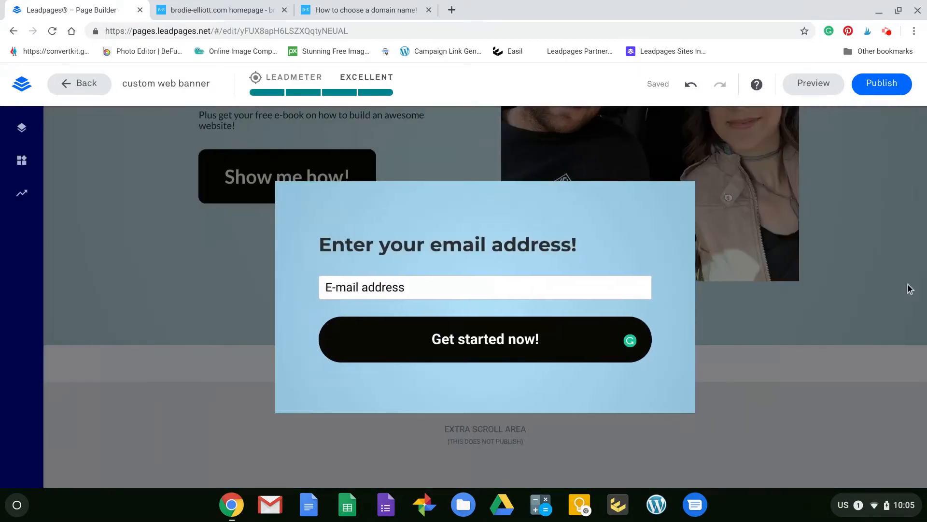
Preview the banner page in desktop view and test that its "Show me how!" button opens the opt-in pop-up.
left_click(854, 316)
scroll(850, 317, "up", 4)
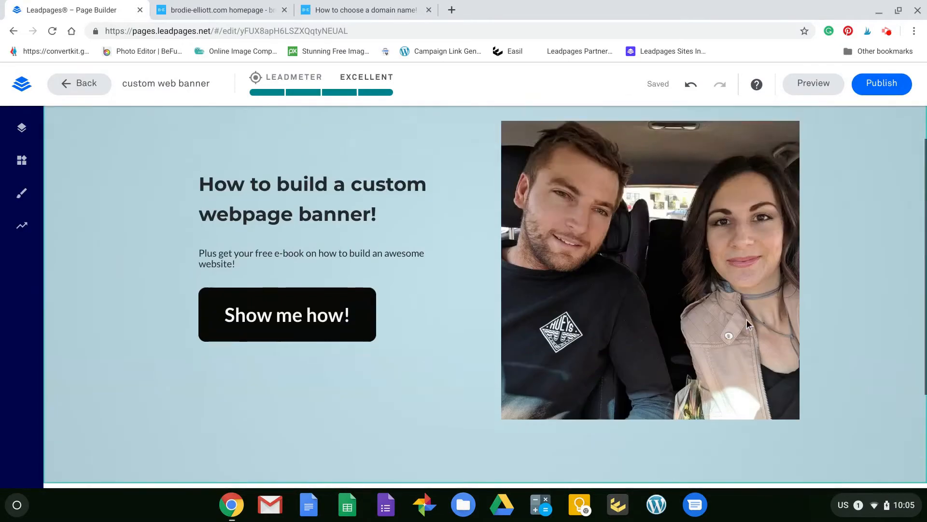
left_click(793, 86)
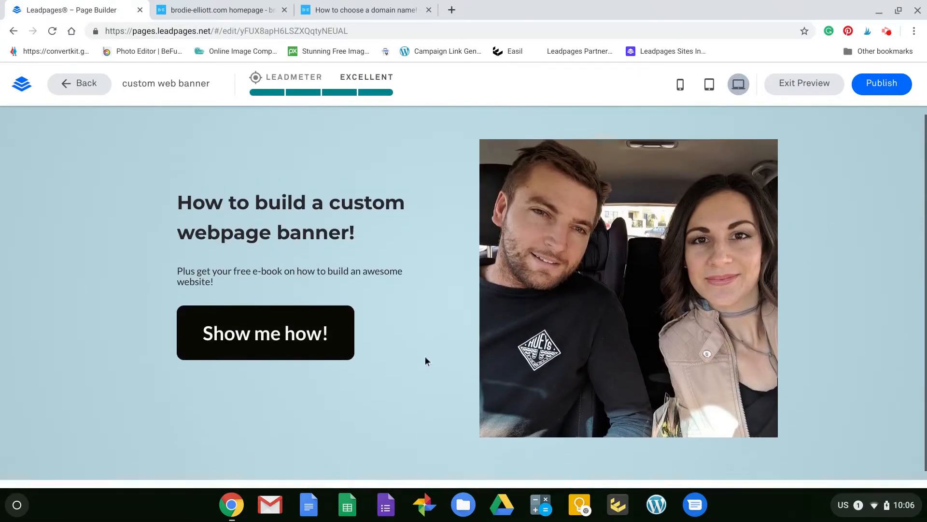
left_click(293, 344)
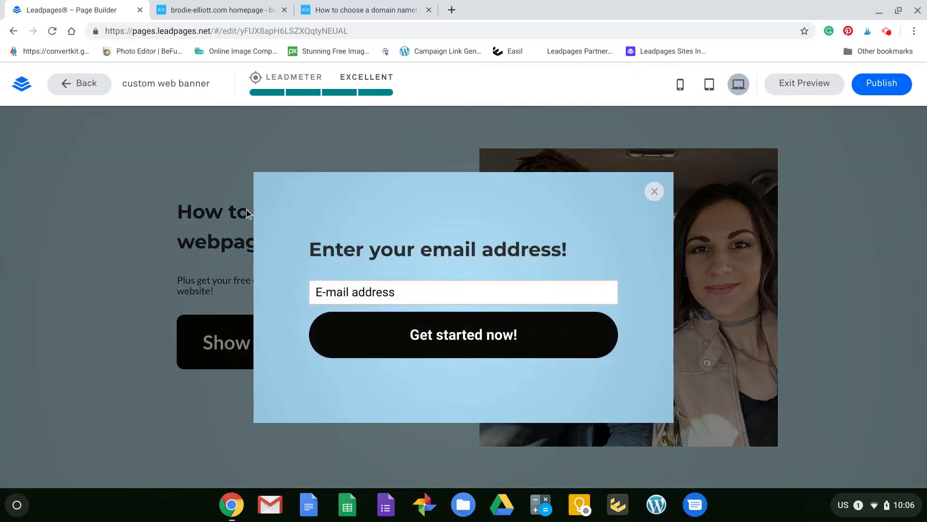
left_click(653, 190)
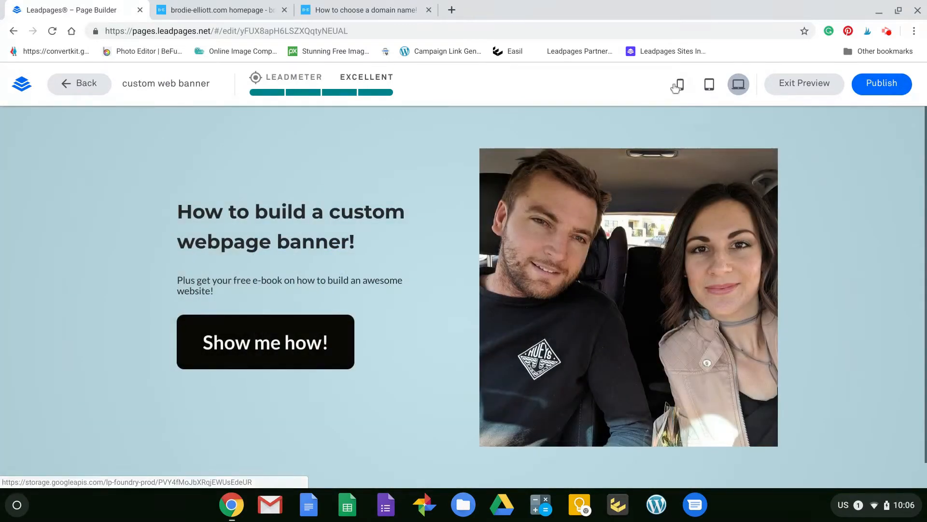
Check the banner's layout in the phone and tablet previews, then return to editing.
left_click(680, 84)
scroll(459, 296, "down", 4)
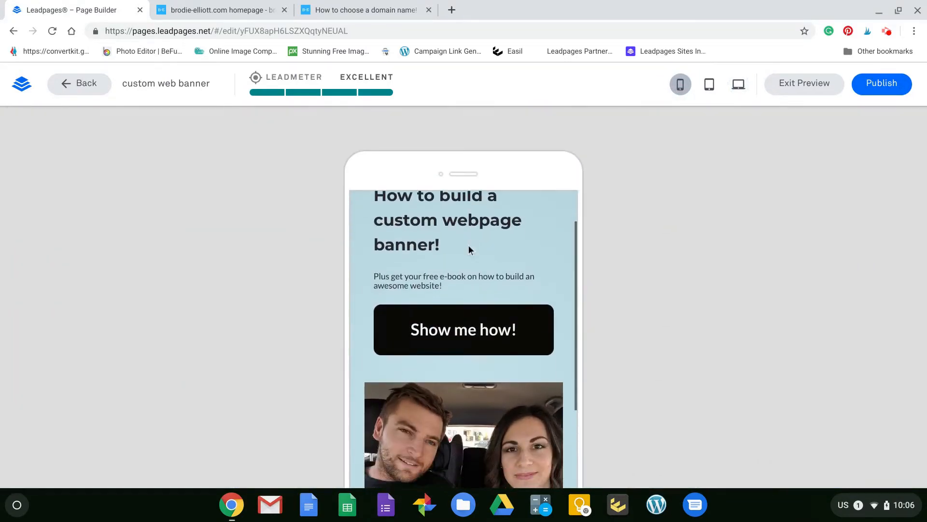
scroll(502, 342, "up", 4)
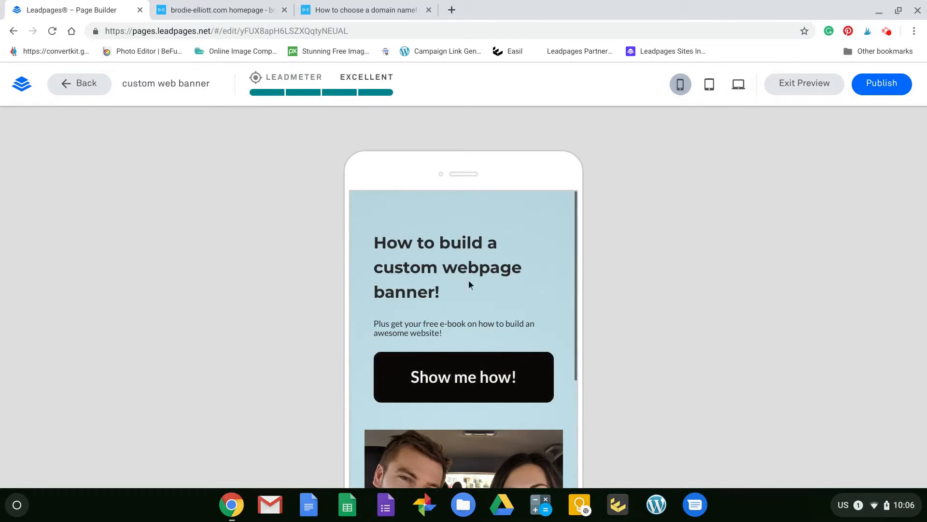
left_click(709, 84)
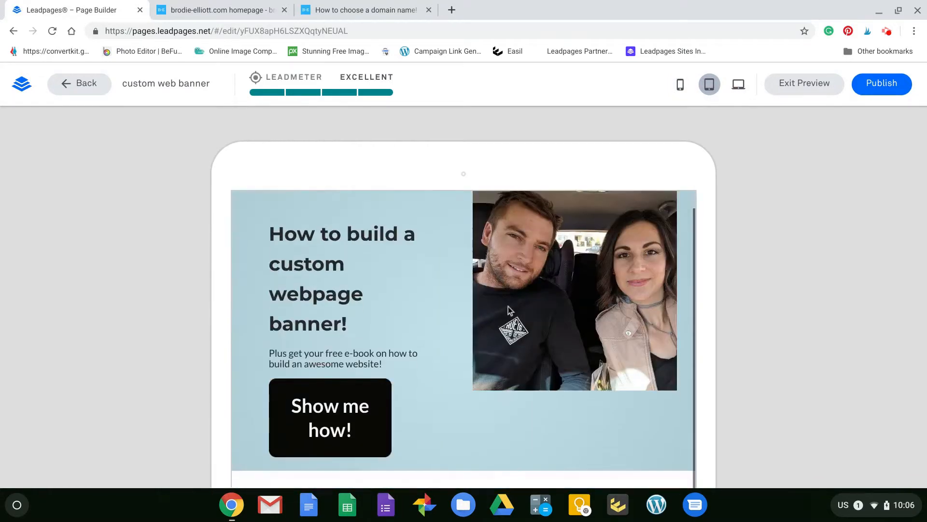
scroll(585, 305, "up", 1)
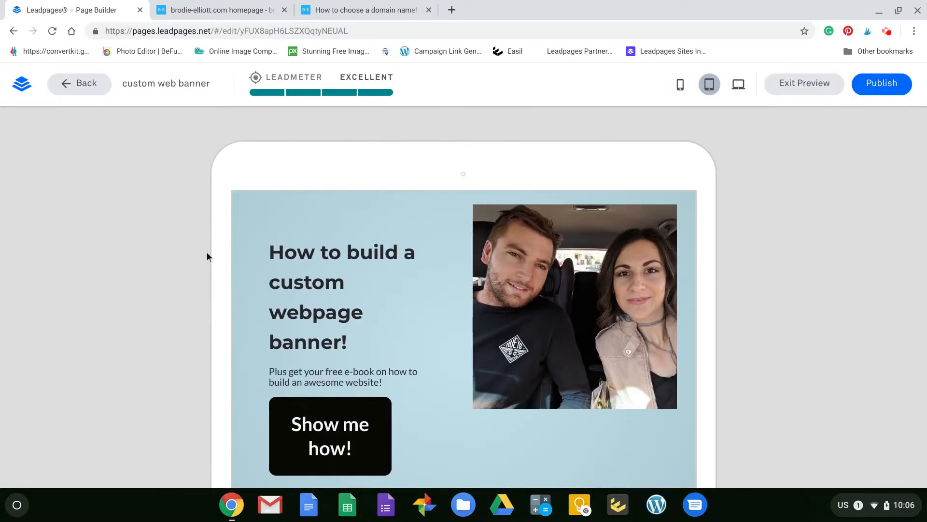
scroll(337, 439, "down", 1)
scroll(407, 431, "up", 1)
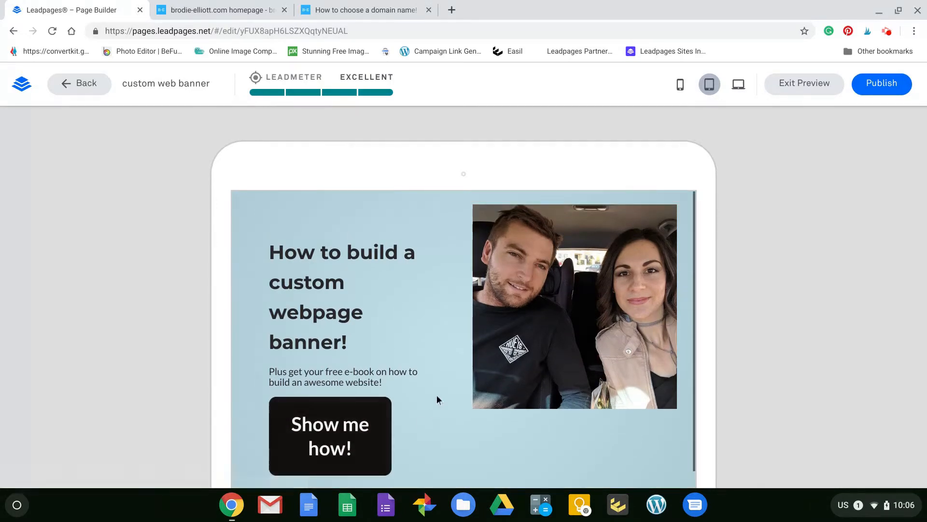
left_click(680, 85)
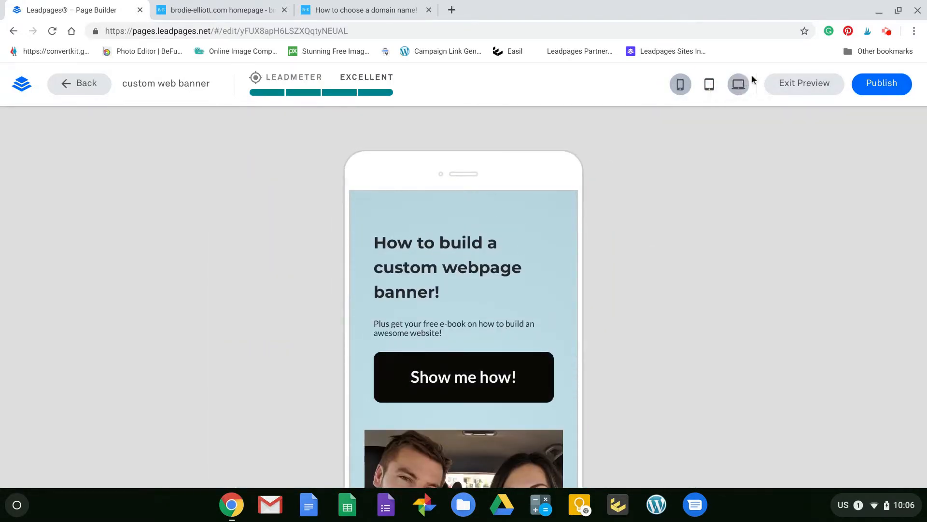
left_click(738, 84)
left_click(783, 85)
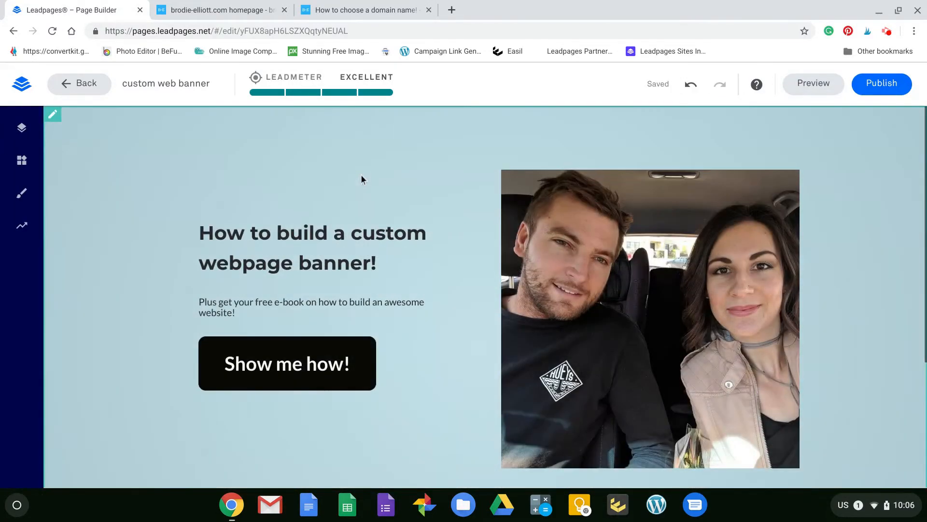
Publish the page with the slug custom-web-banner and open its publishing options.
left_click(881, 84)
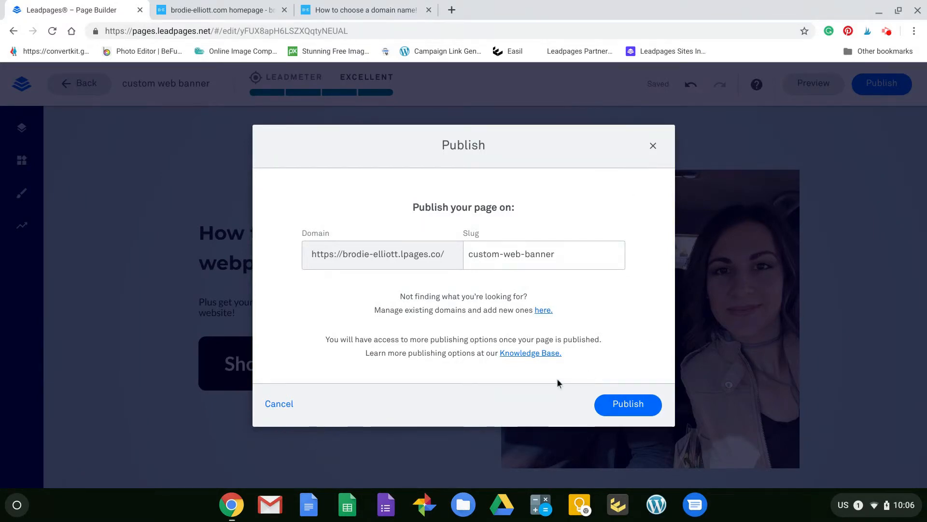
left_click(630, 408)
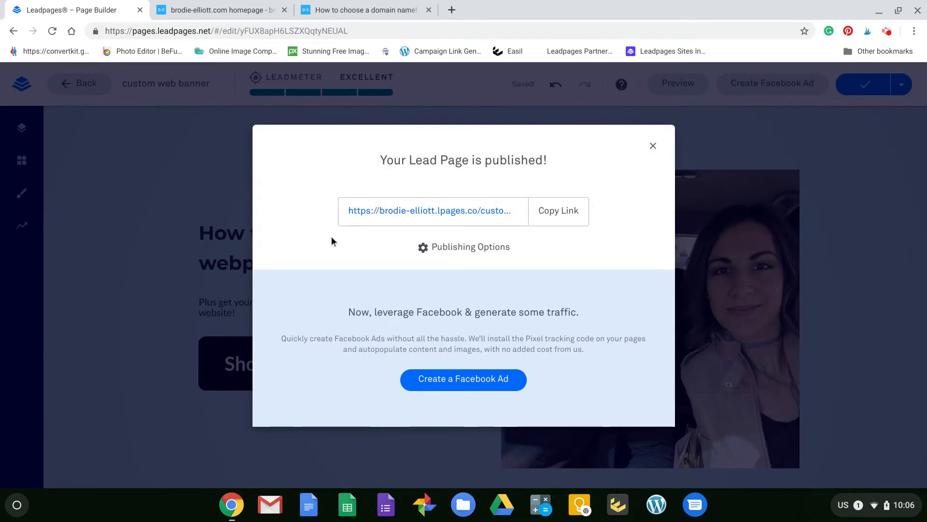
left_click(468, 247)
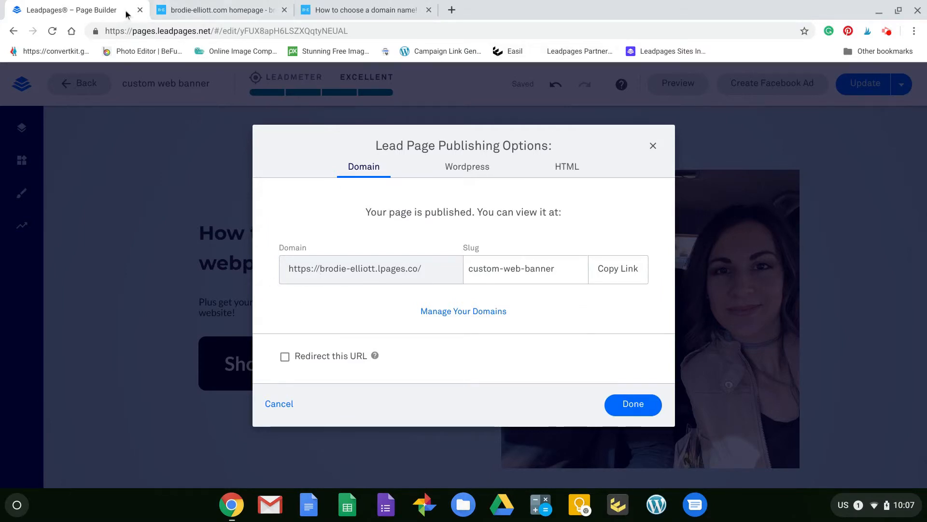
Switch to the website's browser tab and return to the WordPress admin's list of pages.
left_click(205, 12)
scroll(386, 386, "up", 10)
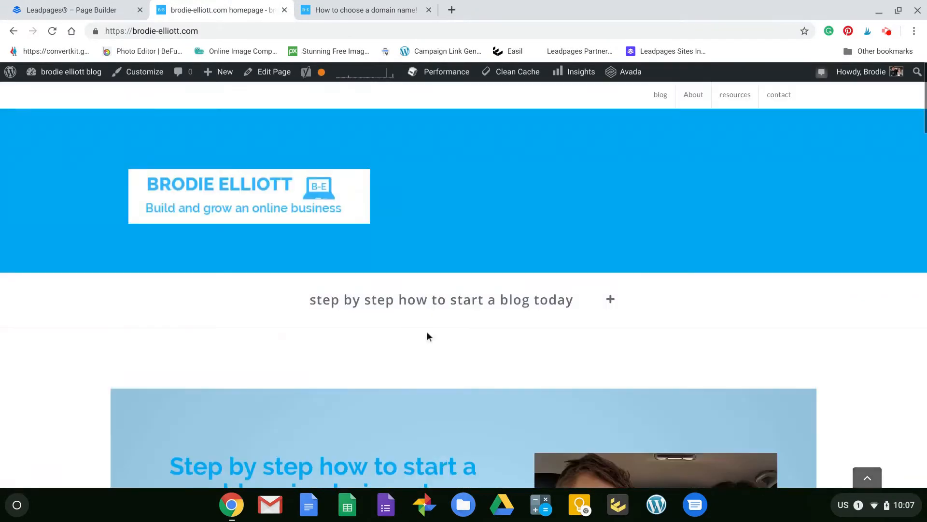
left_click(14, 31)
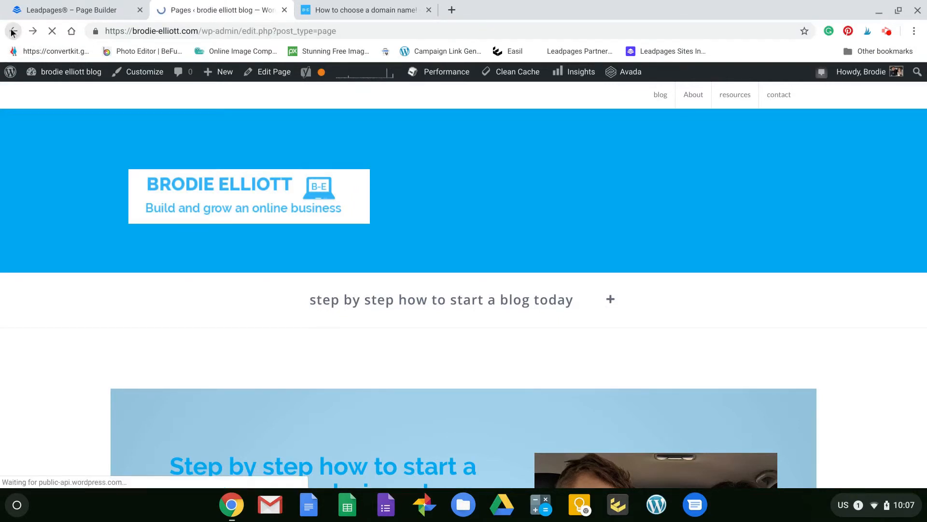
scroll(360, 377, "up", 2)
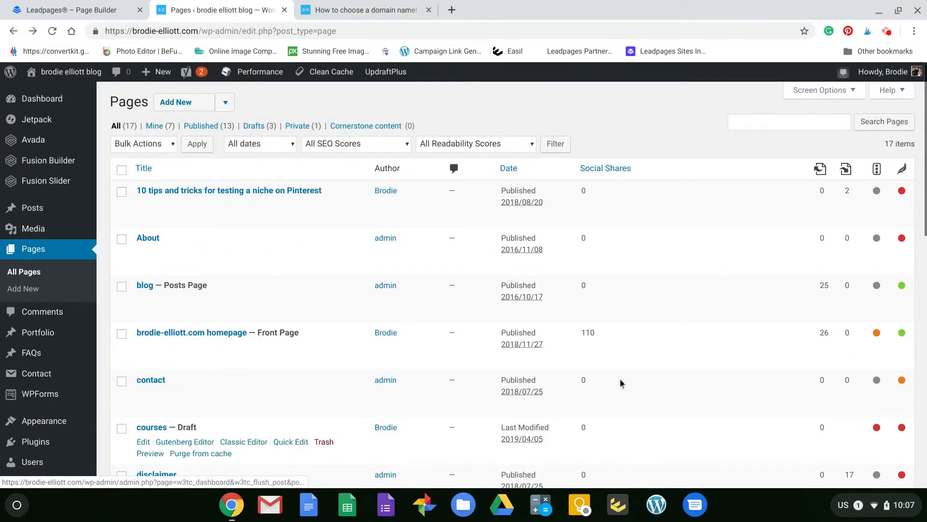
Return to the Leadpages publishing options and review the WordPress plugin method for the banner page.
left_click(78, 15)
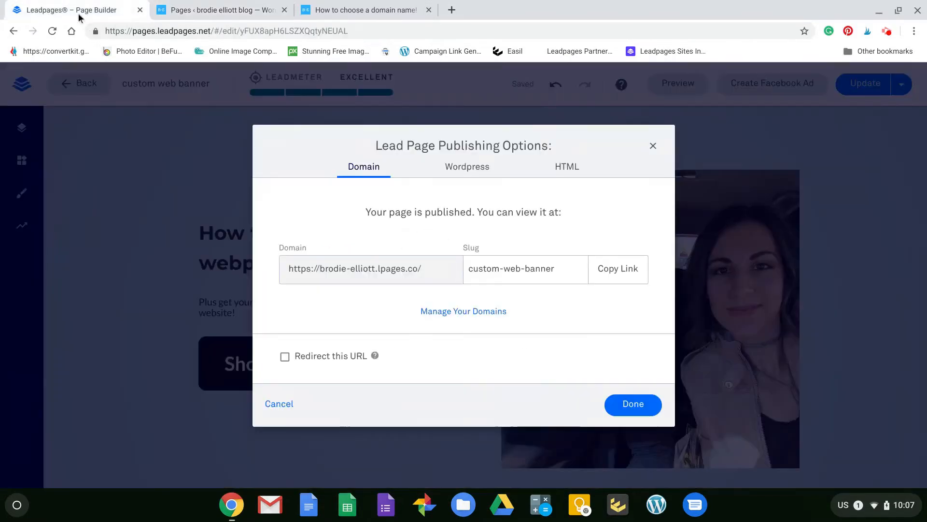
left_click(471, 174)
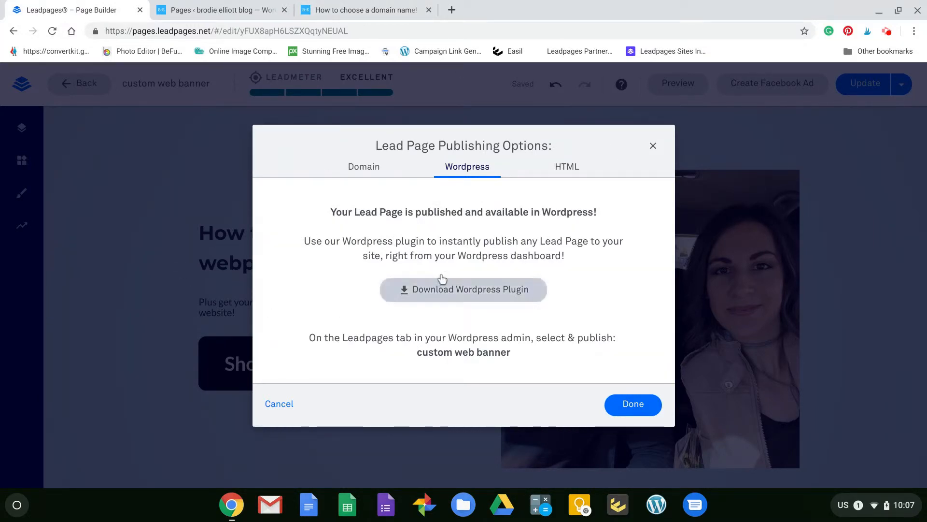
left_click(170, 8)
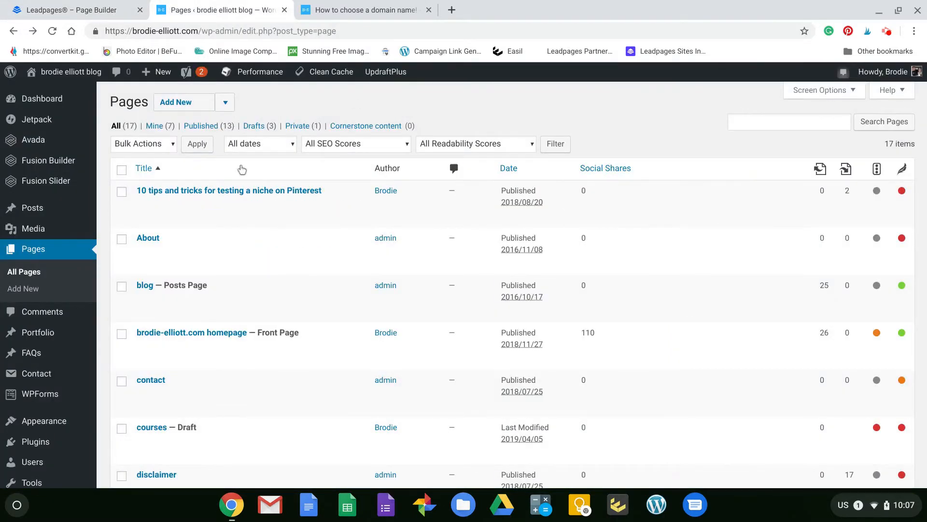
left_click(119, 16)
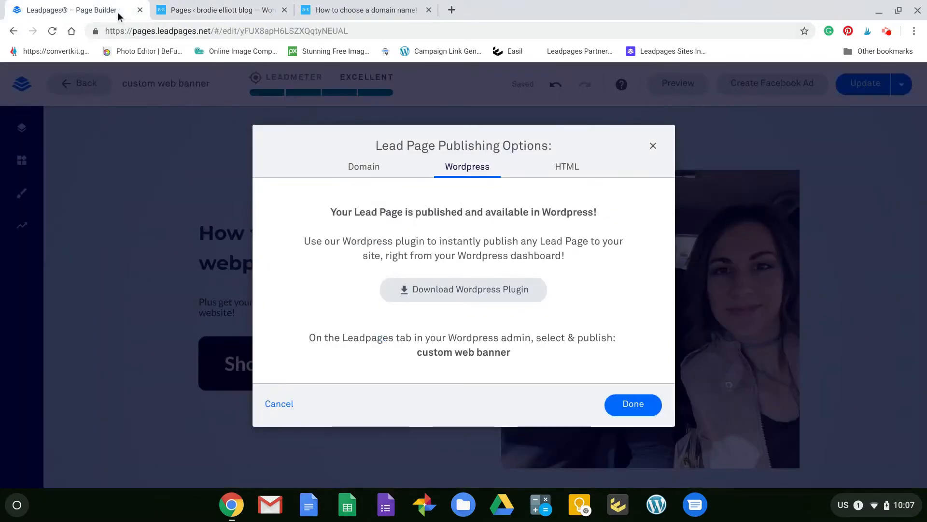
Download the banner's dynamic HTML as custom-web-banner.html into the Downloads folder and finish the publishing options.
left_click(569, 169)
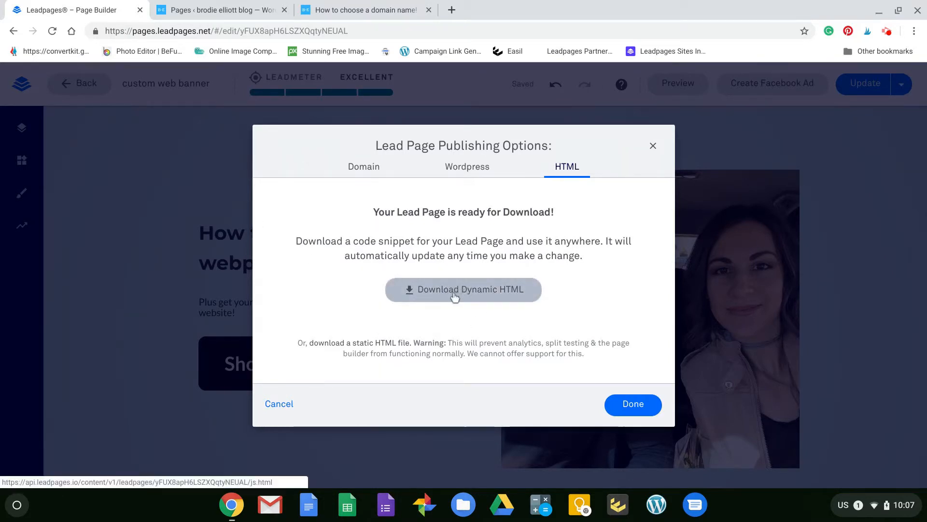
left_click(483, 287)
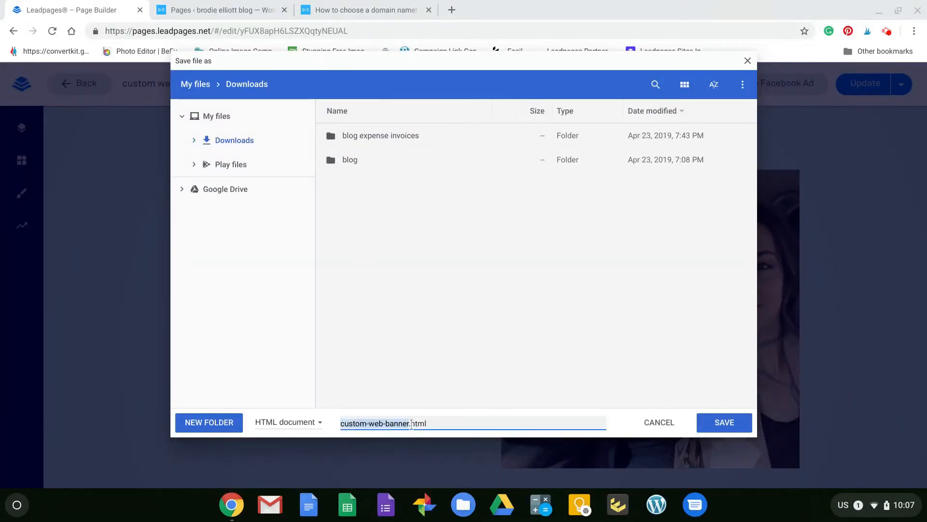
left_click(721, 423)
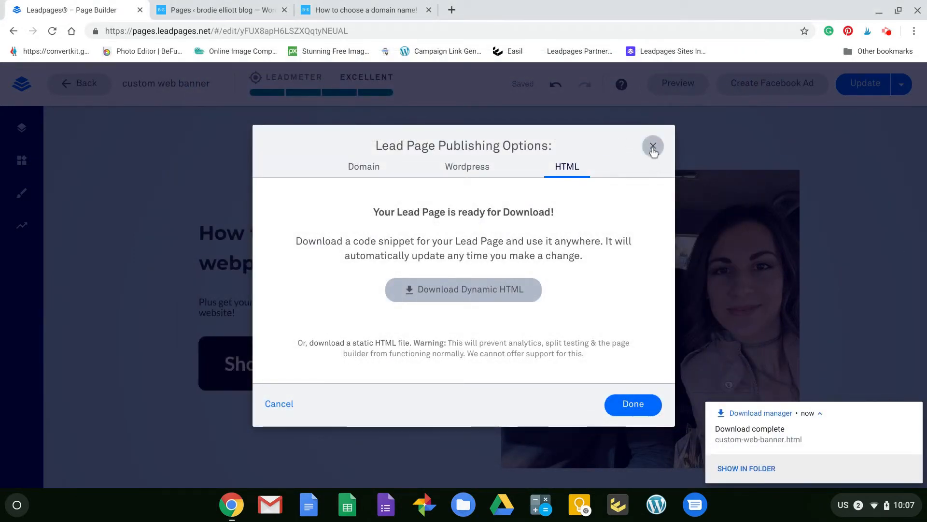
left_click(633, 404)
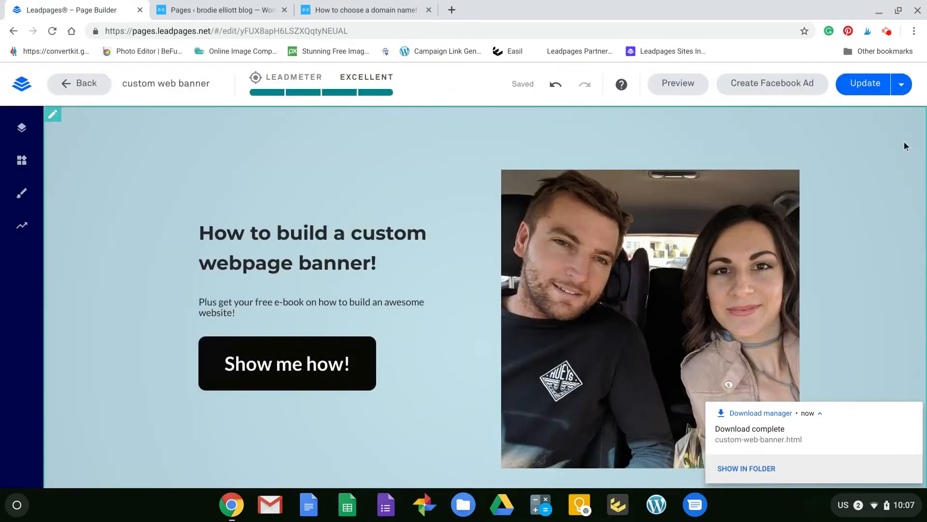
Switch to the WordPress admin's page list and open the front page in the Classic Editor.
left_click(217, 10)
scroll(207, 342, "down", 10)
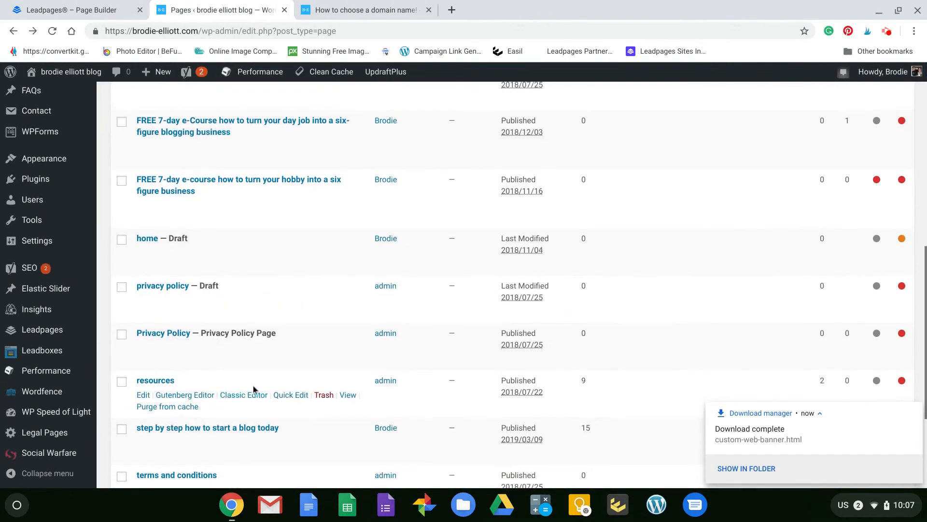
scroll(252, 389, "up", 10)
scroll(288, 309, "down", 1)
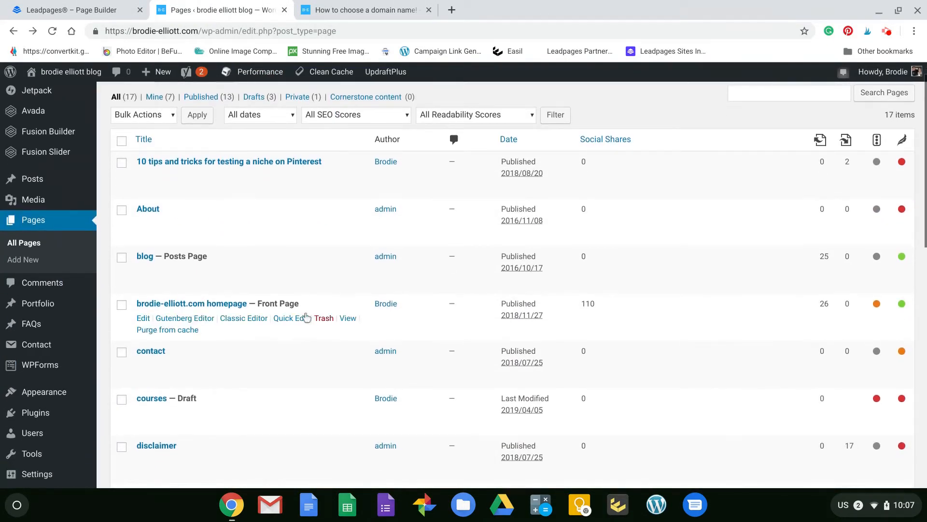
left_click(246, 319)
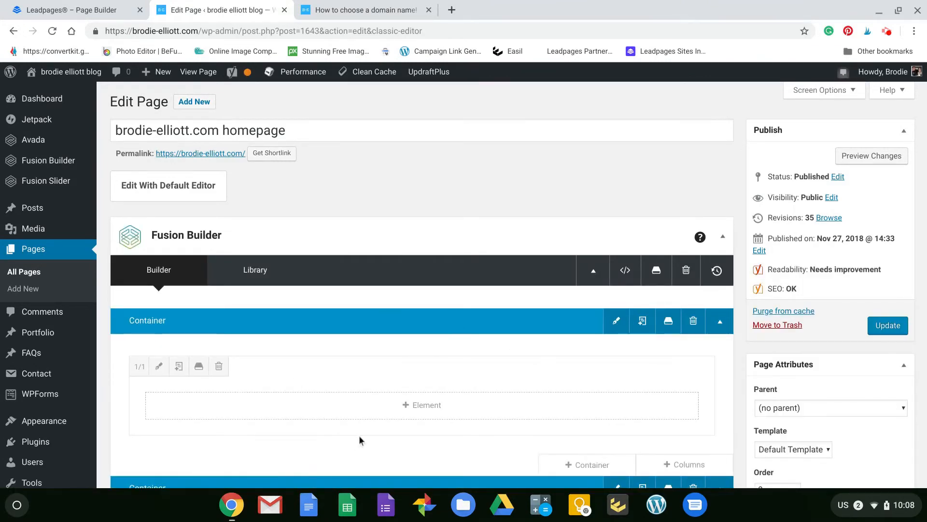
Add a Code Block element at the end of the homepage's last Fusion Builder container.
scroll(405, 386, "down", 10)
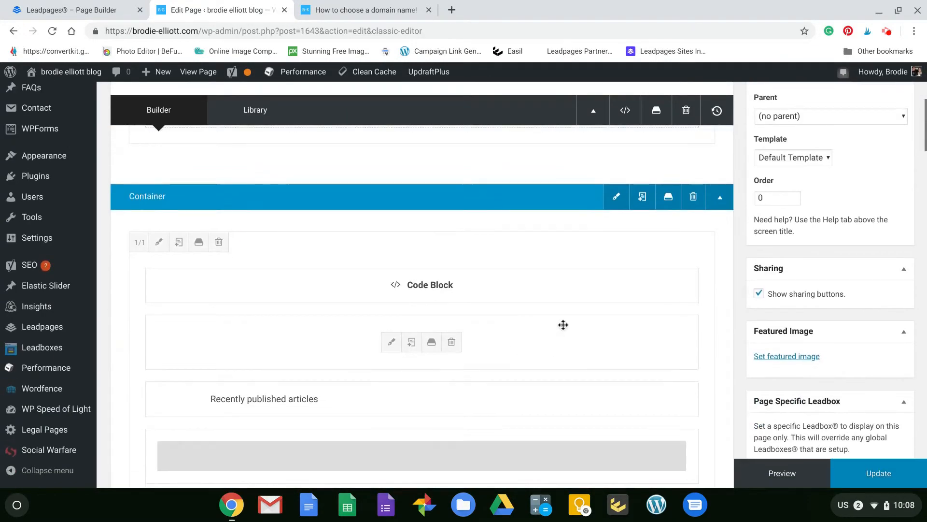
scroll(504, 379, "up", 3)
scroll(495, 382, "down", 10)
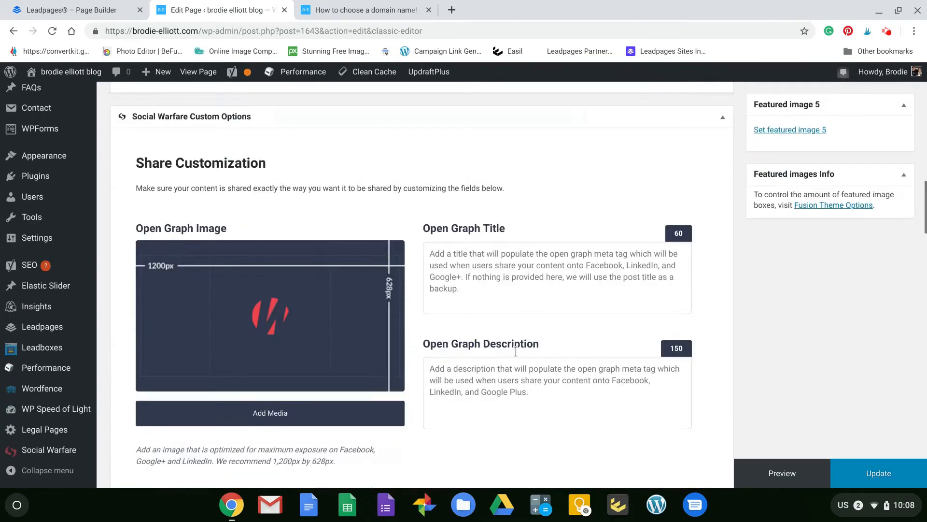
scroll(542, 336, "up", 4)
left_click(415, 327)
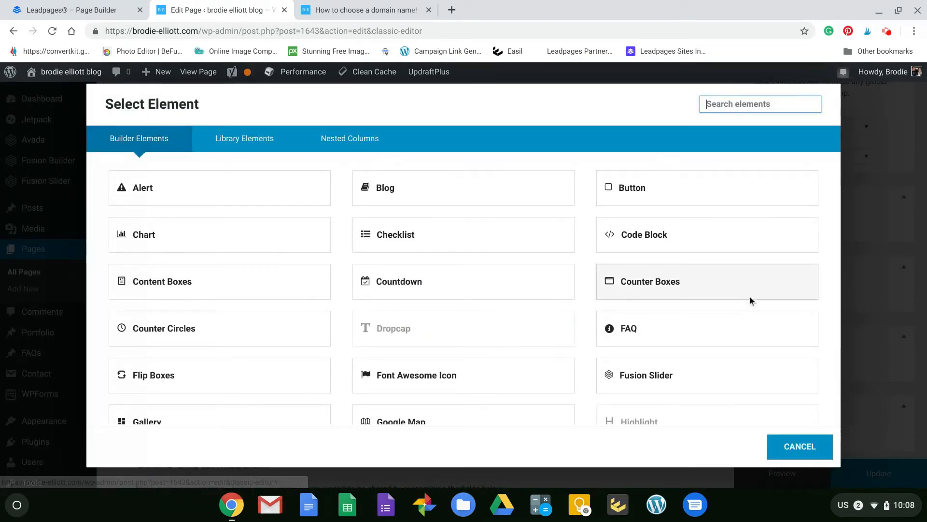
left_click(640, 238)
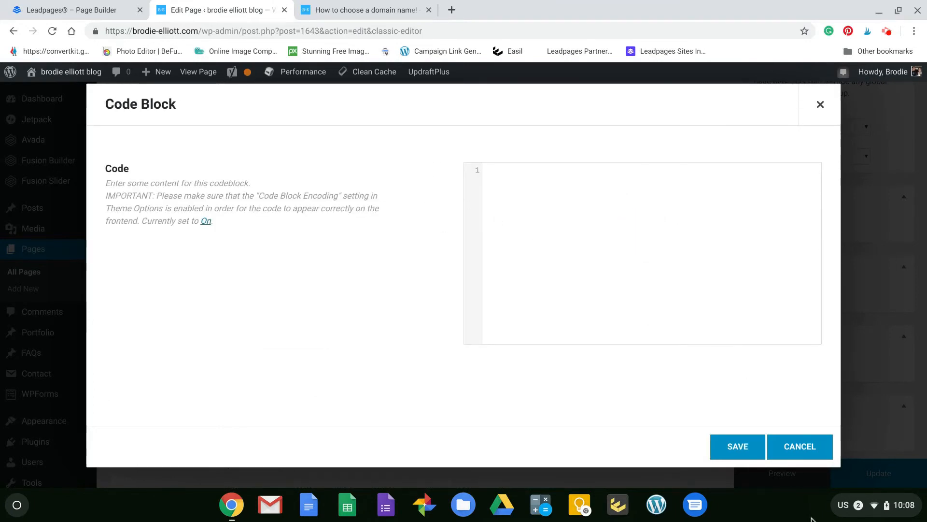
Open the downloaded custom-web-banner.html file and copy all of its code.
left_click(860, 515)
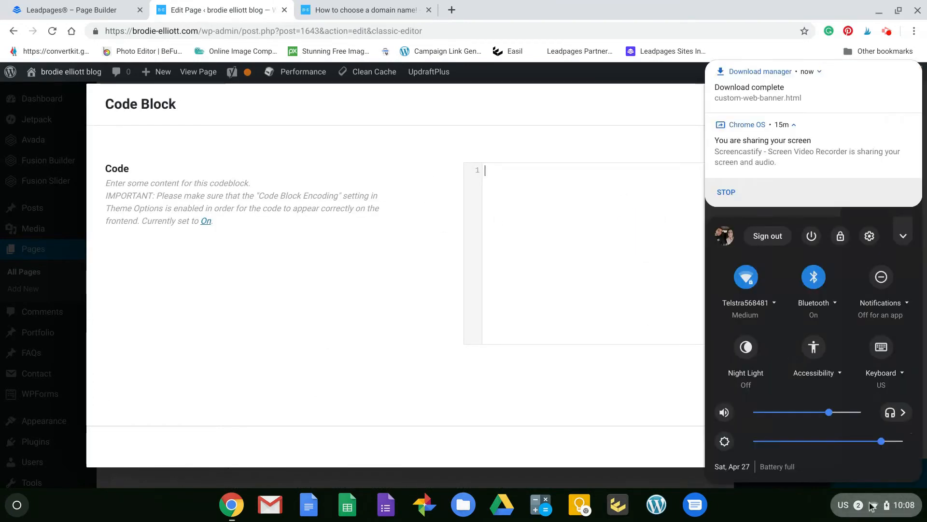
left_click(772, 88)
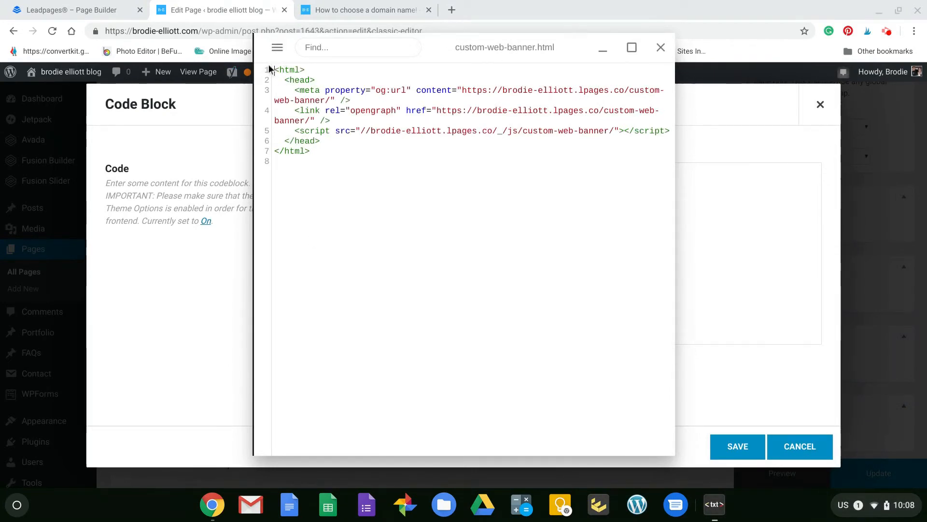
left_click_drag(274, 68, 576, 163)
right_click(414, 117)
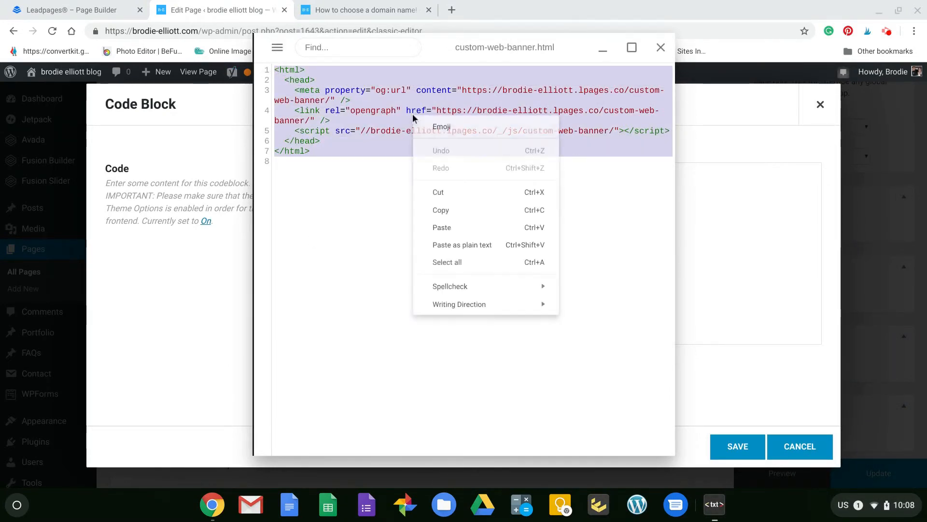
left_click(469, 212)
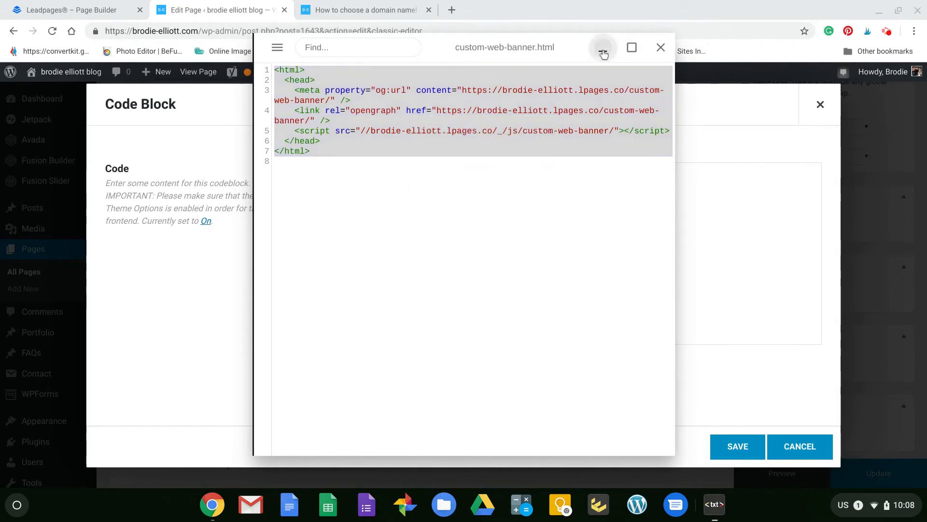
Paste the copied banner code into the new Code Block and save the element.
left_click(603, 49)
right_click(513, 182)
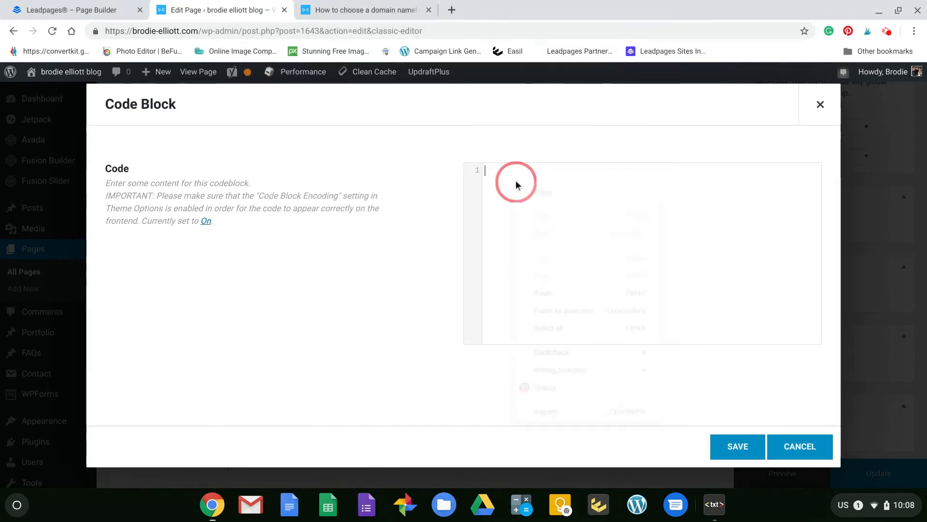
left_click(563, 300)
left_click(738, 444)
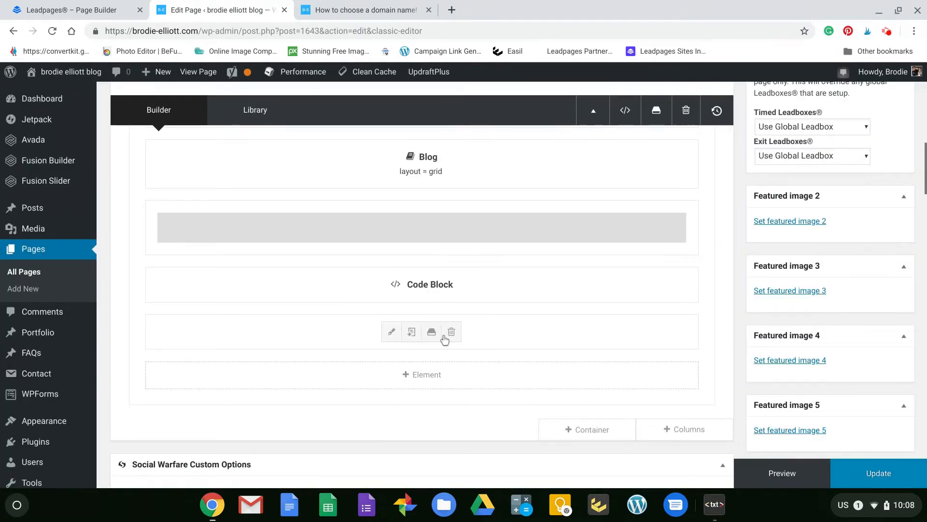
Preview the edited homepage and find the embedded custom banner near the end of the page.
left_click(788, 479)
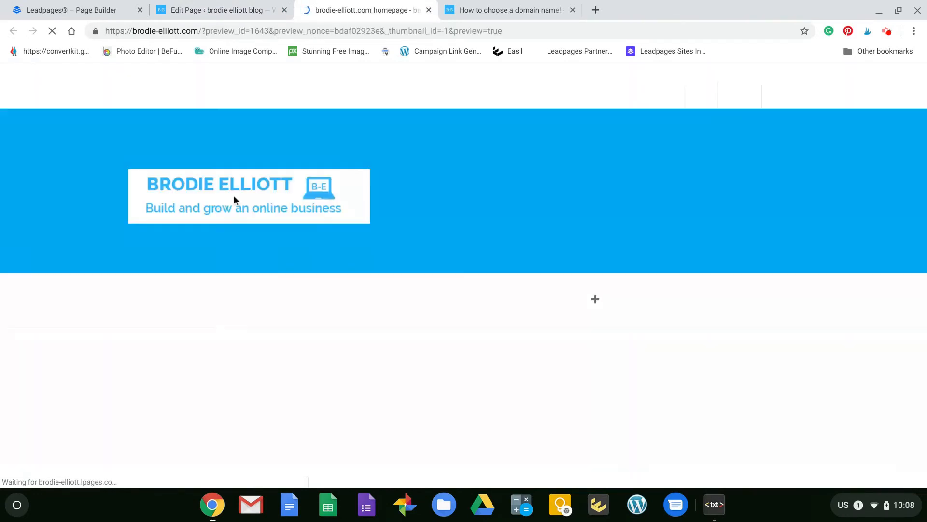
scroll(696, 324, "down", 10)
scroll(686, 338, "down", 10)
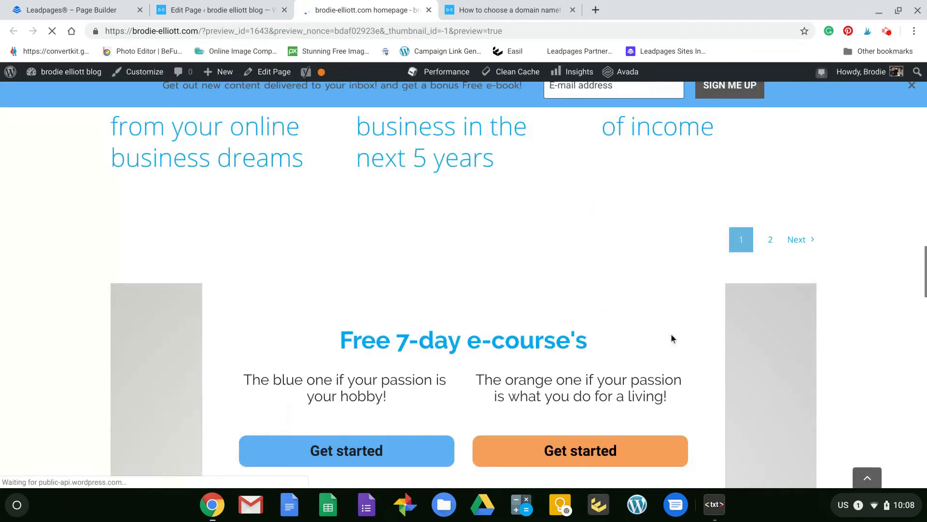
scroll(783, 297, "down", 4)
scroll(513, 162, "up", 5)
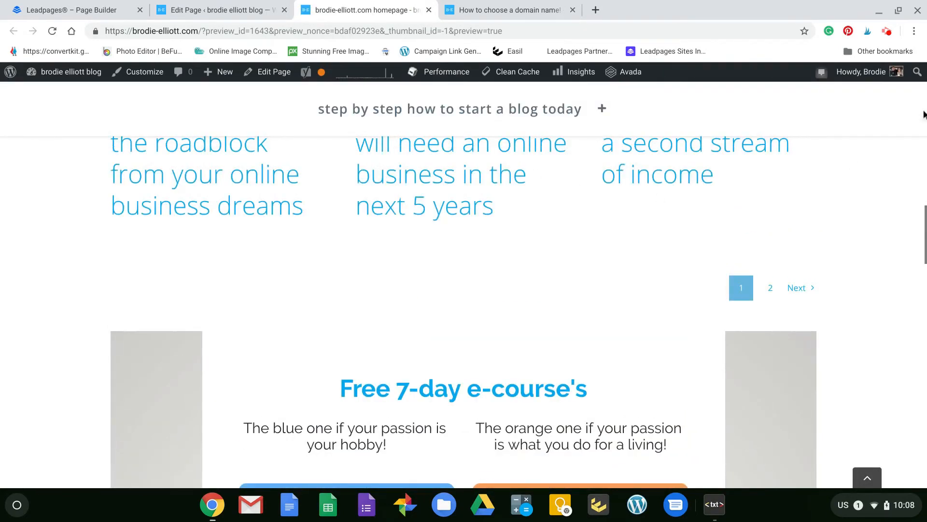
scroll(891, 152, "down", 15)
scroll(489, 224, "up", 2)
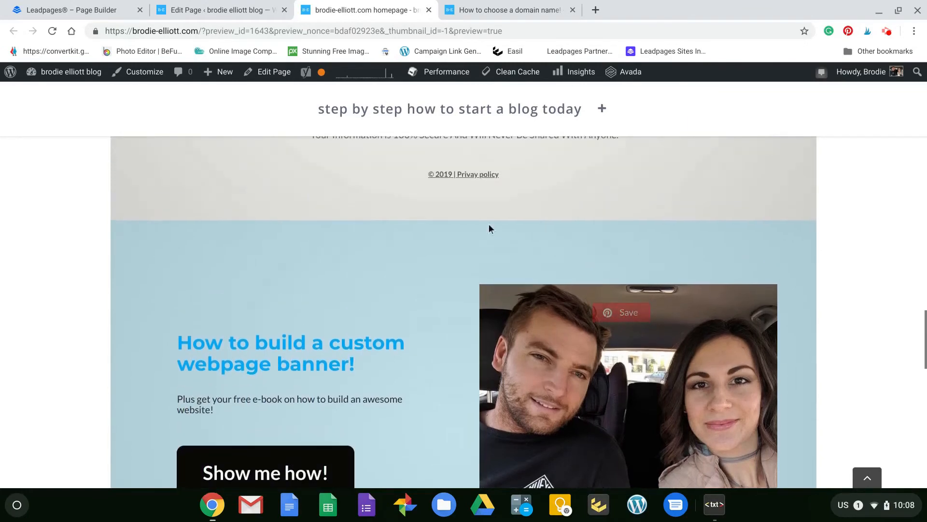
scroll(198, 234, "down", 4)
Review the "Free 7-day e-course's" section in the preview and compare it with the banner below it.
scroll(499, 222, "up", 14)
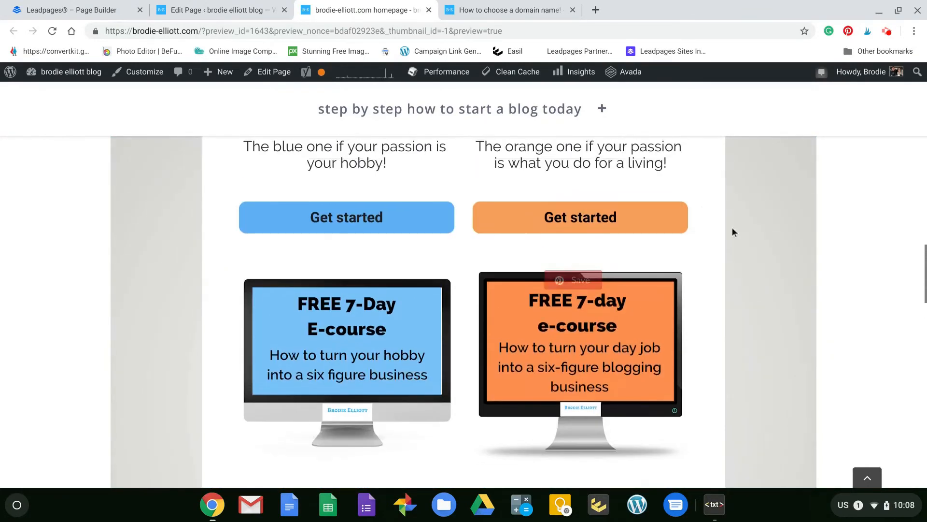
scroll(732, 232, "up", 5)
scroll(559, 292, "down", 3)
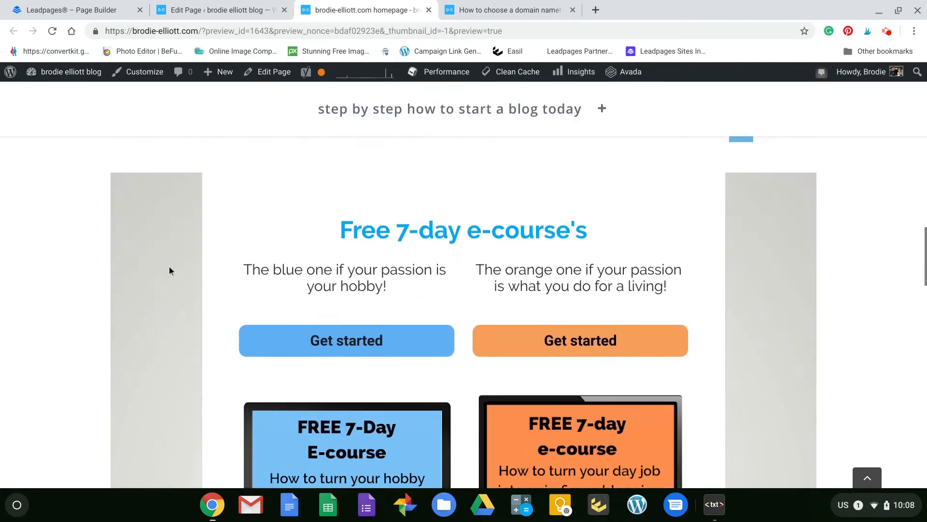
scroll(169, 270, "down", 1)
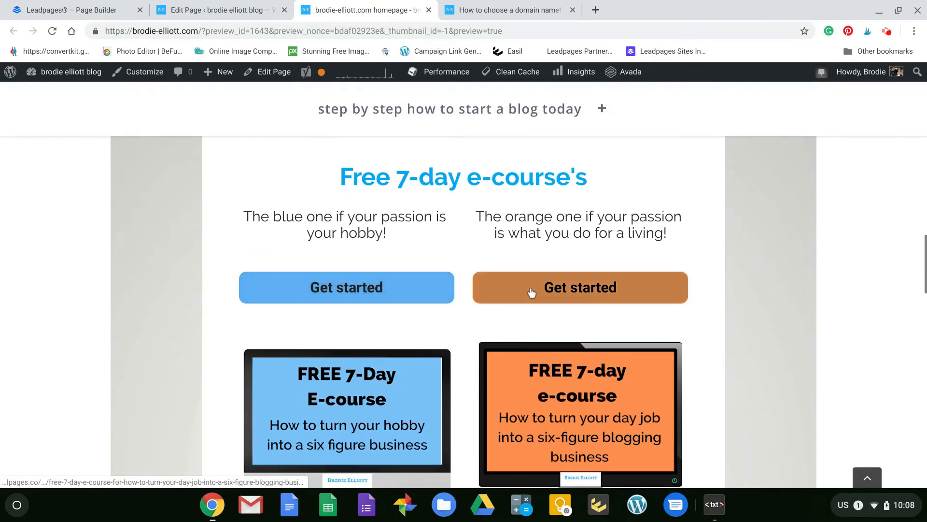
scroll(531, 287, "down", 7)
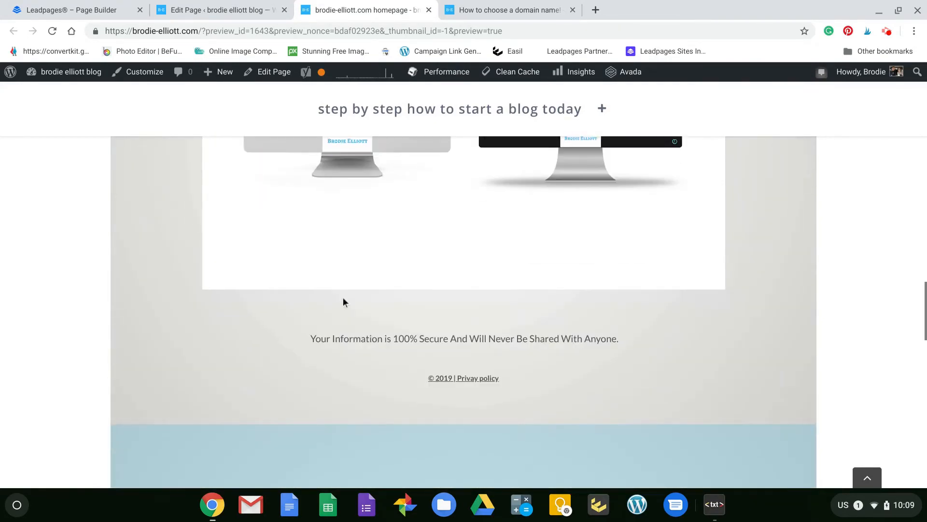
scroll(234, 195, "down", 6)
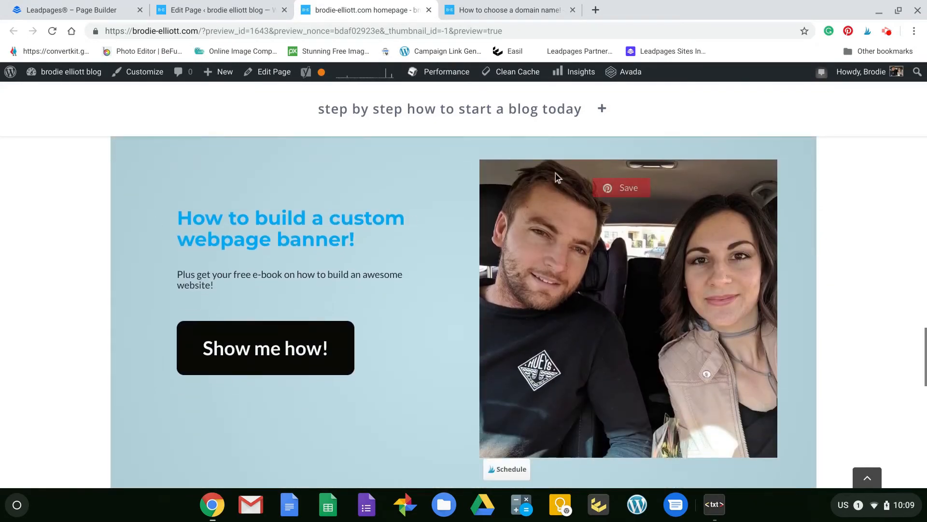
Examine the embedded banner's headline, text, "Show me how!" button, photo and edges in the homepage preview.
scroll(801, 316, "down", 3)
scroll(833, 257, "up", 4)
scroll(869, 372, "down", 2)
scroll(355, 231, "up", 1)
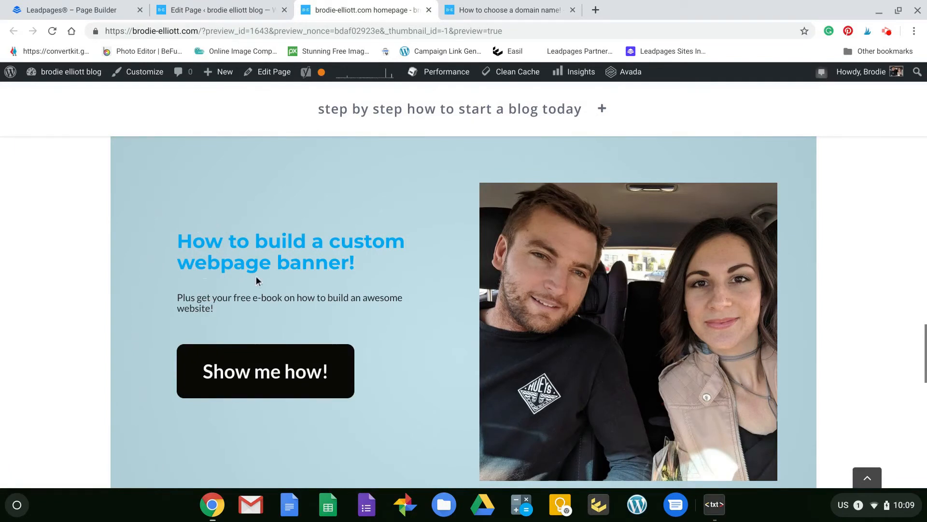
scroll(256, 281, "down", 2)
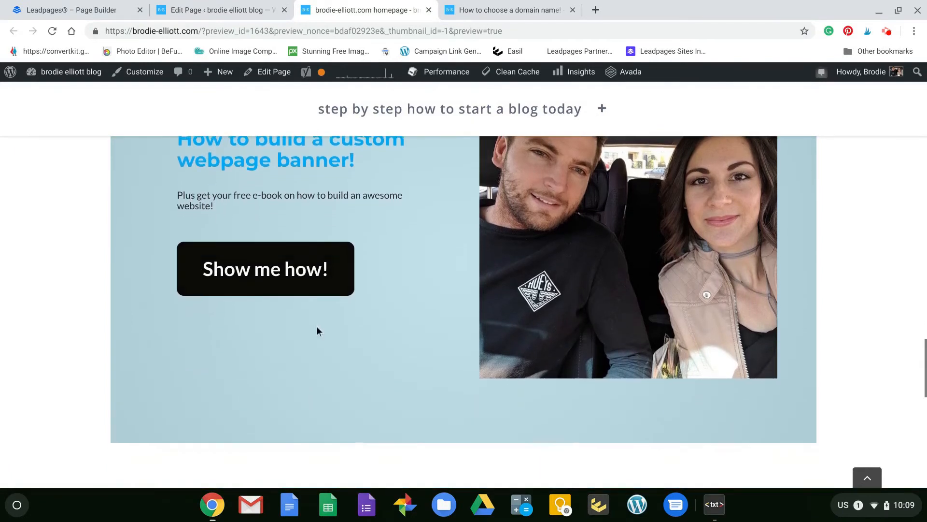
scroll(436, 257, "up", 1)
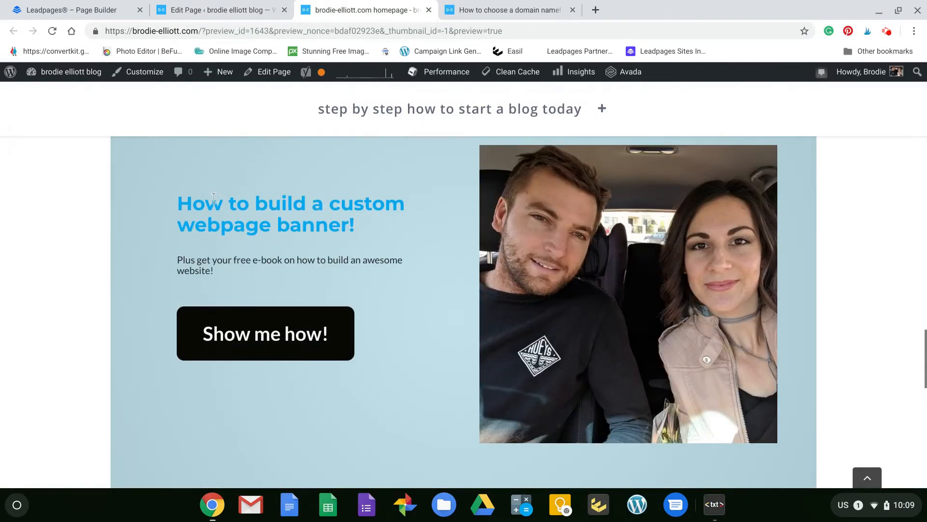
scroll(388, 445, "down", 2)
scroll(841, 285, "up", 4)
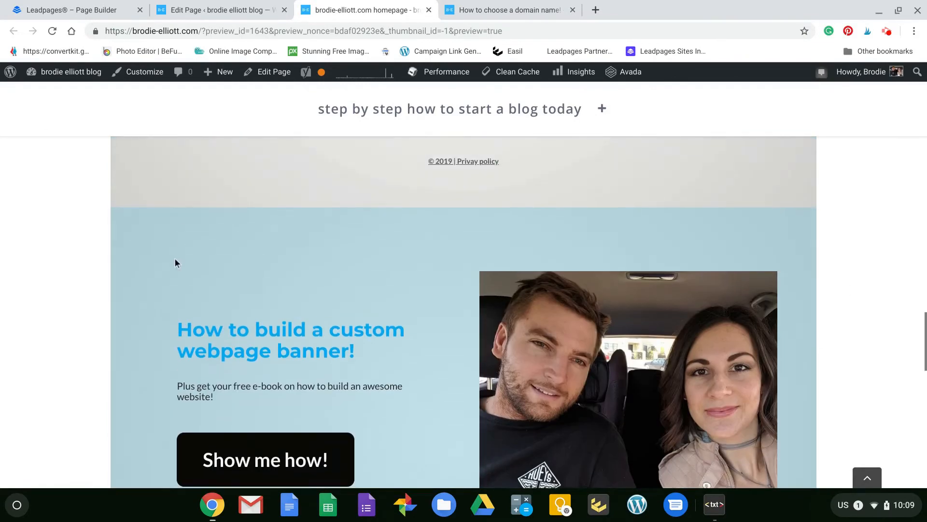
scroll(193, 270, "down", 2)
scroll(230, 291, "down", 1)
scroll(325, 356, "up", 3)
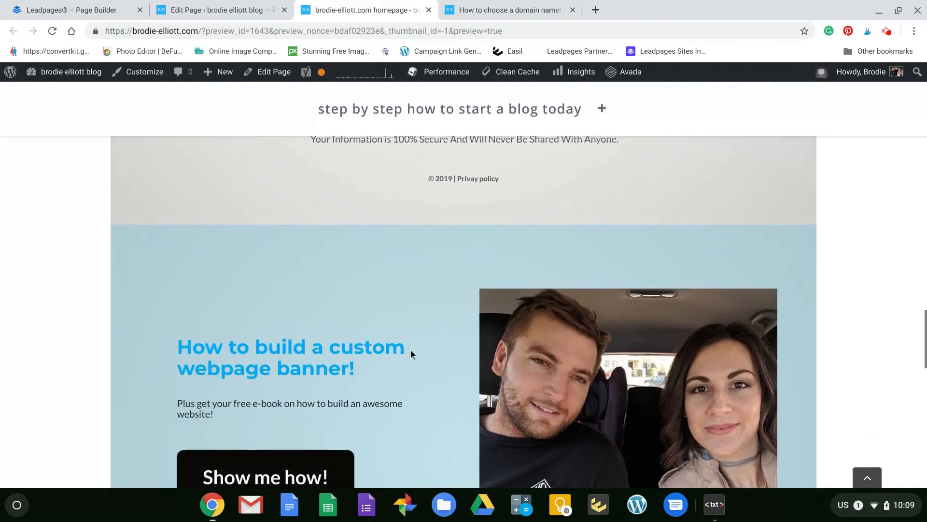
Review the "Step by step how to start a blogging business" banner near the start of the homepage preview.
scroll(403, 310, "up", 10)
scroll(382, 251, "up", 6)
scroll(483, 261, "down", 5)
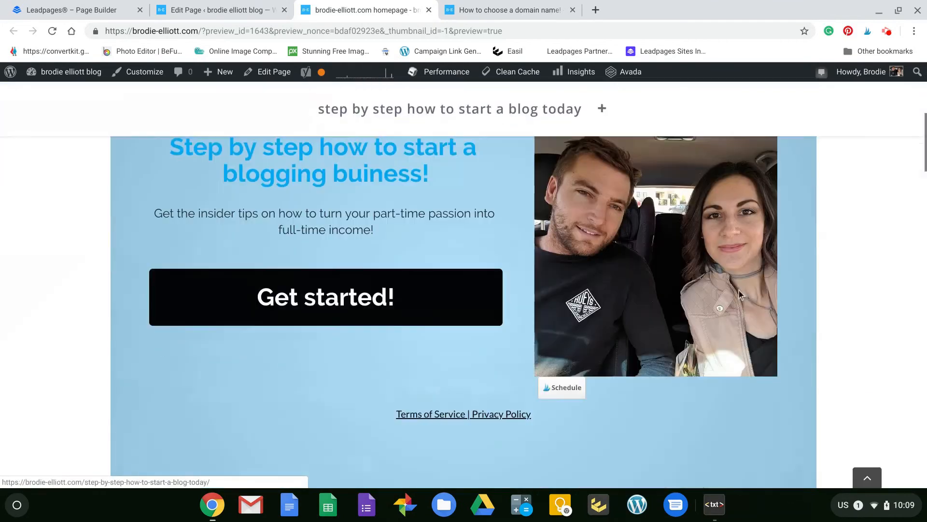
scroll(773, 290, "up", 3)
scroll(461, 277, "down", 3)
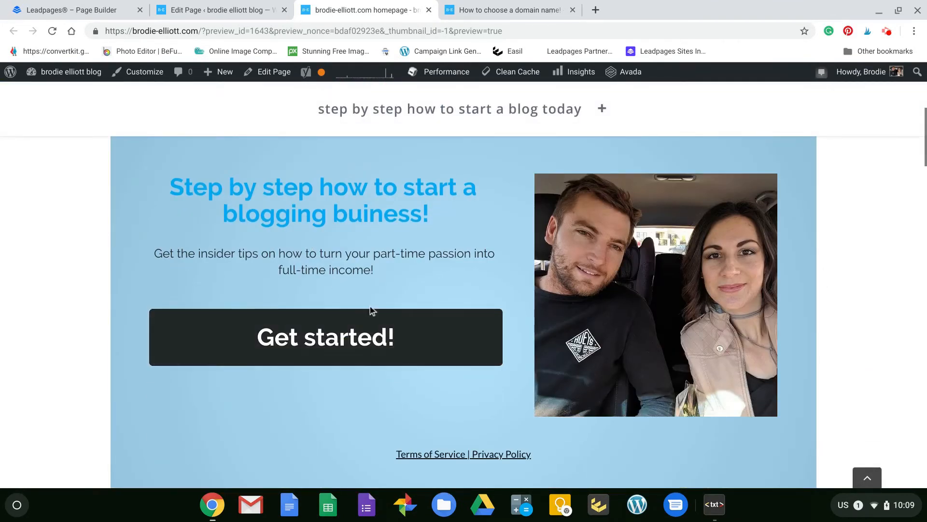
scroll(370, 306, "up", 1)
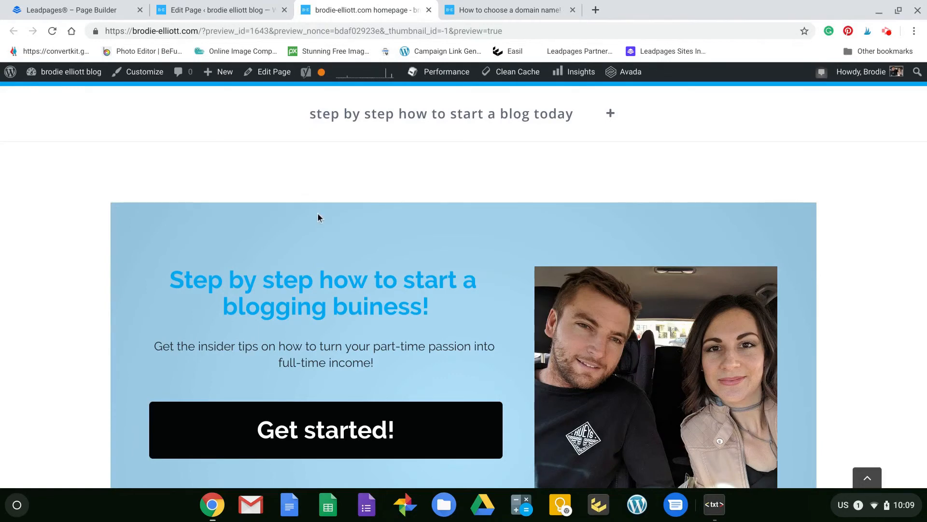
Switch to Leadpages, leave the custom web banner editor and go back to the full page template gallery.
left_click(65, 14)
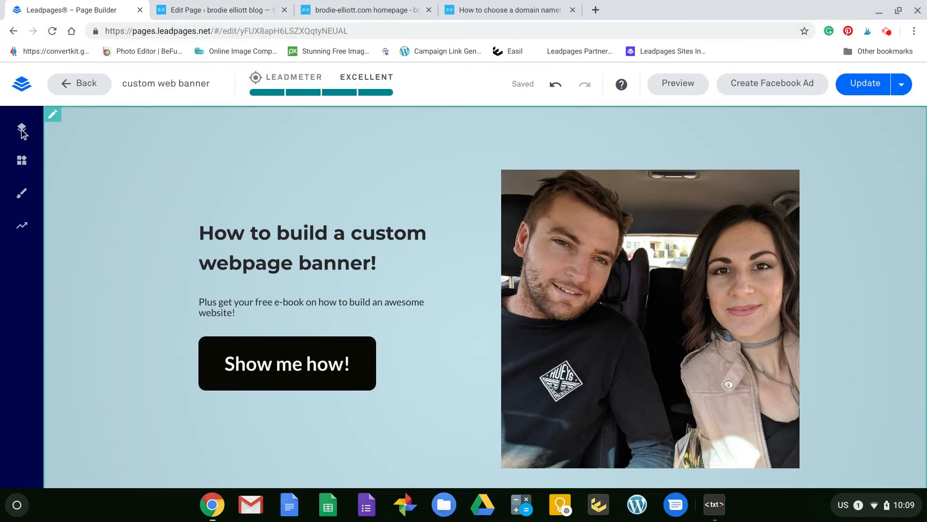
left_click(96, 89)
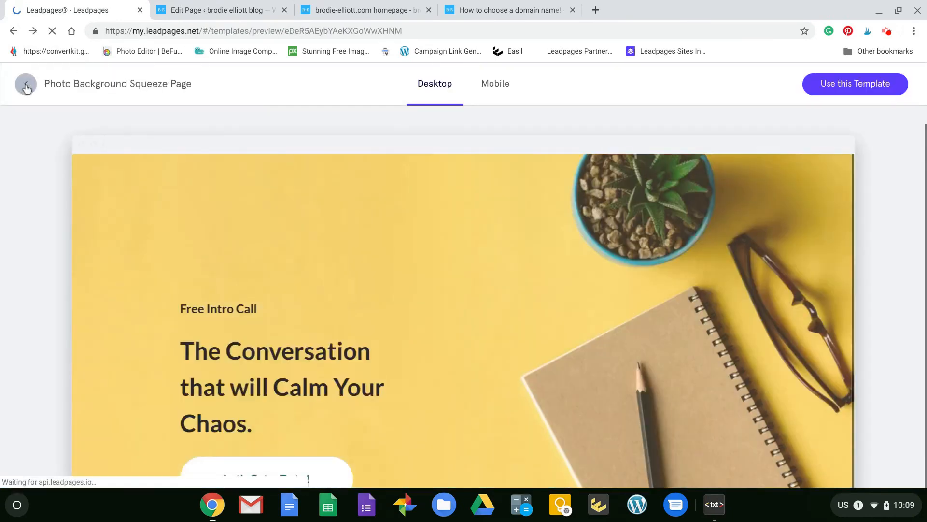
left_click(27, 84)
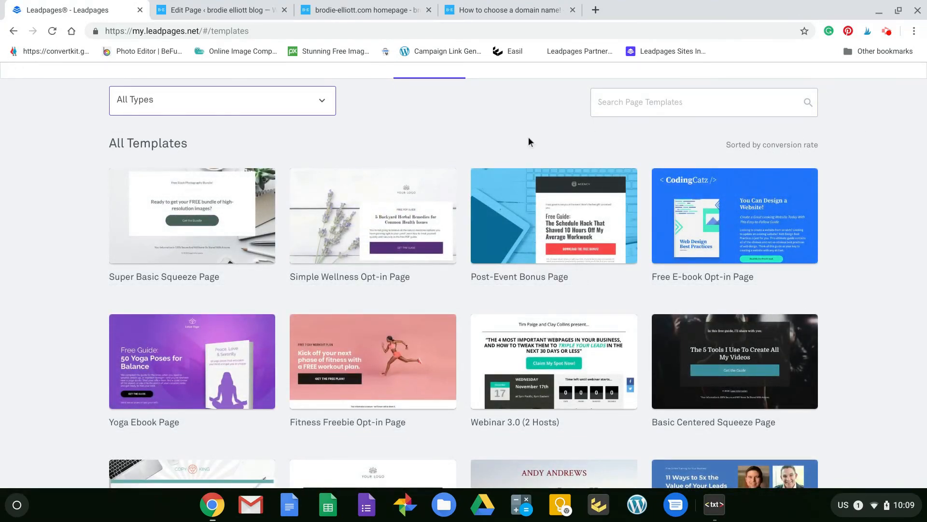
scroll(529, 141, "up", 2)
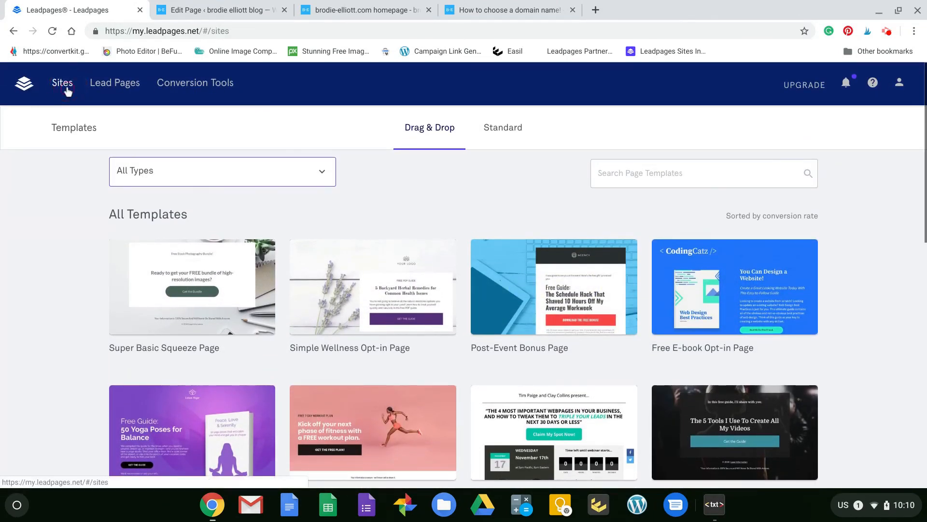
Go to the Leadpages Sites area, start building a website and browse the available site templates.
left_click(68, 87)
scroll(472, 405, "down", 1)
scroll(473, 405, "down", 2)
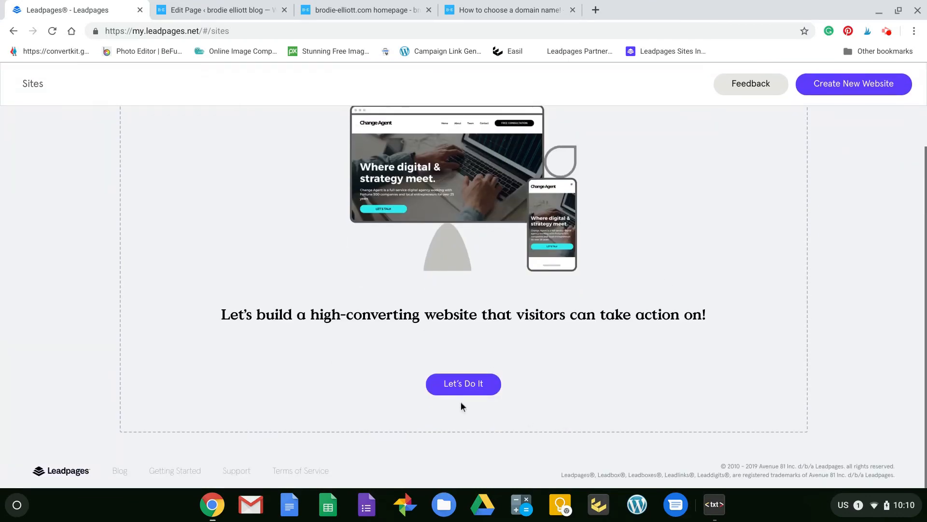
left_click(476, 382)
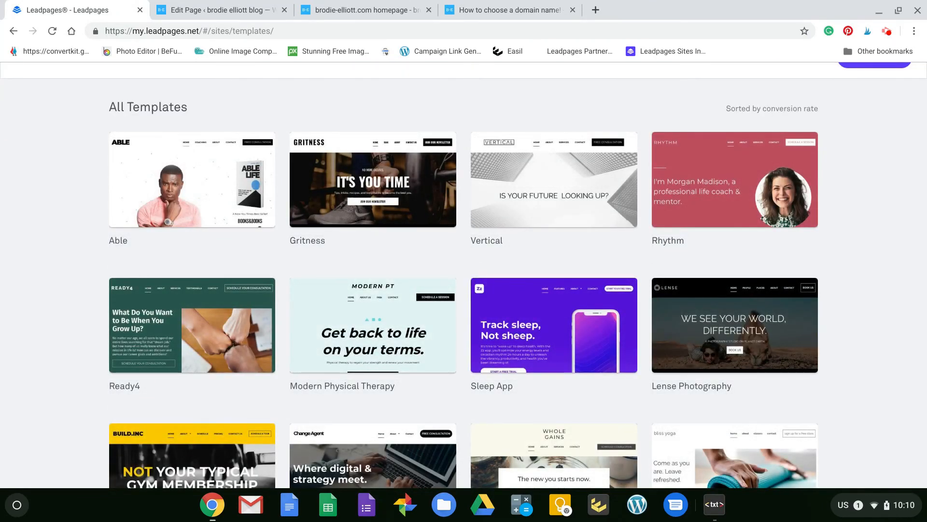
scroll(772, 290, "up", 1)
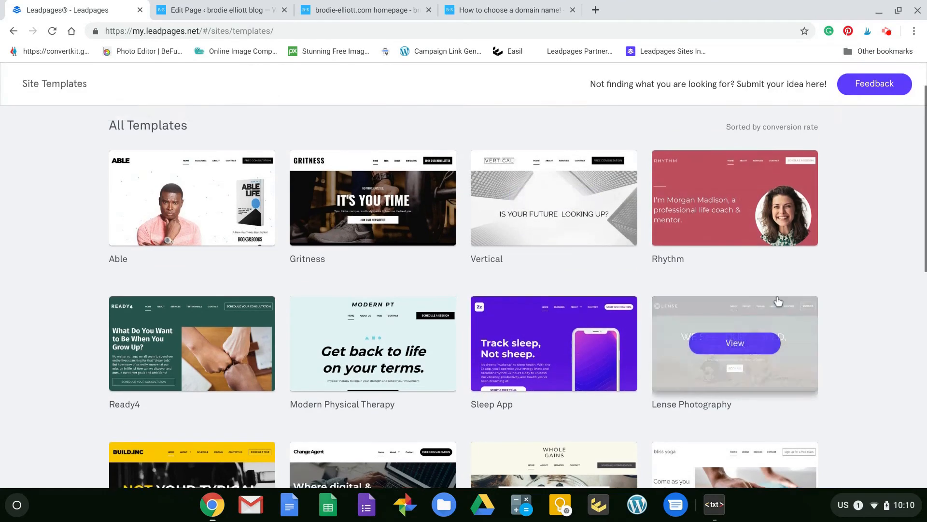
scroll(129, 196, "up", 1)
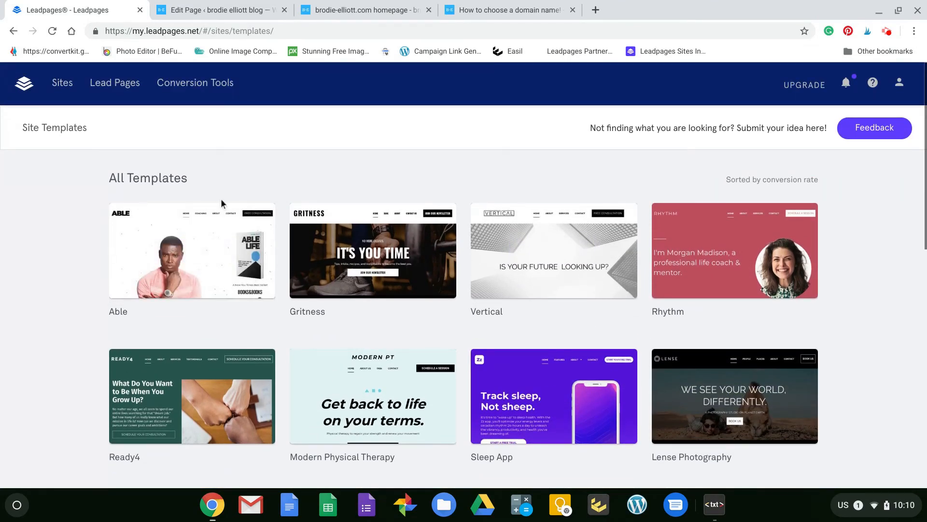